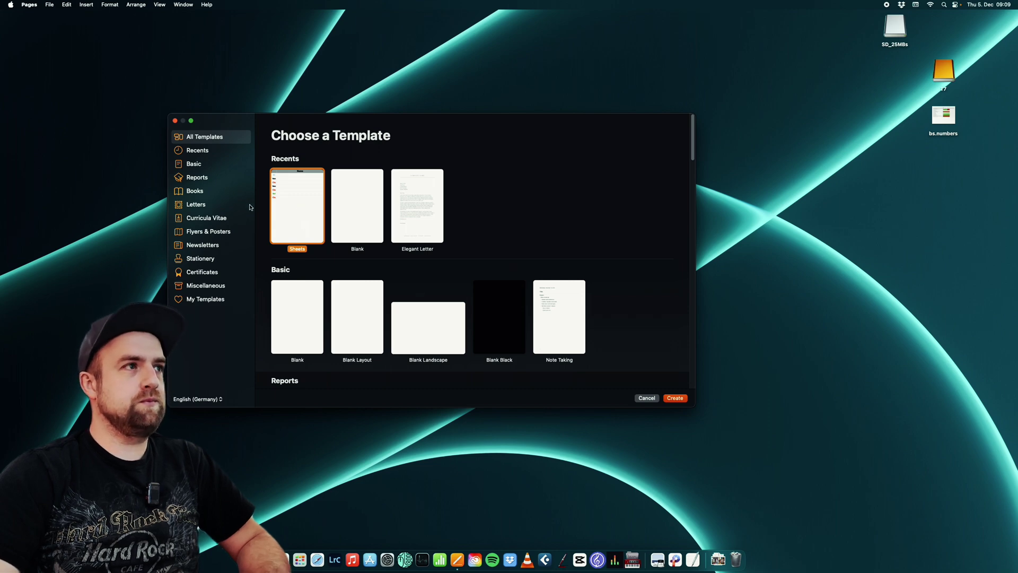
# Create a document from the Sheets template and arrange it as a narrow, full-height reference window along the screen's left side at 125% zoom
pyautogui.doubleClick(289, 210)
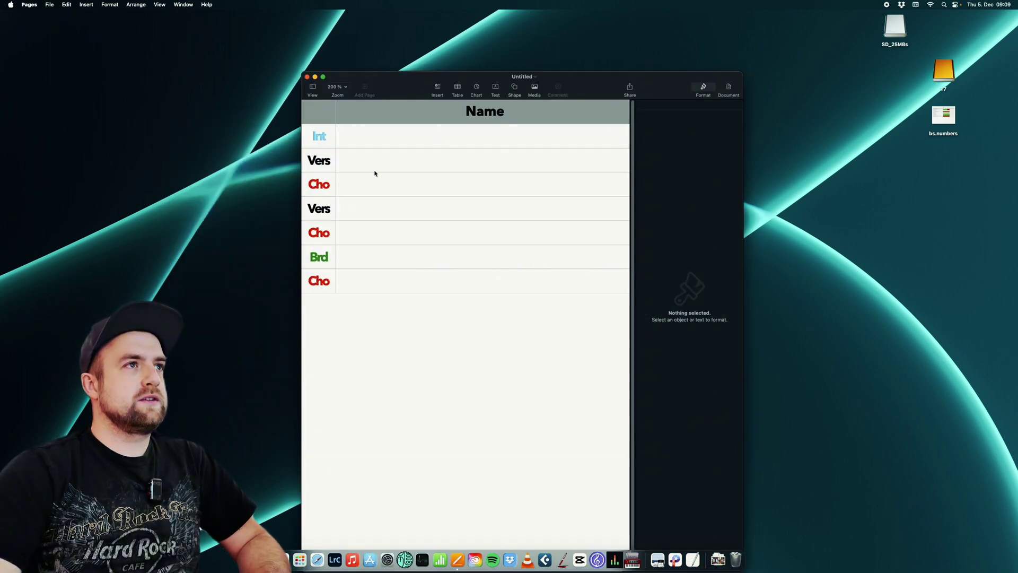
pyautogui.moveTo(407, 79); pyautogui.dragTo(105, 17)
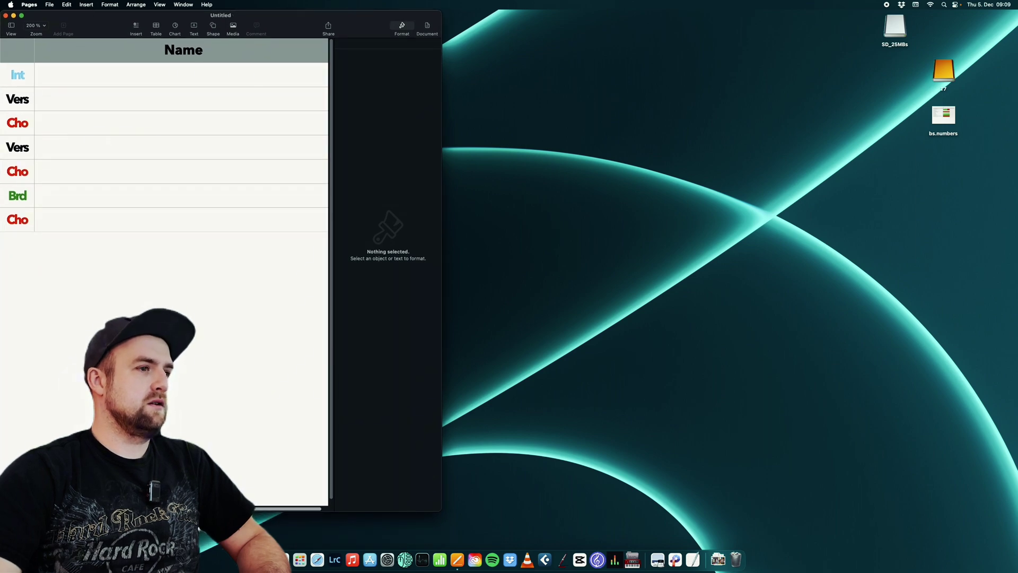
pyautogui.doubleClick(390, 510)
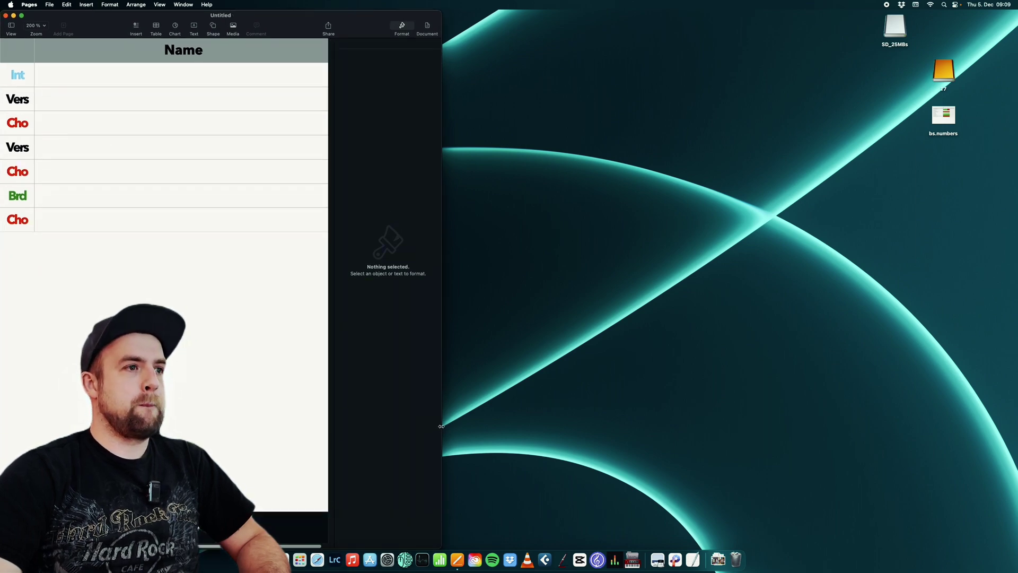
pyautogui.moveTo(441, 426); pyautogui.dragTo(349, 424)
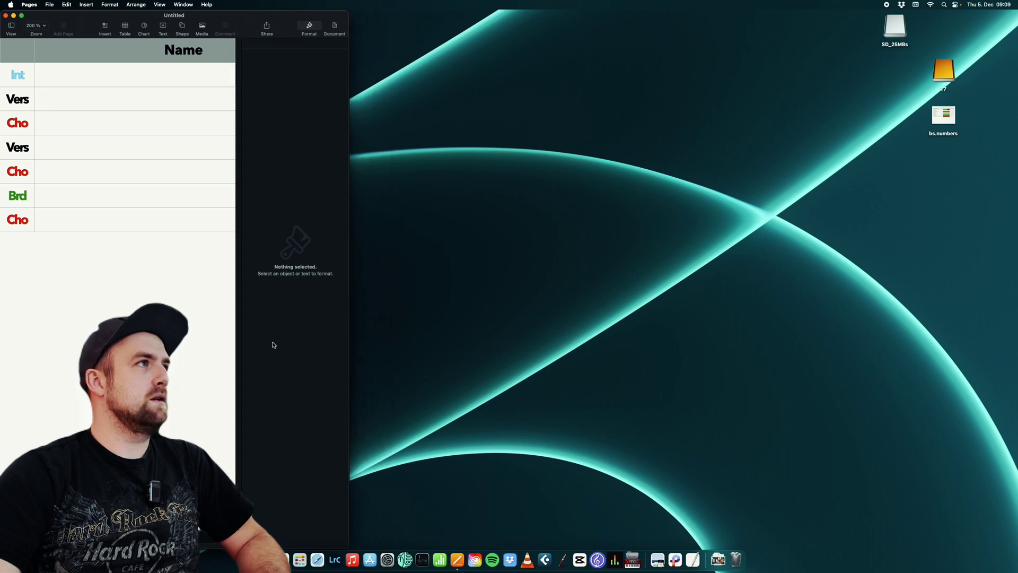
pyautogui.click(35, 25)
pyautogui.click(39, 96)
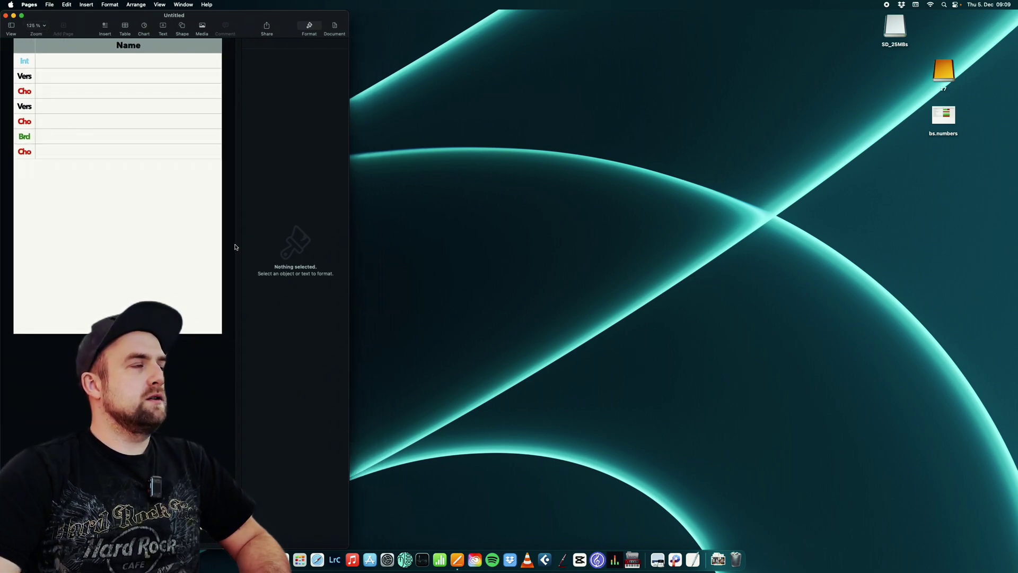
# Create a second document from the Blank template and size its window to fill the space beside the reference document
pyautogui.rightClick(457, 558)
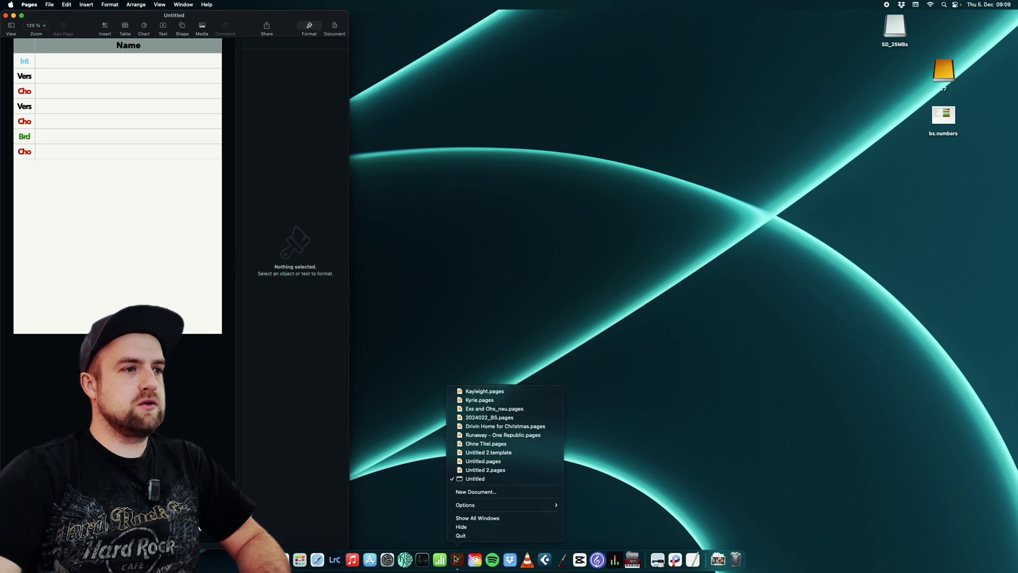
pyautogui.click(468, 493)
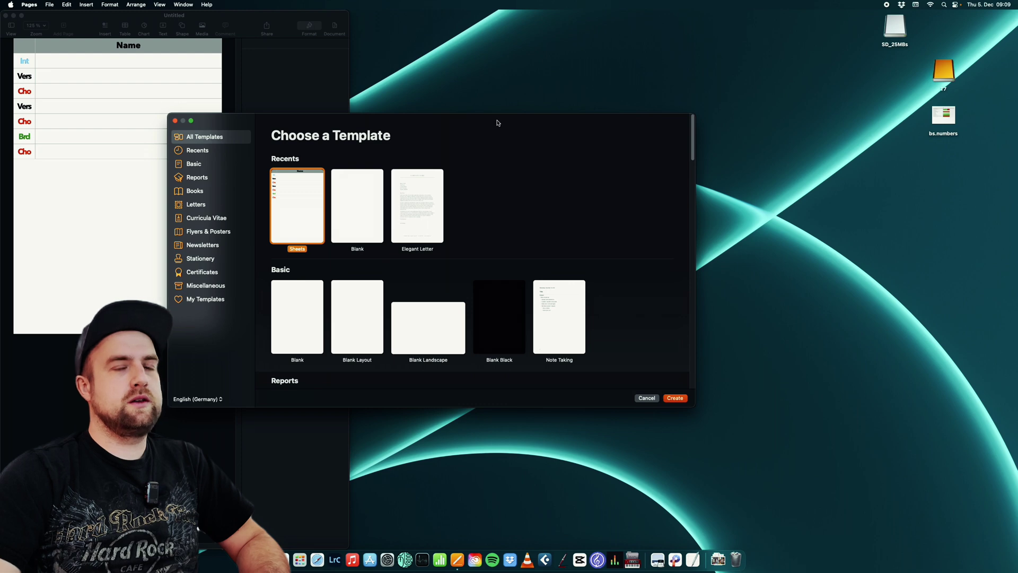
pyautogui.moveTo(497, 123); pyautogui.dragTo(540, 125)
pyautogui.click(408, 253)
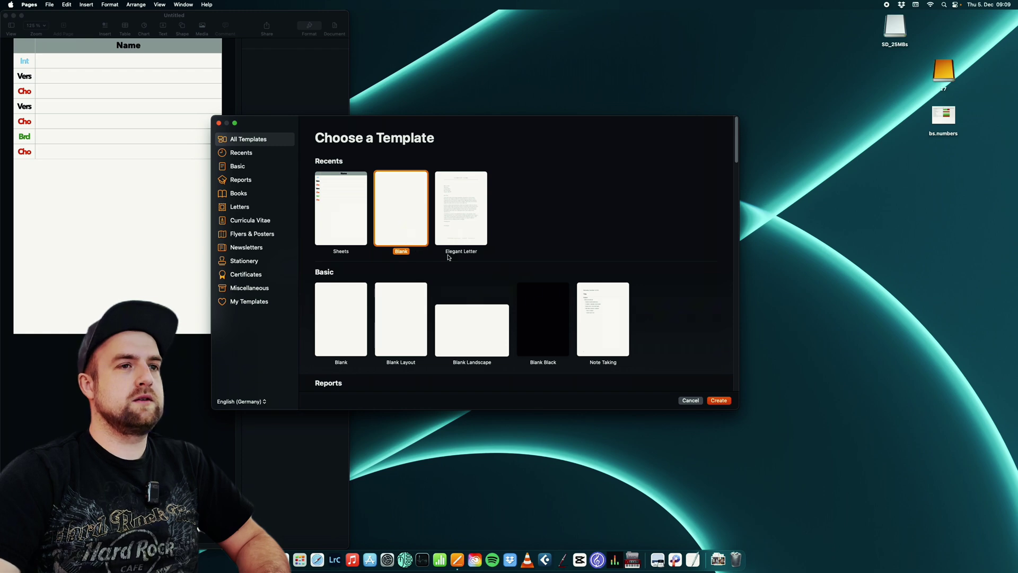
pyautogui.doubleClick(387, 203)
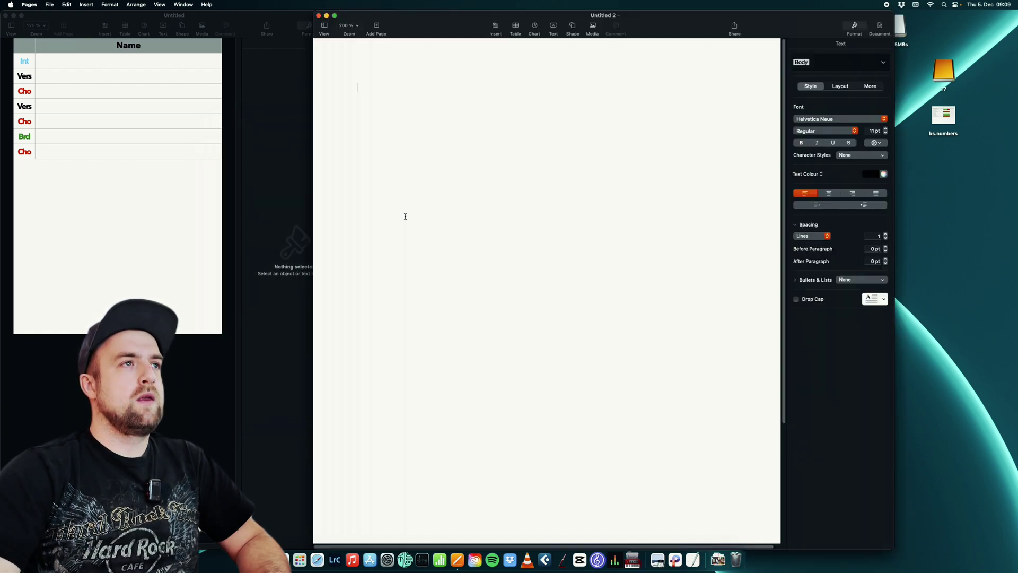
pyautogui.moveTo(450, 36); pyautogui.dragTo(493, 17)
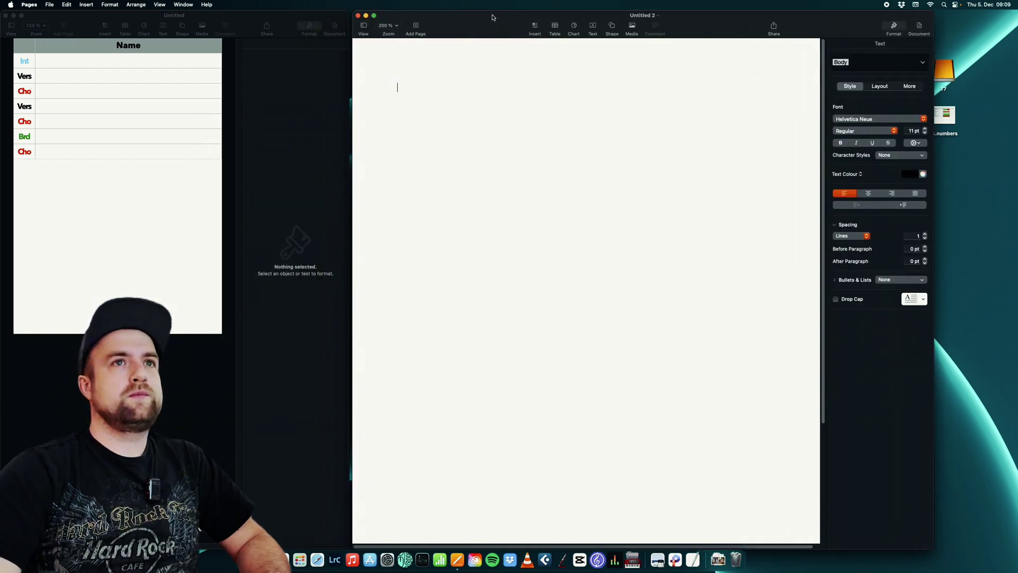
pyautogui.moveTo(935, 188); pyautogui.dragTo(1013, 194)
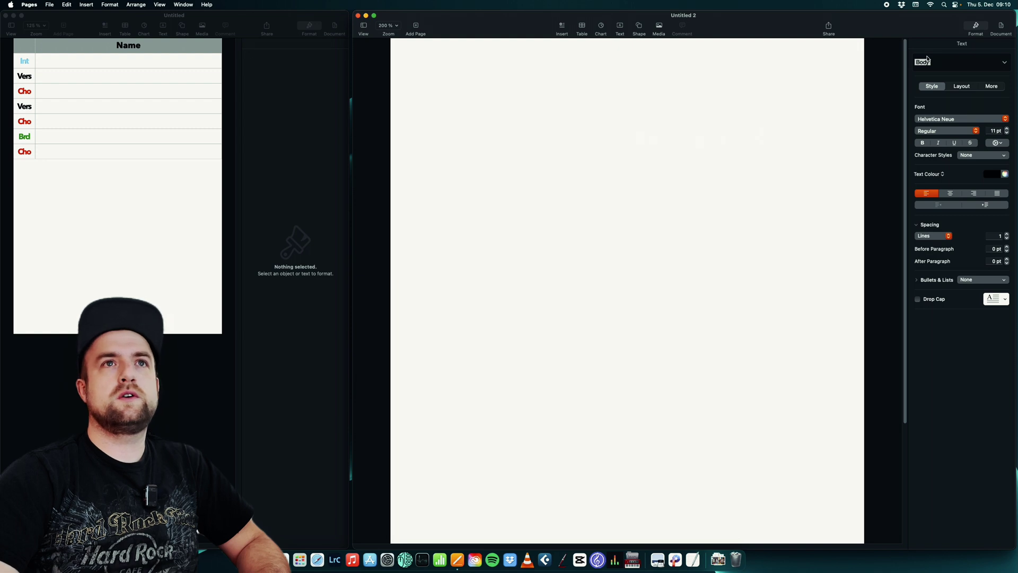
# Set the blank document's paper size to A5 and turn off its footer
pyautogui.click(1000, 32)
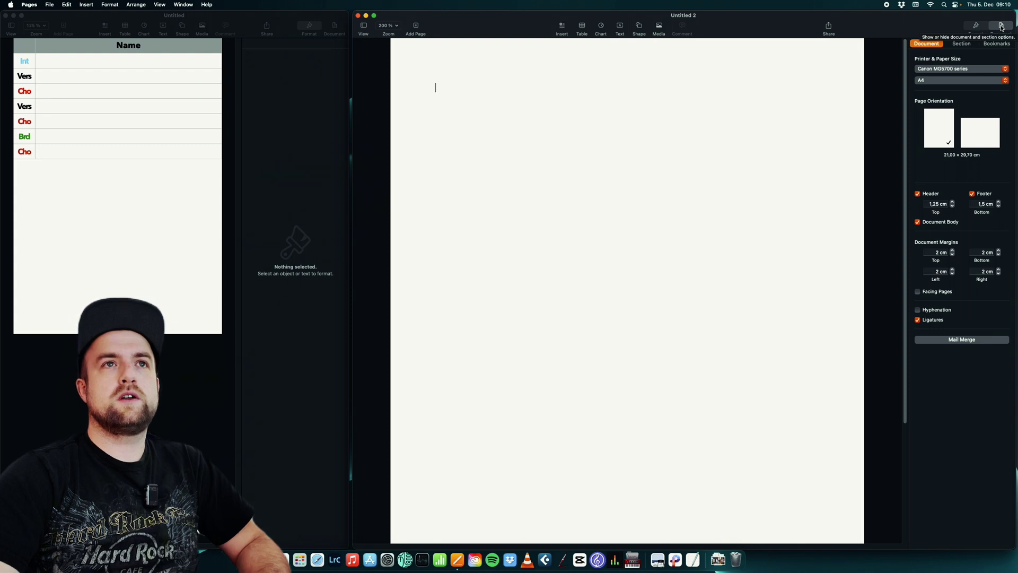
pyautogui.click(934, 81)
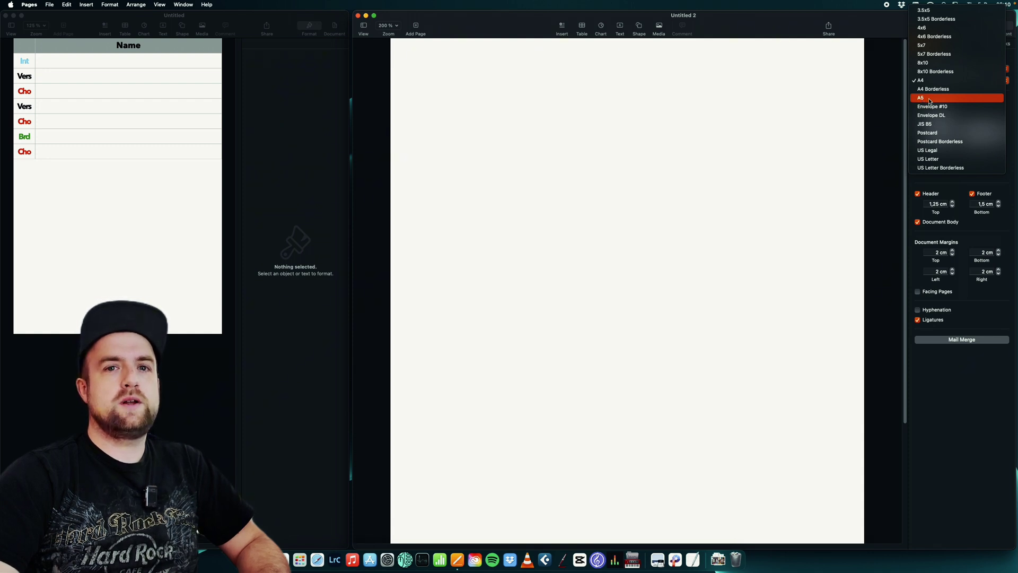
pyautogui.click(929, 99)
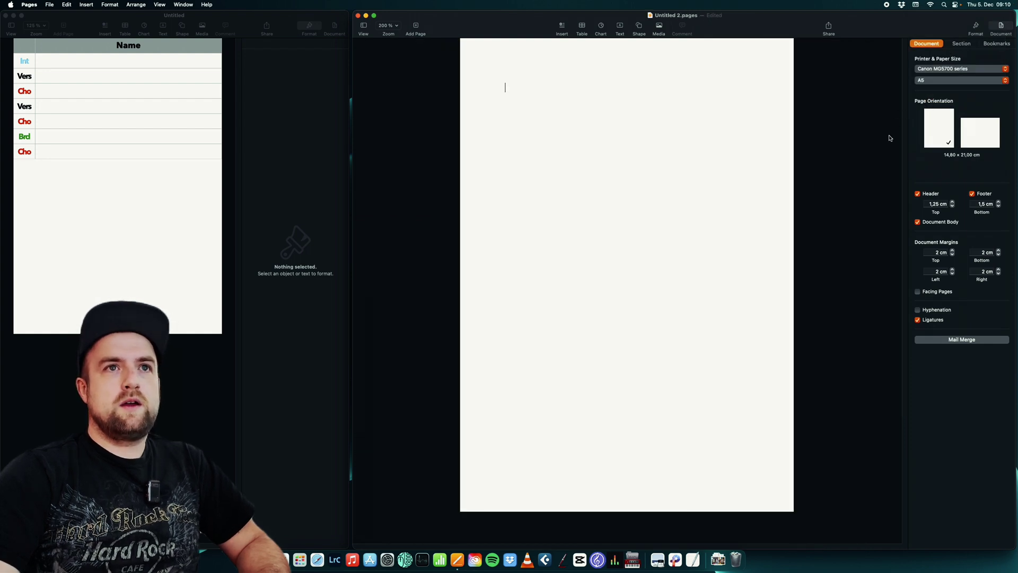
pyautogui.click(972, 195)
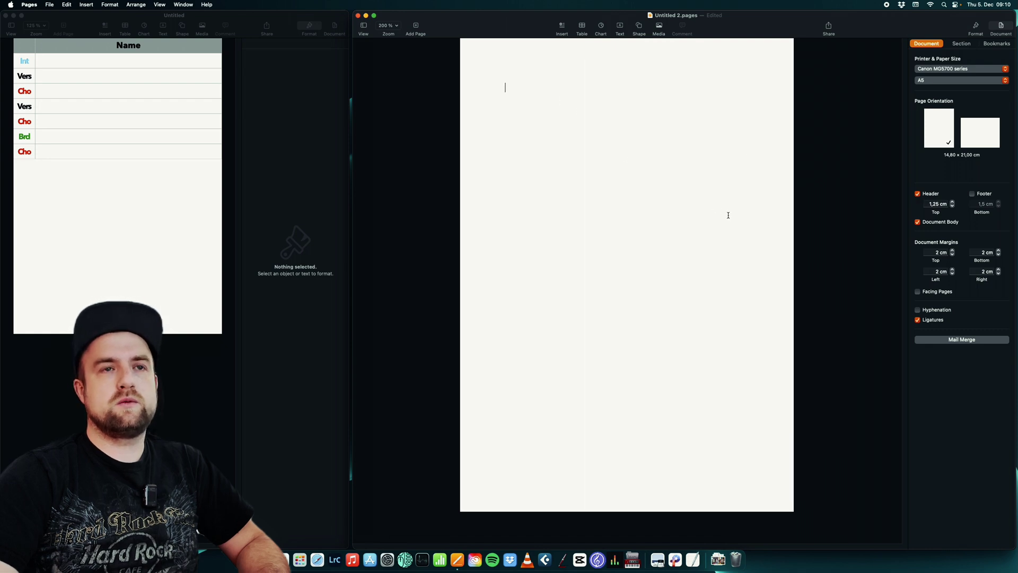
# Set the top, bottom, left and right document margins to 0 cm
pyautogui.click(932, 253)
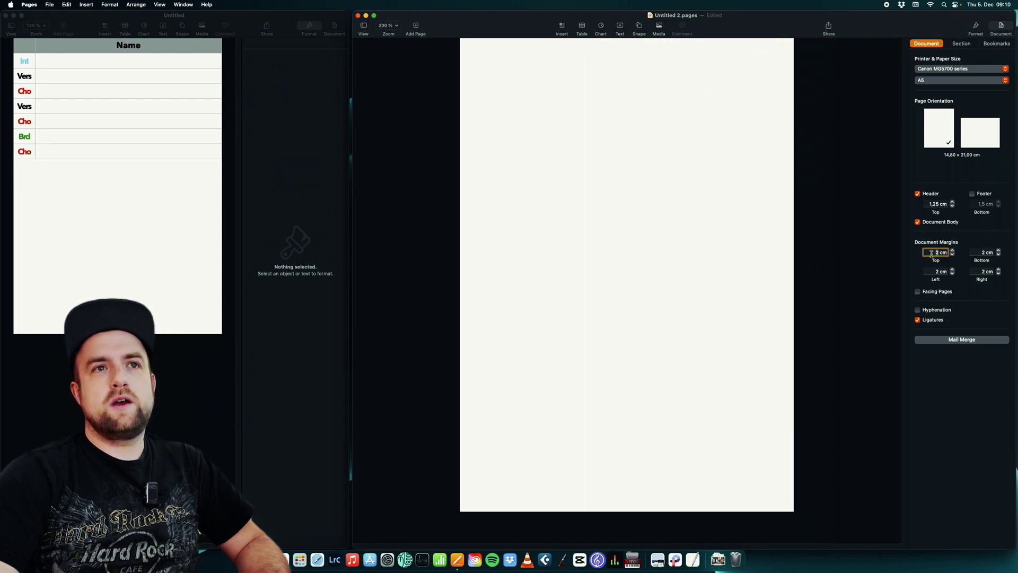
pyautogui.write('0')
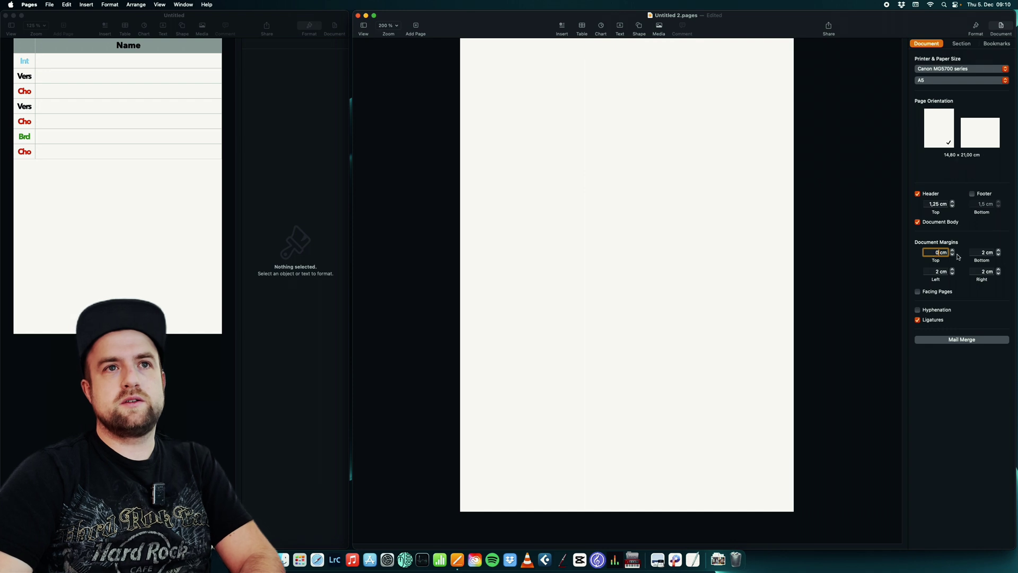
pyautogui.click(974, 253)
pyautogui.write('0')
pyautogui.click(939, 271)
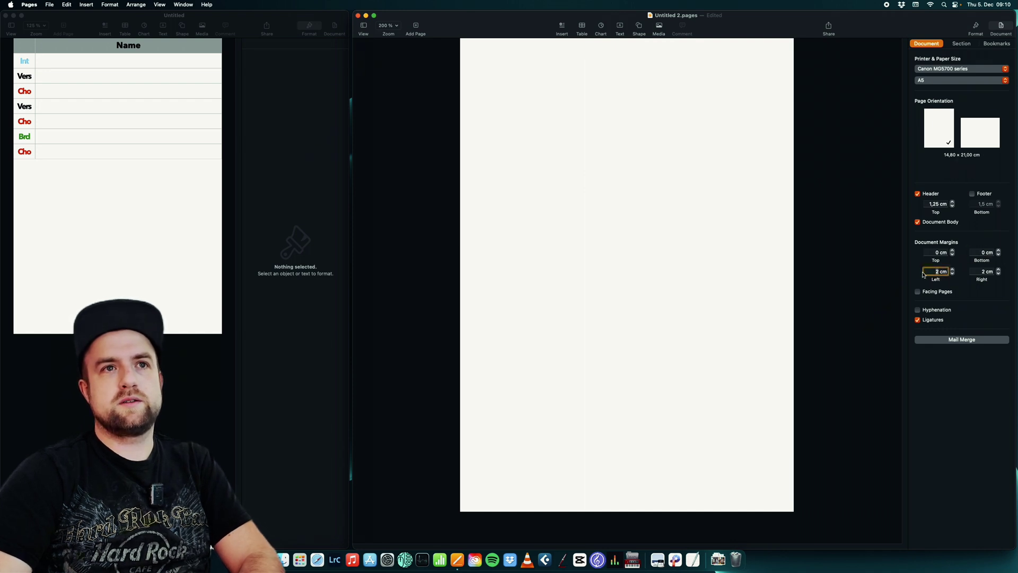
pyautogui.write('0')
pyautogui.click(981, 271)
pyautogui.write('0')
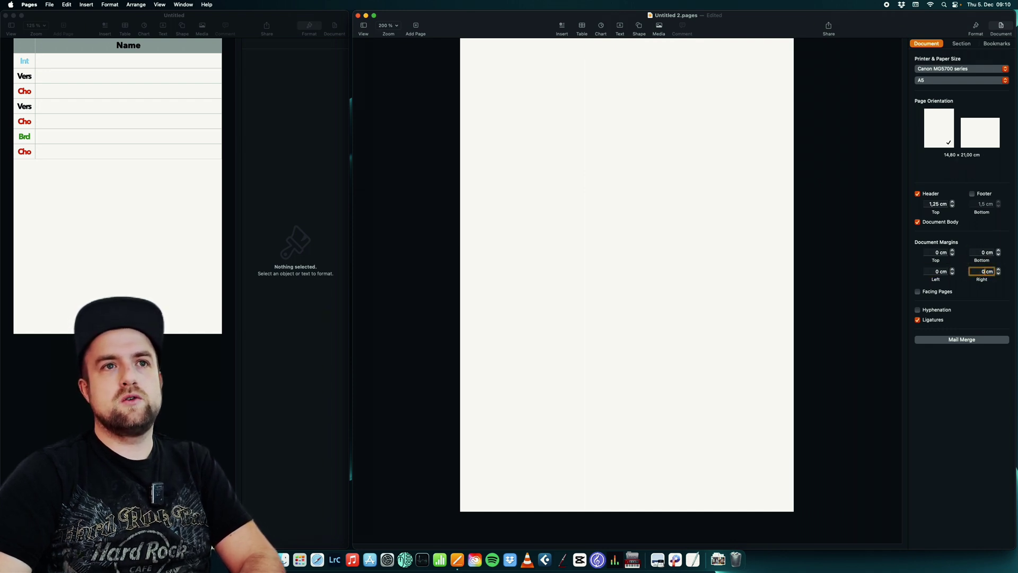
pyautogui.click(799, 242)
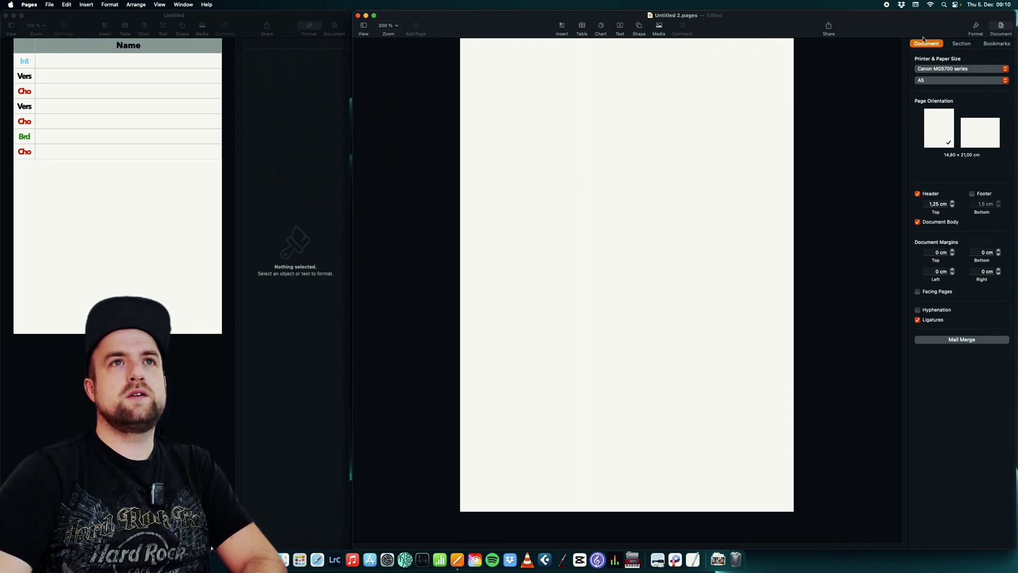
# Insert a table with a header row and a header column on the blank page
pyautogui.click(975, 28)
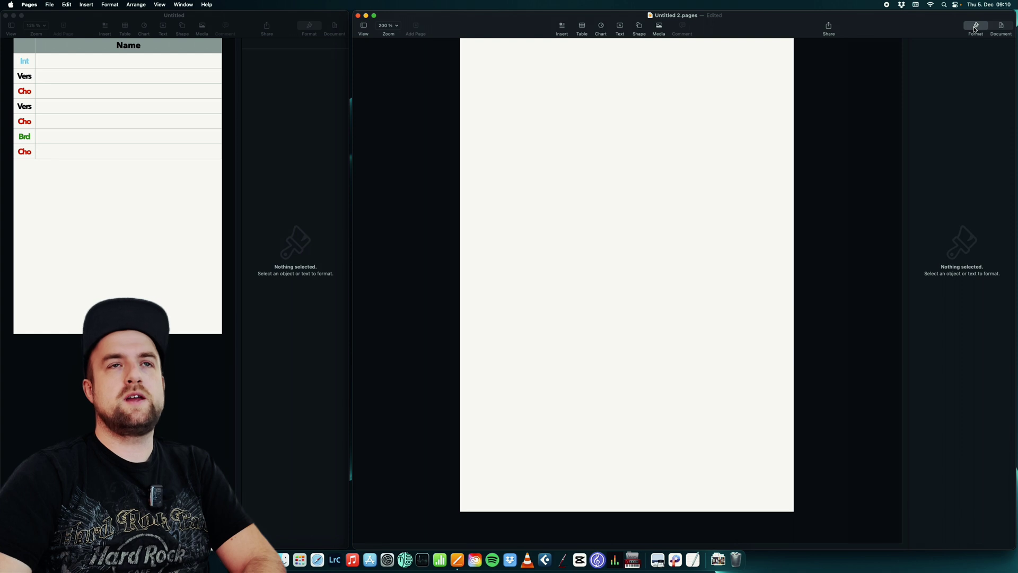
pyautogui.click(582, 27)
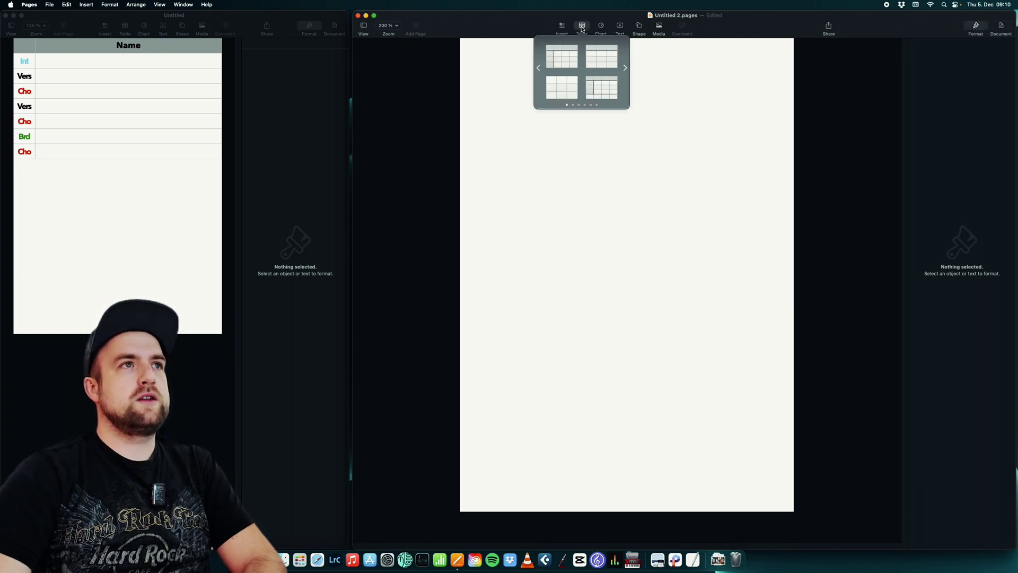
pyautogui.click(563, 62)
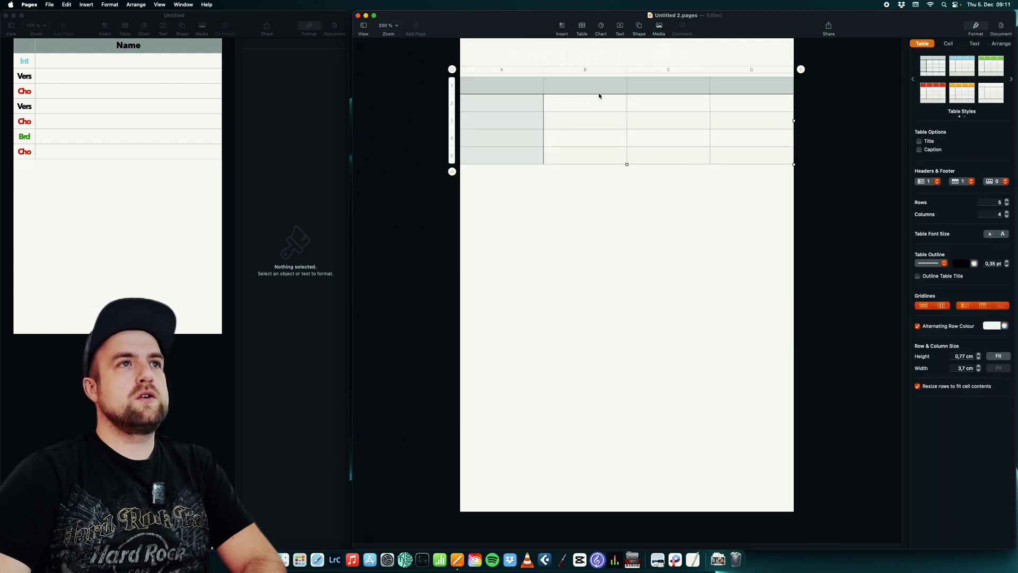
# Delete table columns C and D and narrow column A to about 2.48 cm, with column B filling the remaining page width
pyautogui.moveTo(663, 74); pyautogui.dragTo(755, 76)
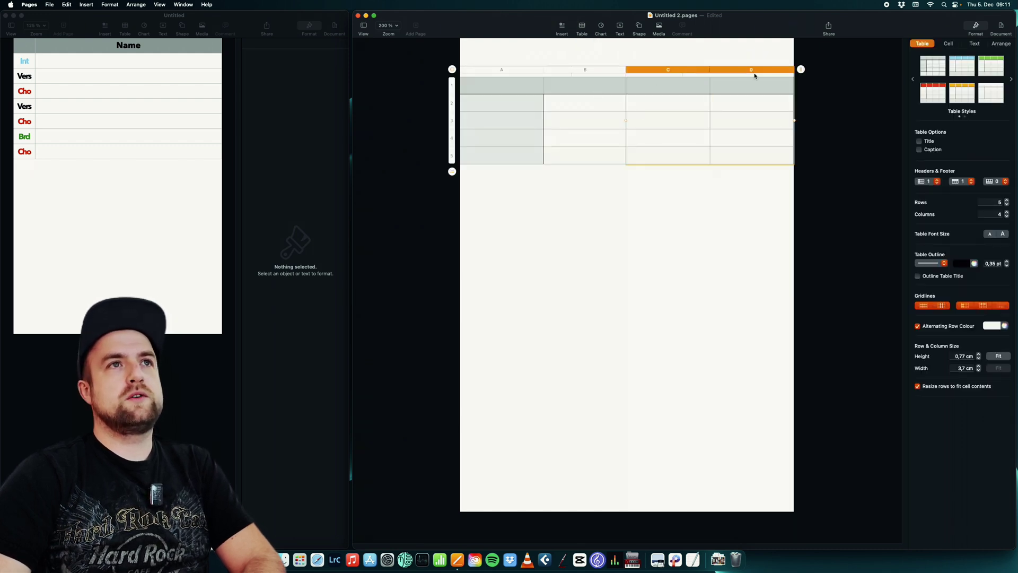
pyautogui.rightClick(673, 69)
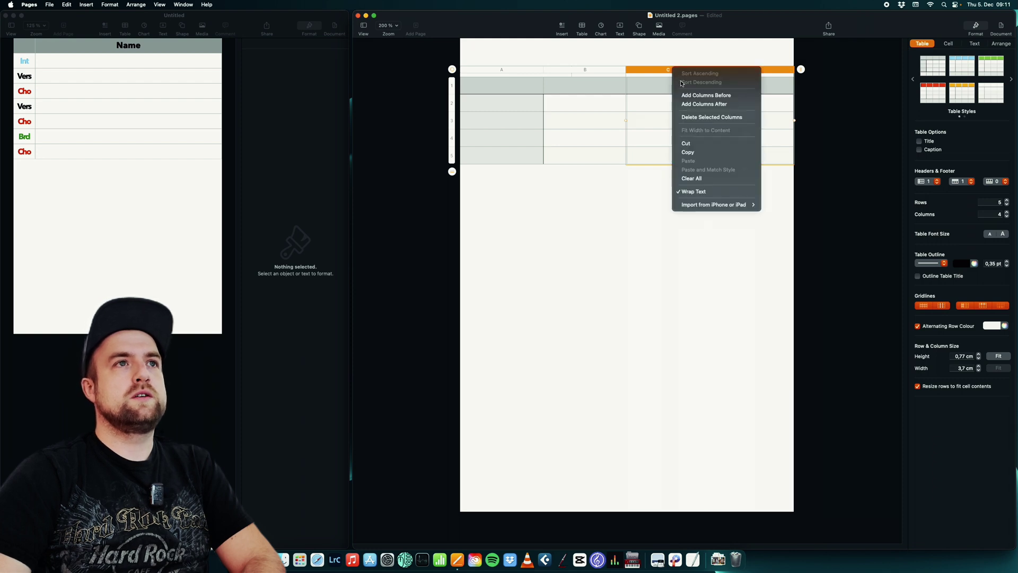
pyautogui.click(711, 117)
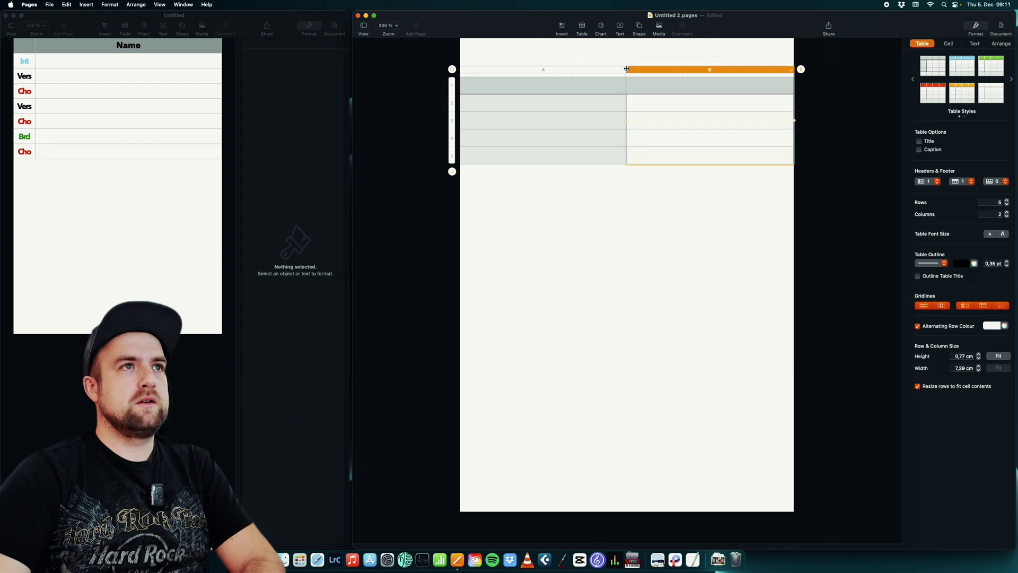
pyautogui.moveTo(626, 69); pyautogui.dragTo(713, 162)
# Turn off the table's alternating row colour and set all its cells to No Fill
pyautogui.click(529, 101)
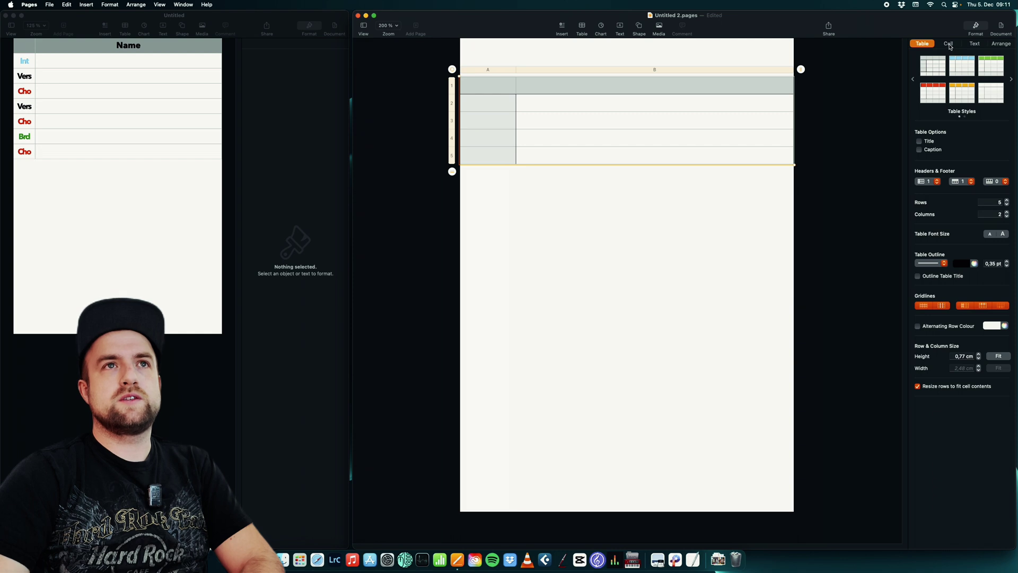
pyautogui.click(949, 44)
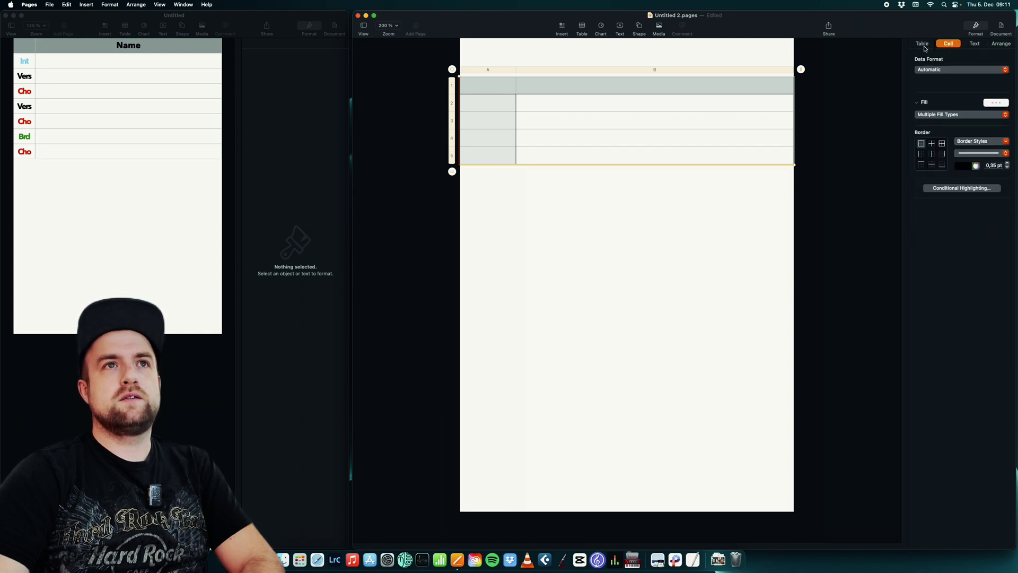
pyautogui.click(937, 115)
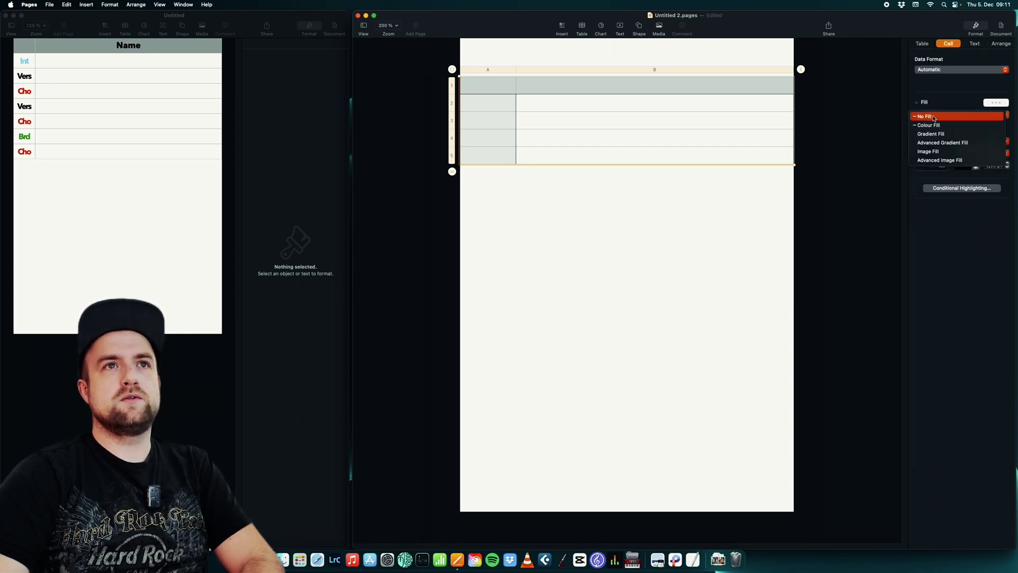
pyautogui.click(926, 118)
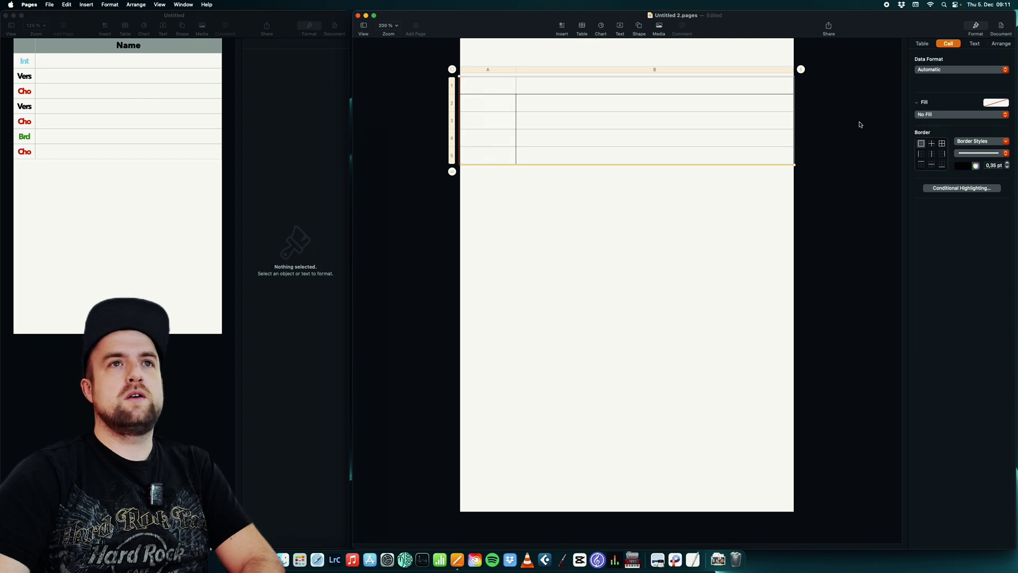
# Enter the title "Test Lead Sheet" in the header row cell of column B
pyautogui.click(553, 106)
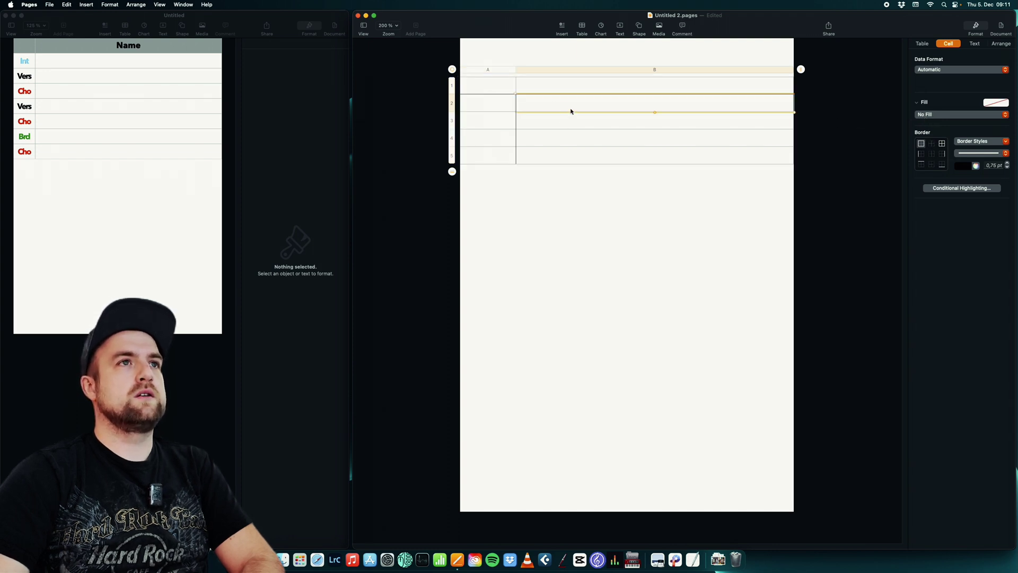
pyautogui.click(567, 89)
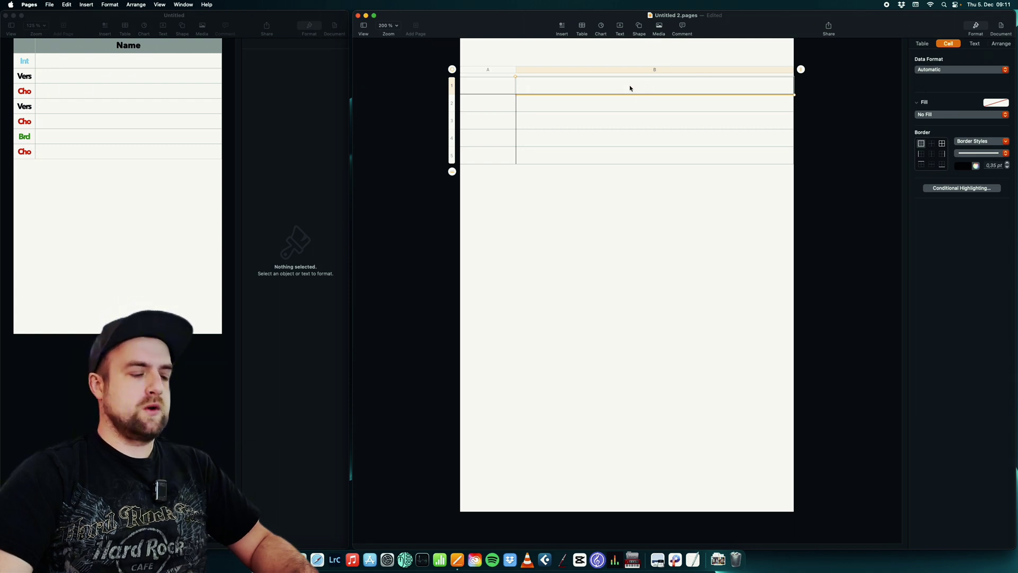
pyautogui.write('Test')
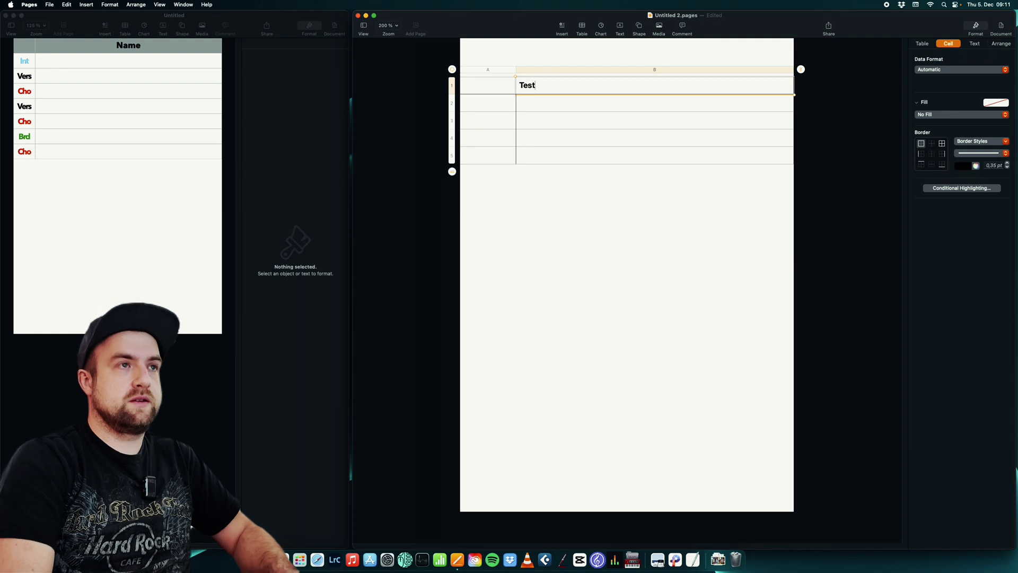
pyautogui.write(' Lead')
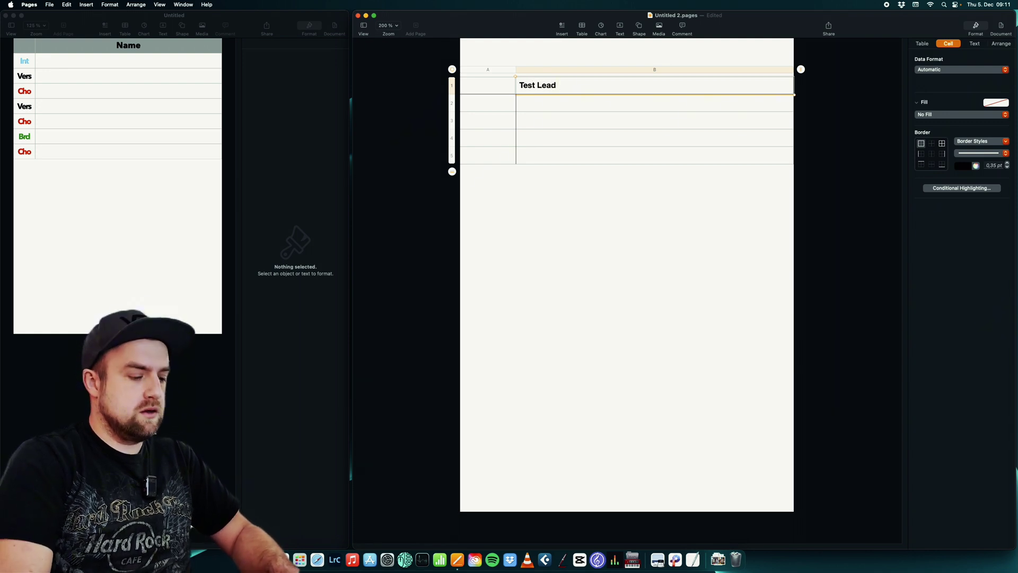
pyautogui.write(' Sheet')
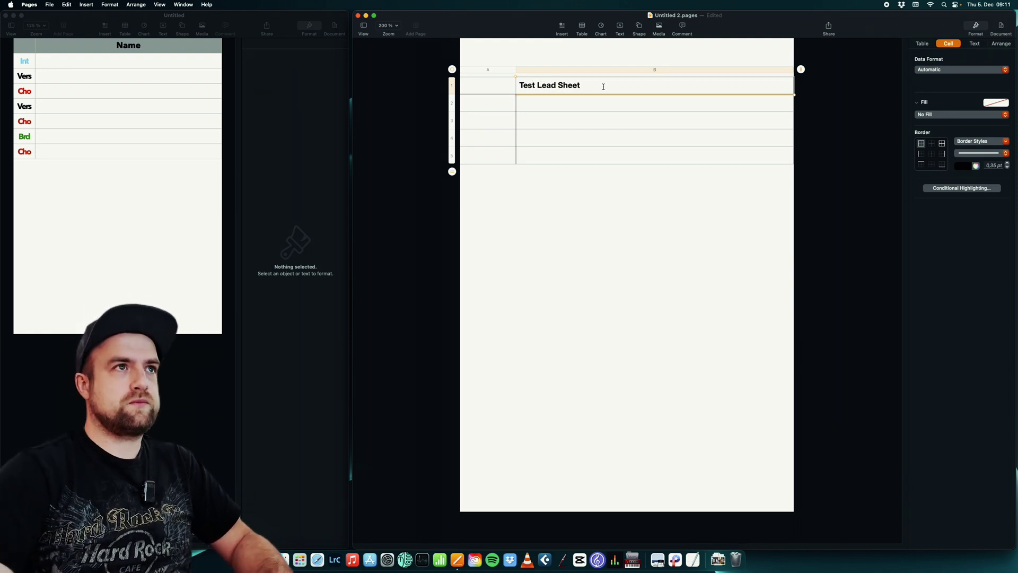
# Change the title in column B's header cell to "Template Lead Sheet"
pyautogui.moveTo(536, 85); pyautogui.dragTo(506, 84)
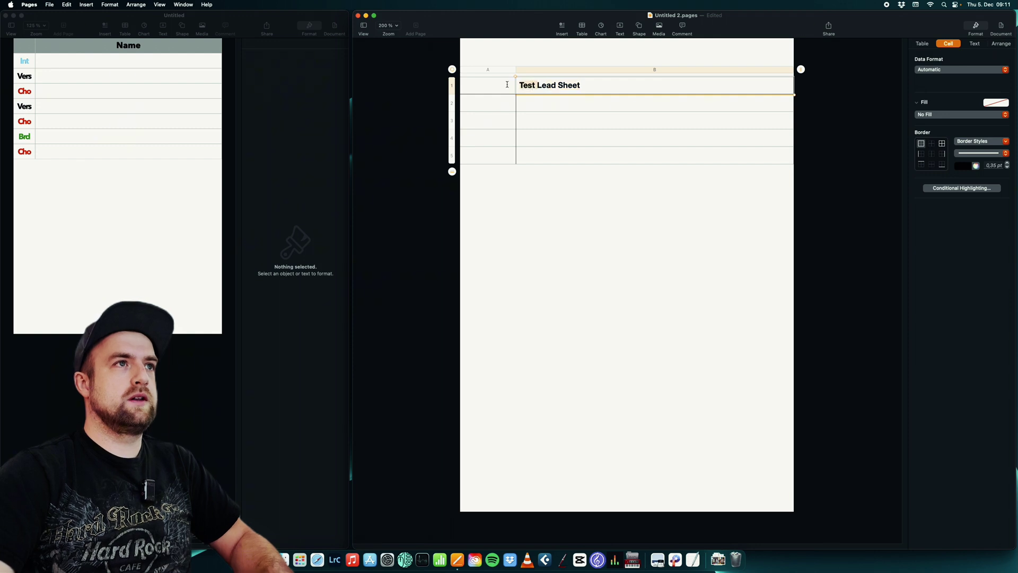
pyautogui.write('Templa')
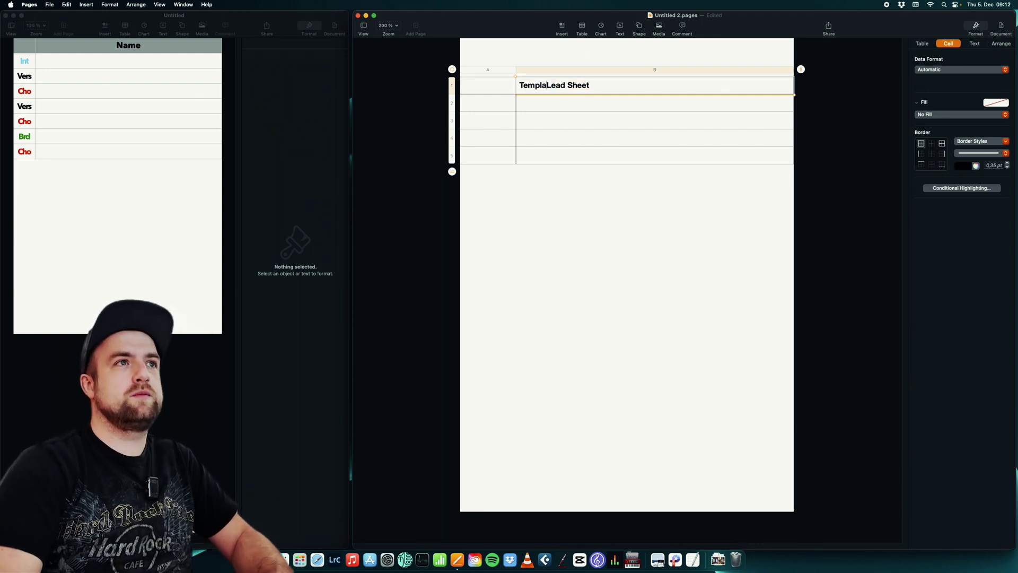
pyautogui.write('te')
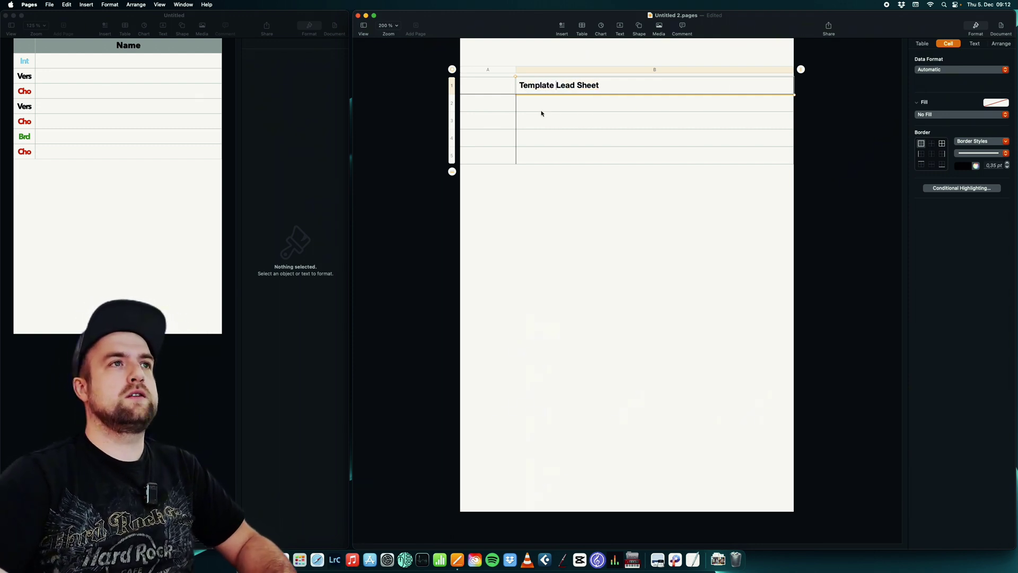
pyautogui.press('Escape')
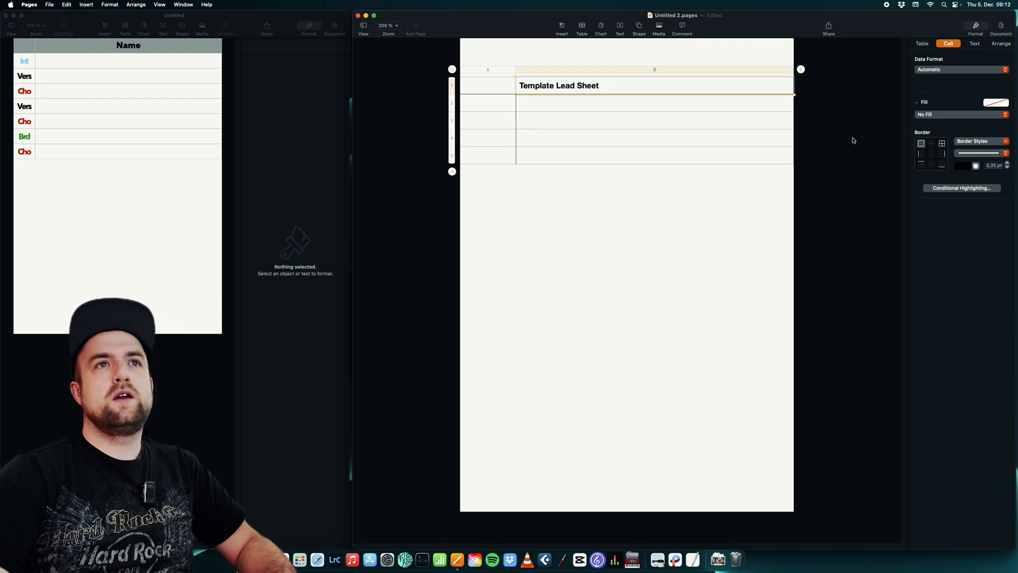
# Delete the Title and Subtitle paragraph styles from the document's text styles
pyautogui.click(970, 44)
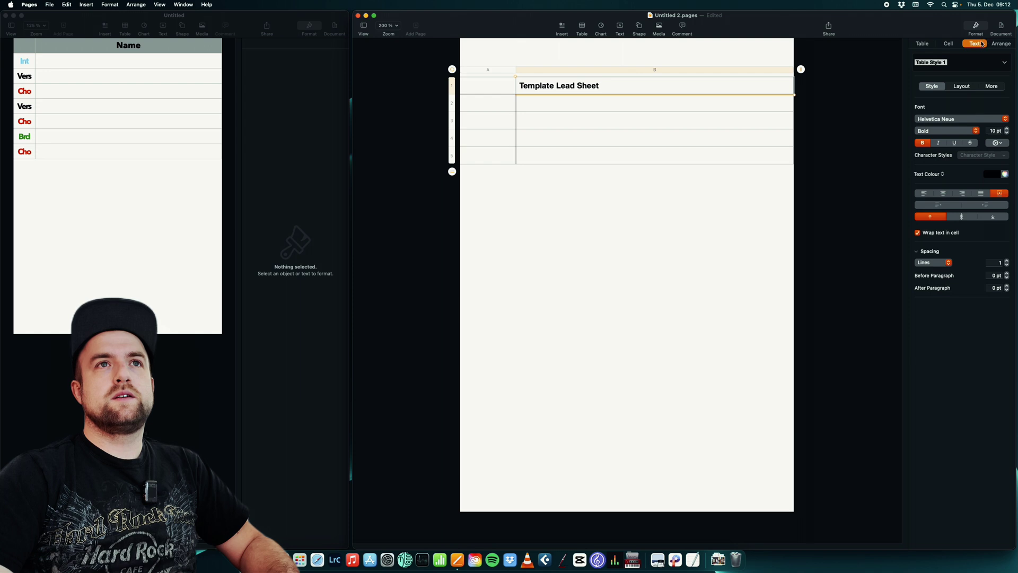
pyautogui.click(952, 64)
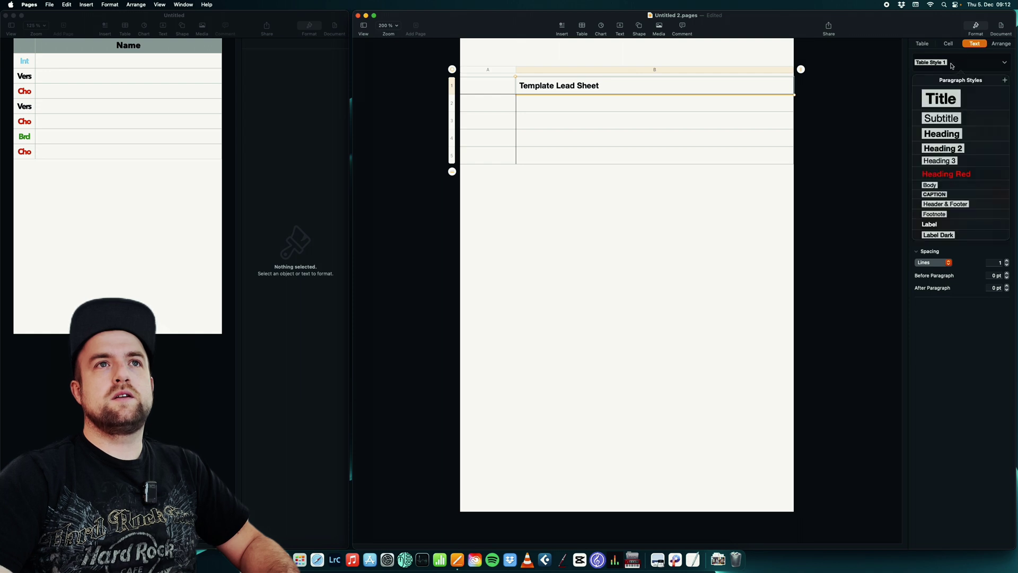
pyautogui.click(1006, 100)
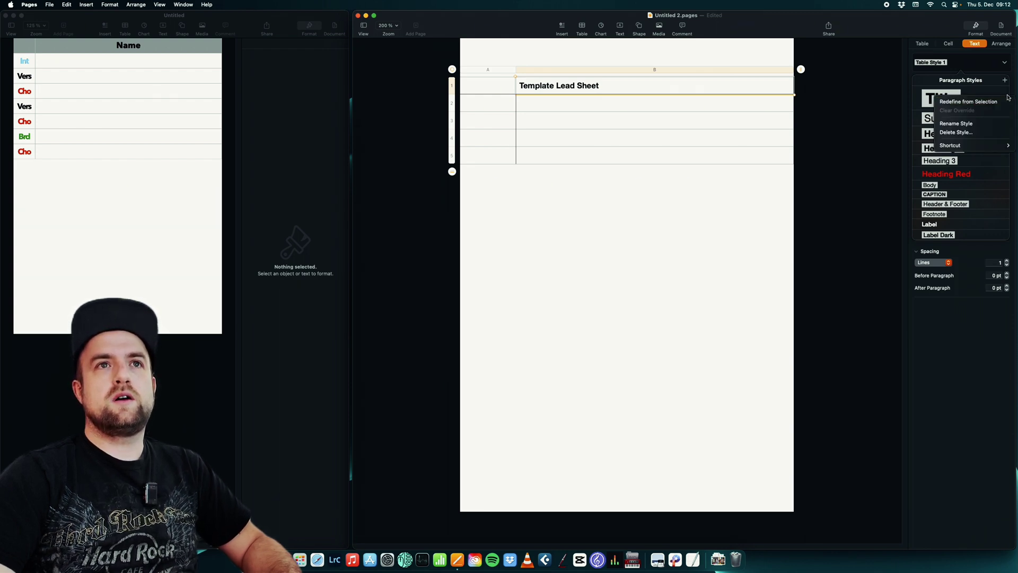
pyautogui.click(967, 133)
pyautogui.click(997, 100)
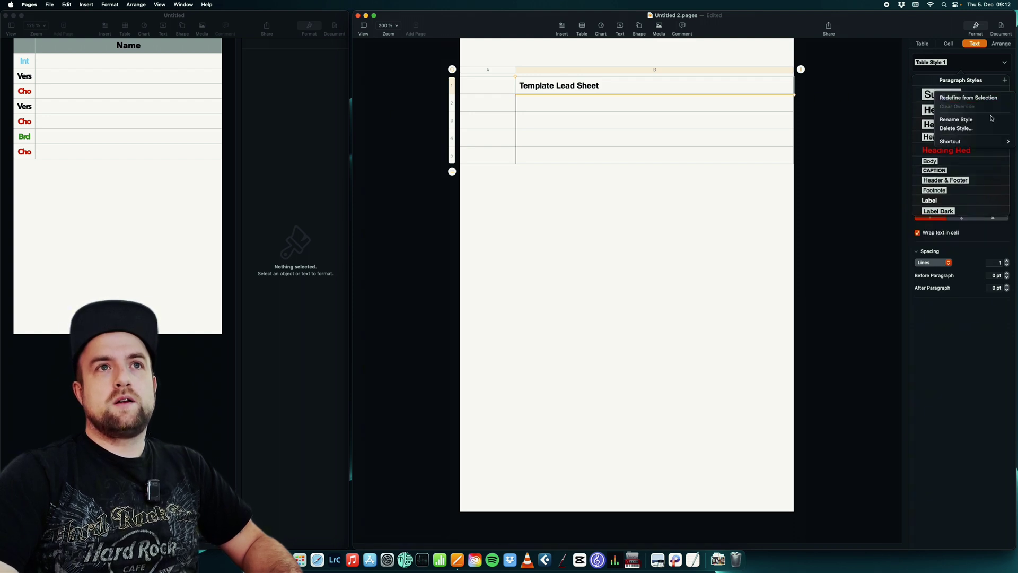
pyautogui.click(979, 130)
# Delete the Heading paragraph style and choose Body as its replacement
pyautogui.click(1006, 96)
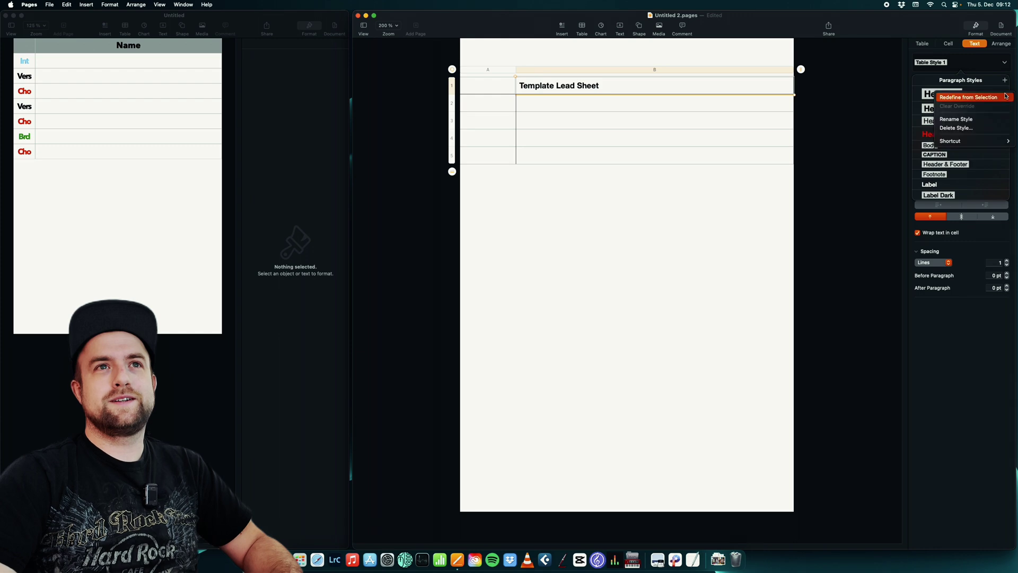
pyautogui.click(978, 128)
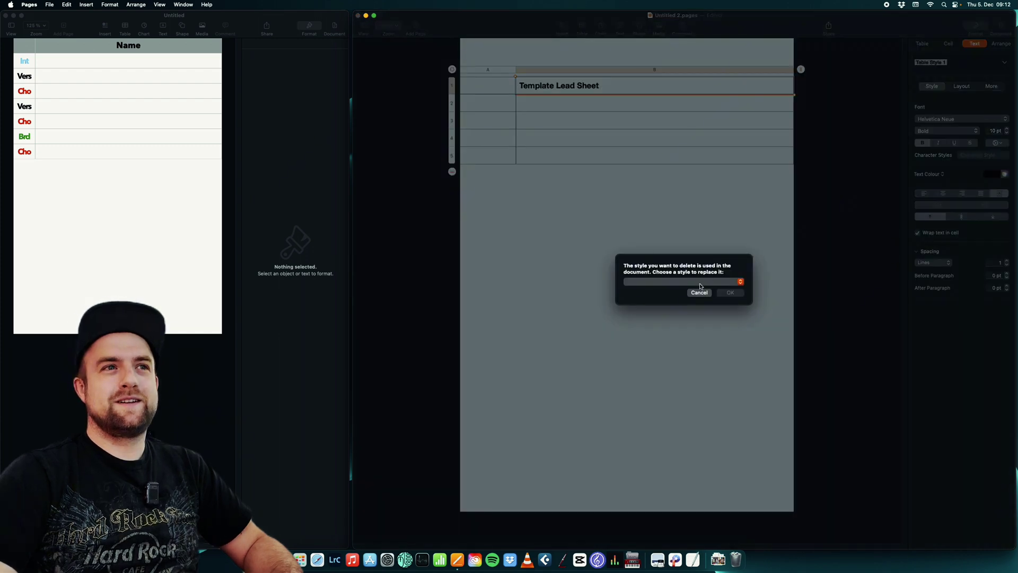
pyautogui.click(700, 283)
pyautogui.click(647, 310)
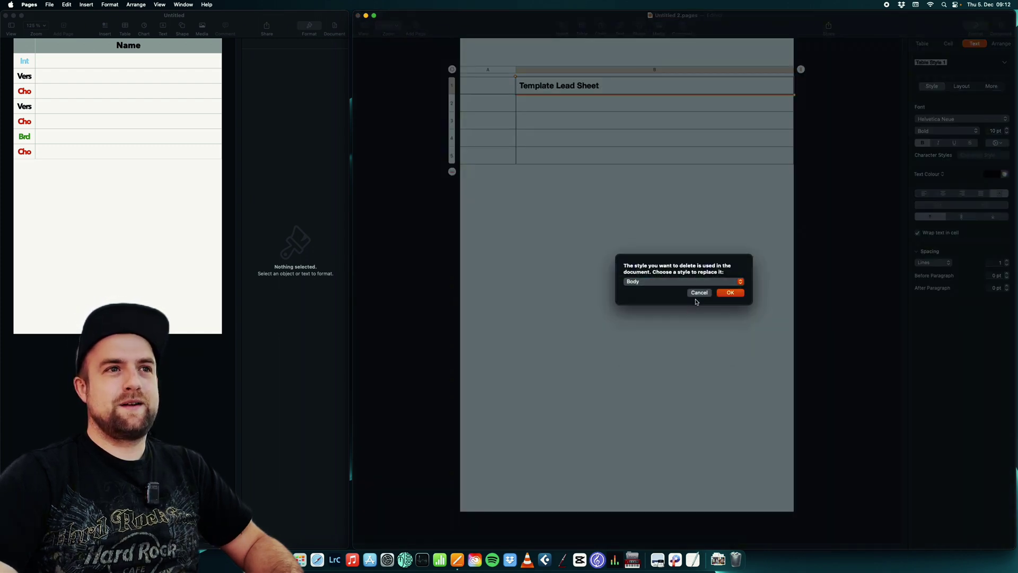
pyautogui.click(717, 296)
# Delete the Heading 2, Heading 3 and Heading Red paragraph styles
pyautogui.click(994, 63)
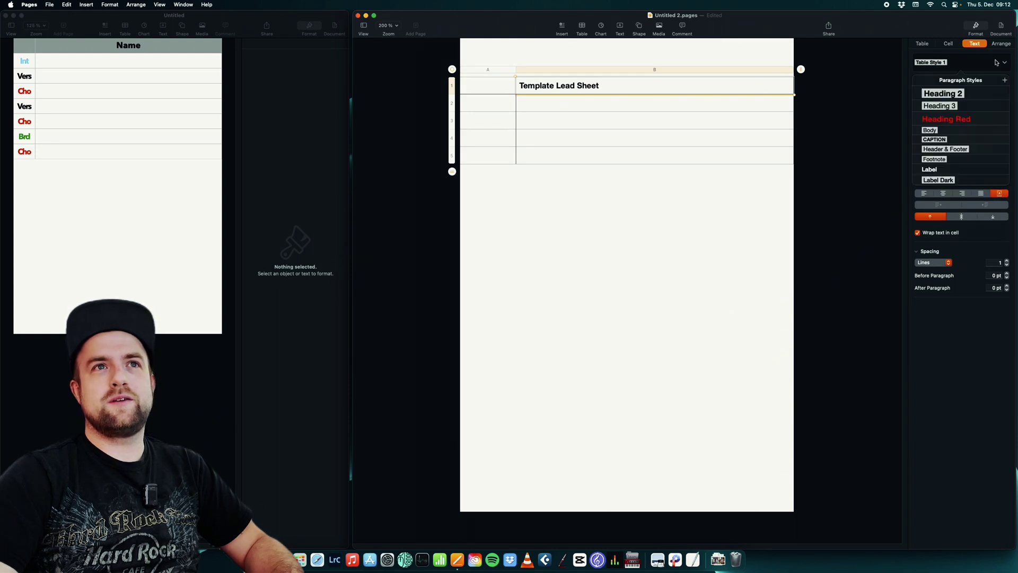
pyautogui.click(1005, 94)
pyautogui.click(989, 119)
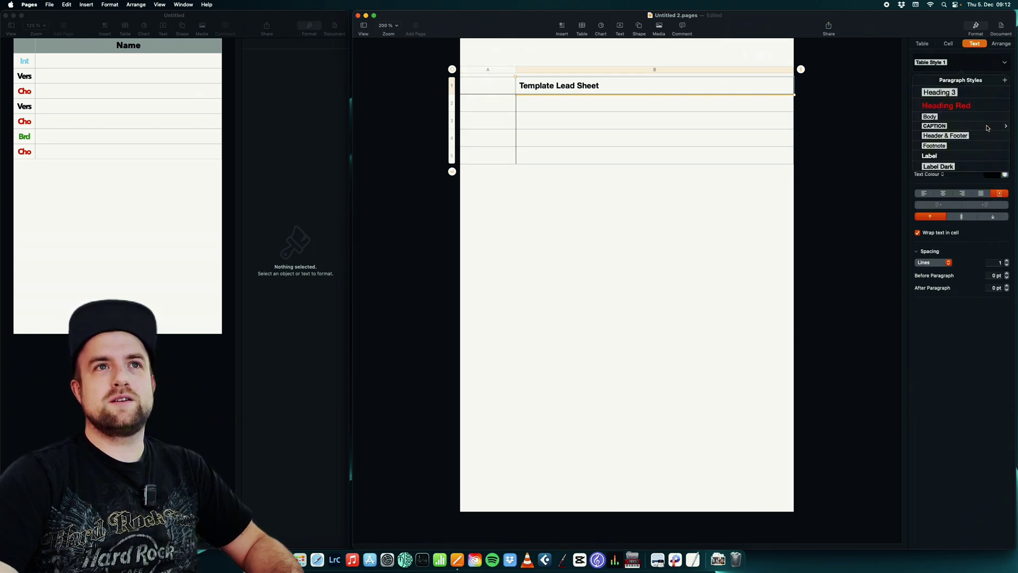
pyautogui.click(1005, 92)
pyautogui.click(992, 117)
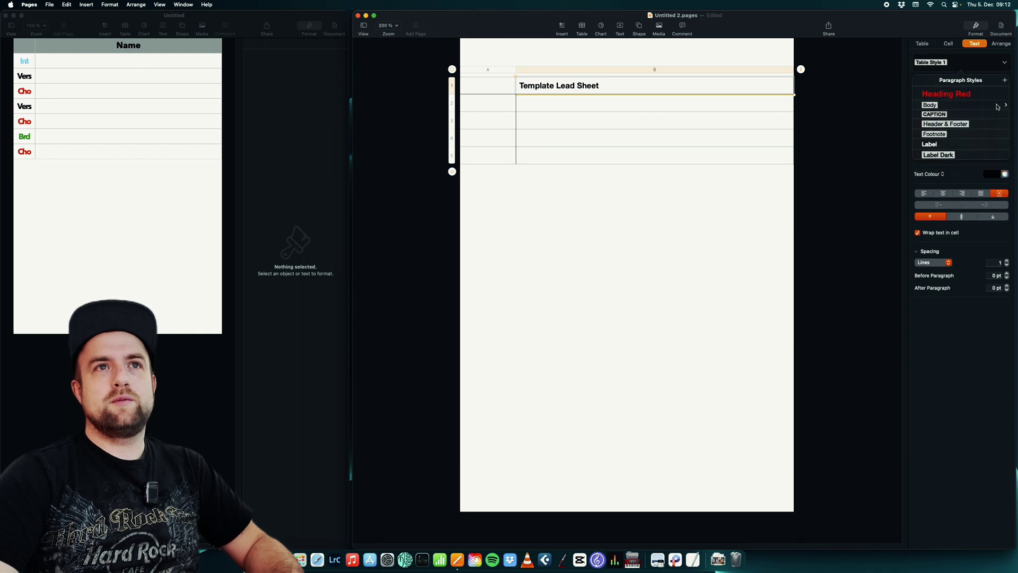
pyautogui.click(1005, 94)
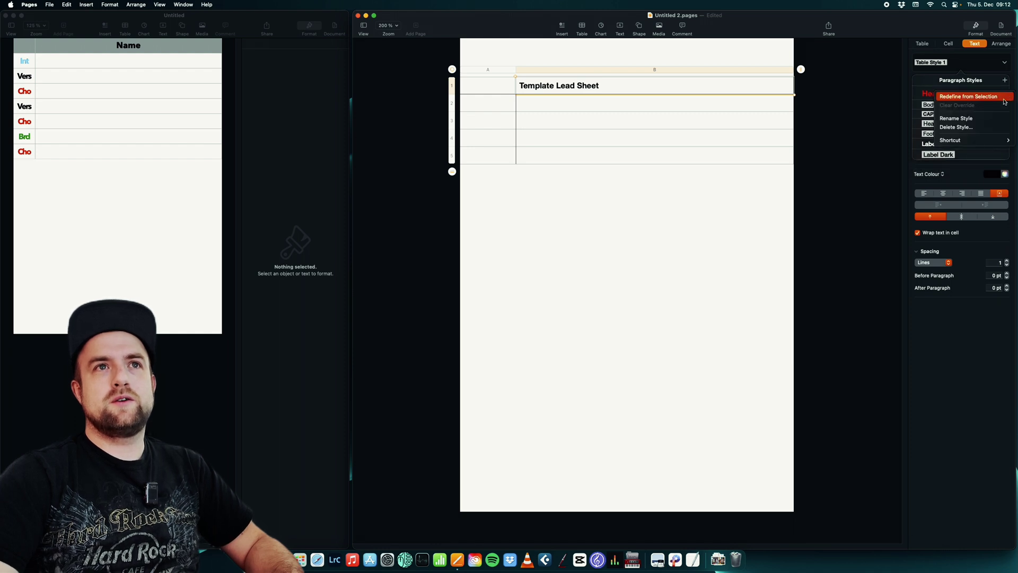
pyautogui.click(988, 128)
# Delete the Body paragraph style and choose Caption as its replacement
pyautogui.click(1006, 94)
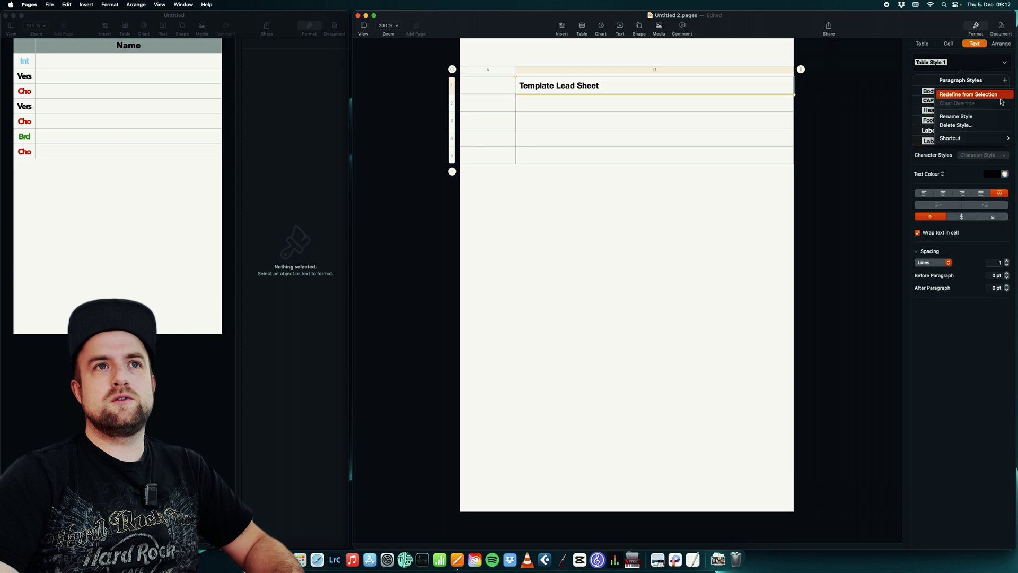
pyautogui.click(982, 126)
pyautogui.click(703, 279)
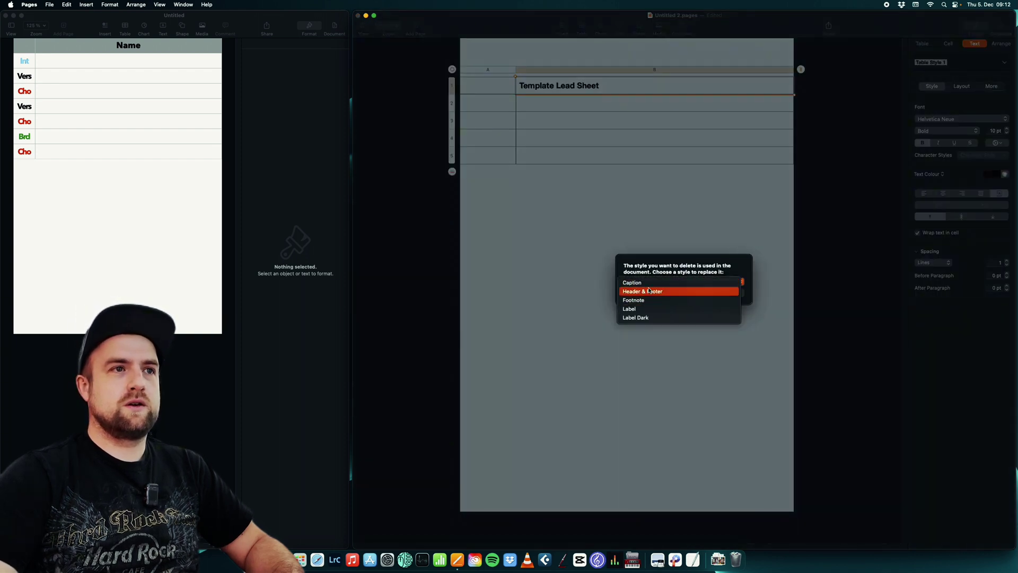
pyautogui.press('Up')
pyautogui.press('Return')
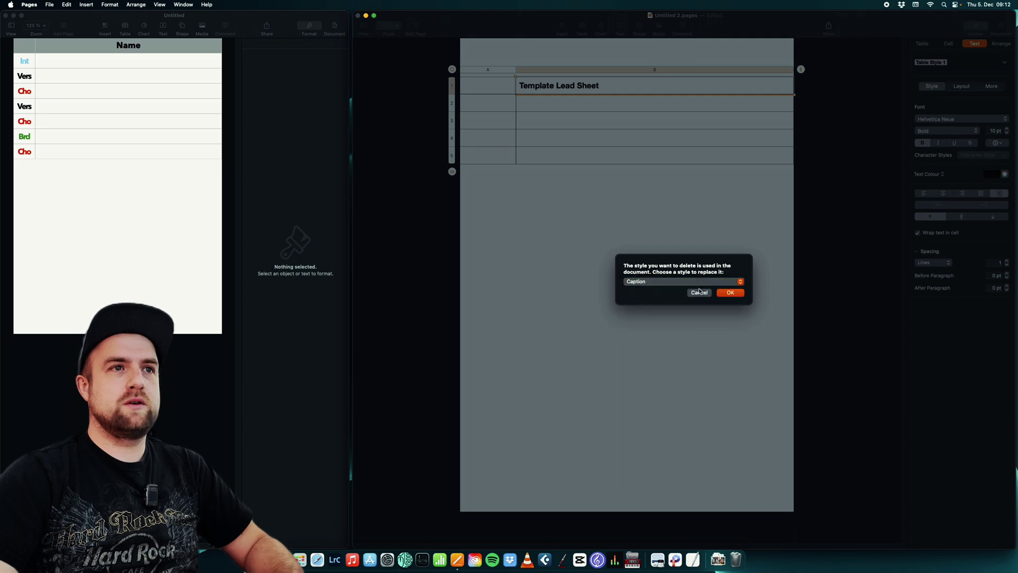
pyautogui.press('Return')
# Delete the Header & Footer paragraph style and choose Caption as its replacement
pyautogui.click(1001, 63)
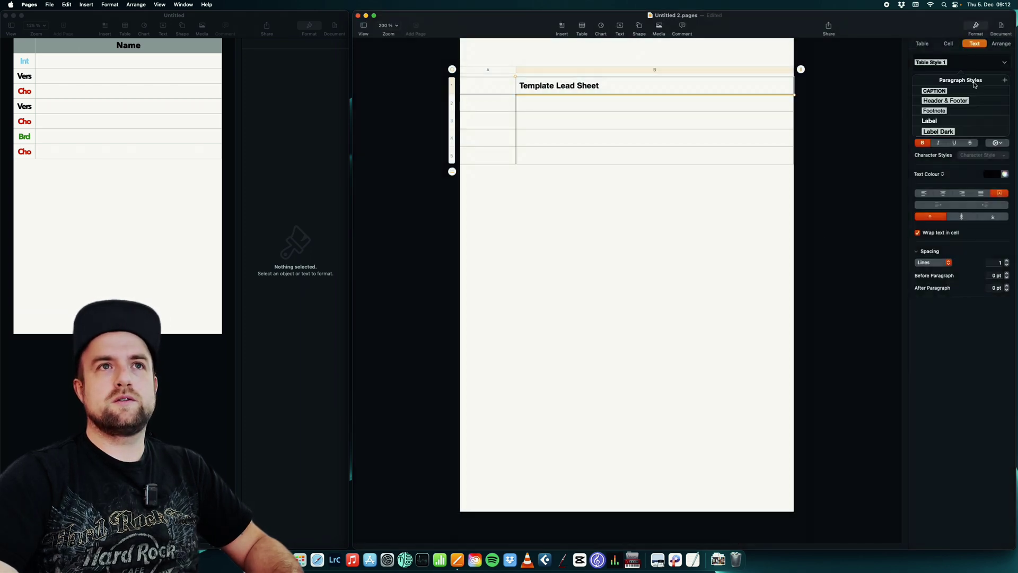
pyautogui.click(1006, 102)
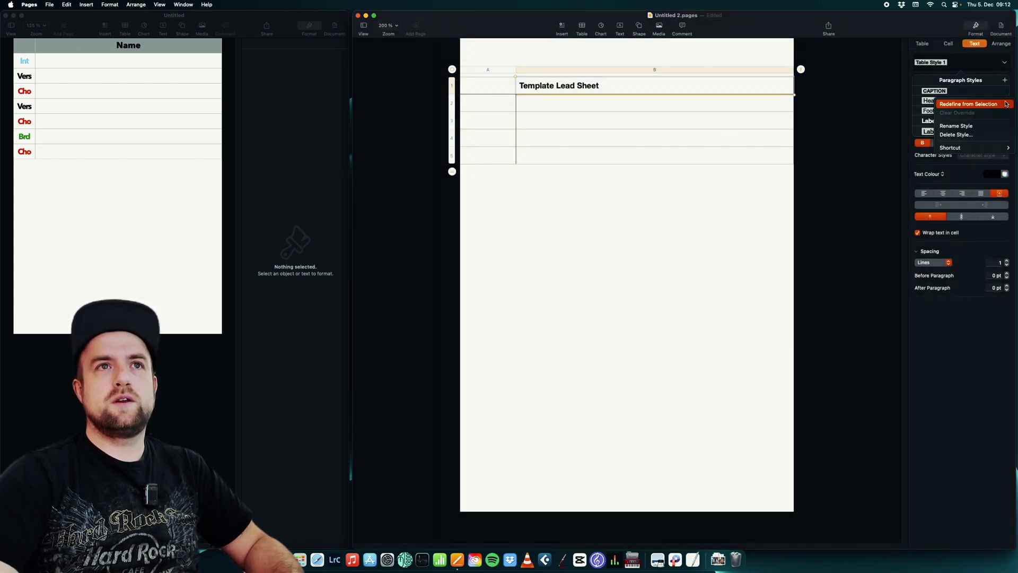
pyautogui.click(949, 132)
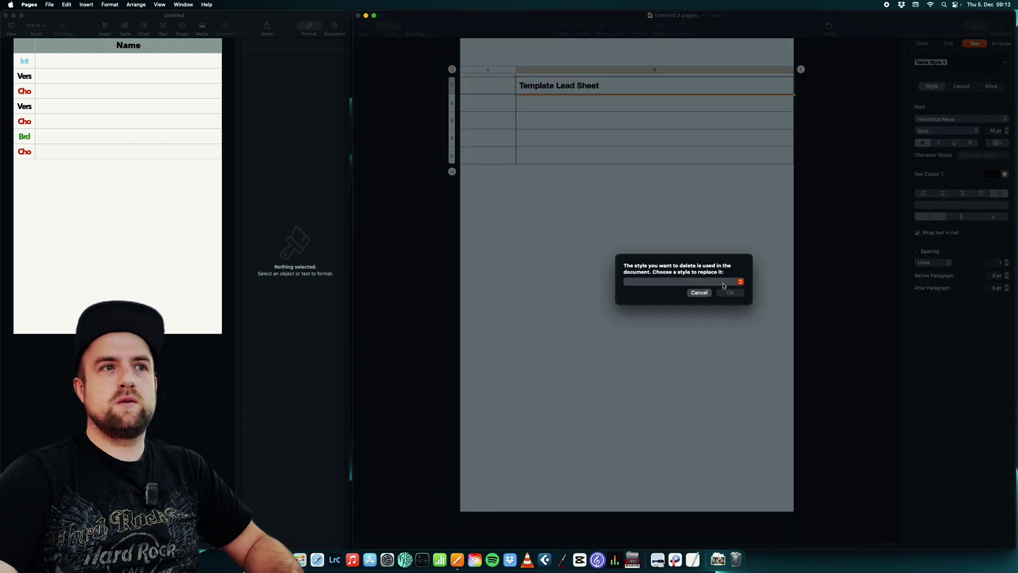
pyautogui.click(723, 283)
pyautogui.click(689, 282)
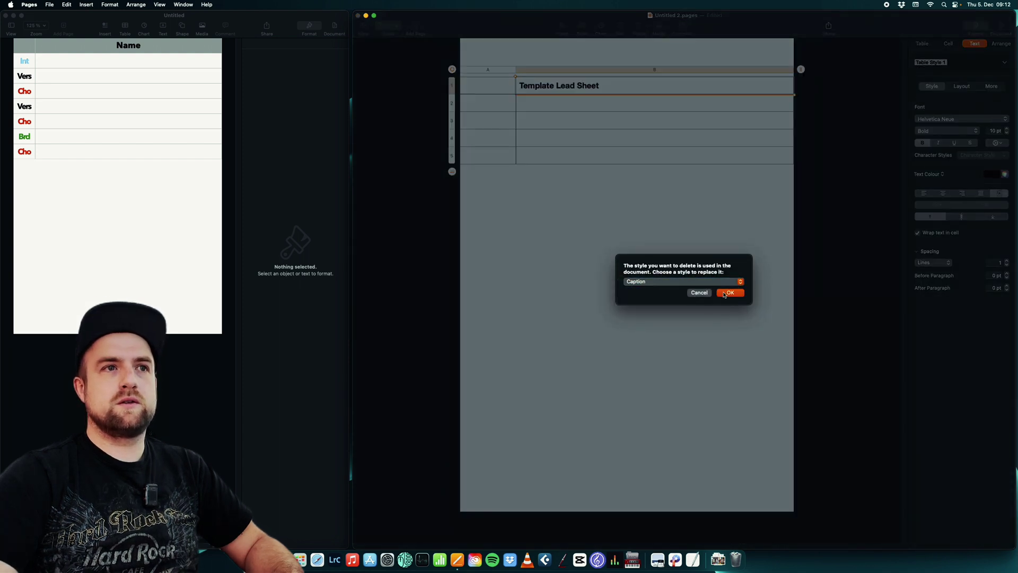
pyautogui.click(729, 293)
# Delete the Footnote and Label paragraph styles, replacing Label with Label Dark
pyautogui.click(1005, 102)
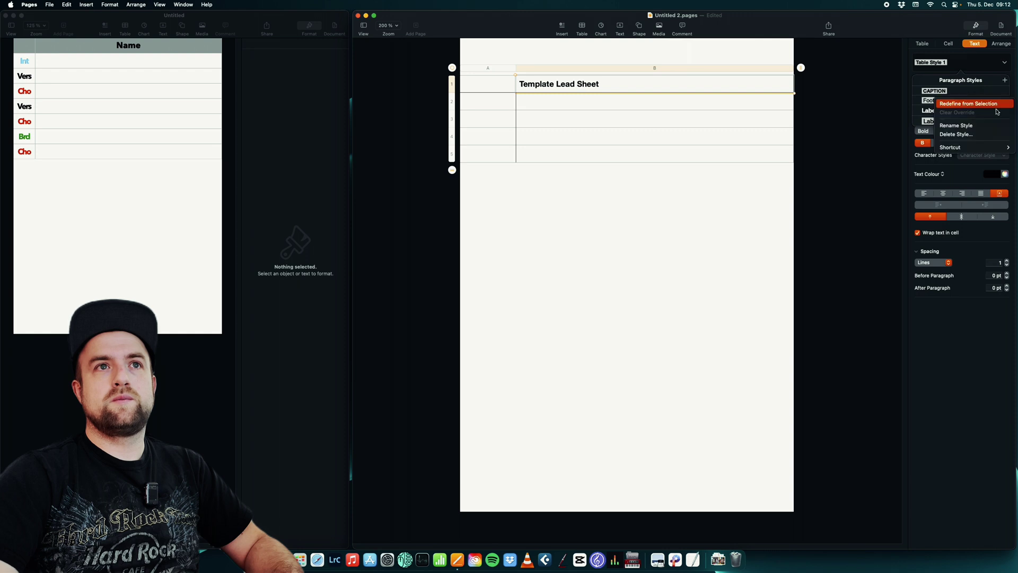
pyautogui.click(950, 133)
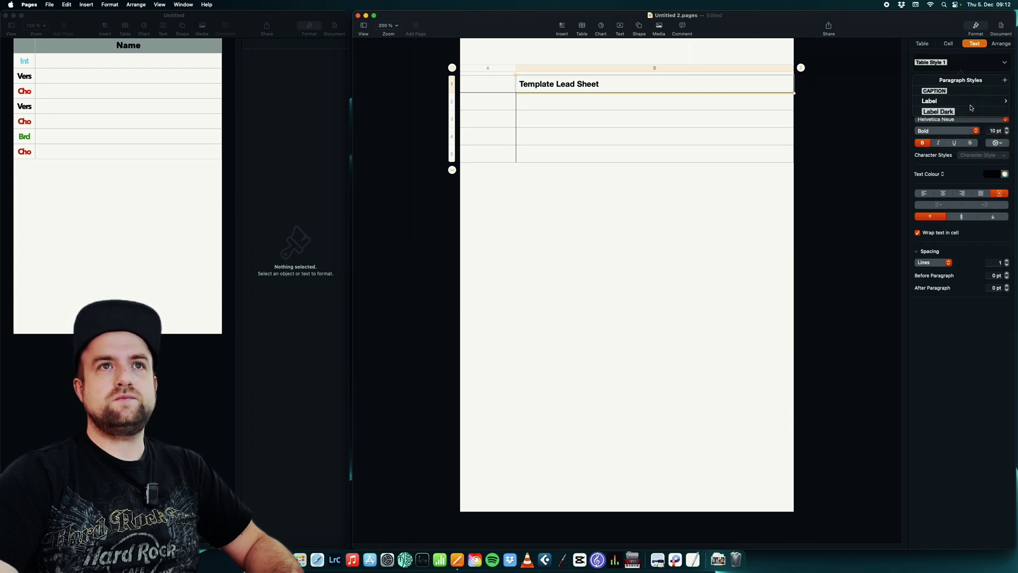
pyautogui.click(1006, 101)
pyautogui.click(950, 134)
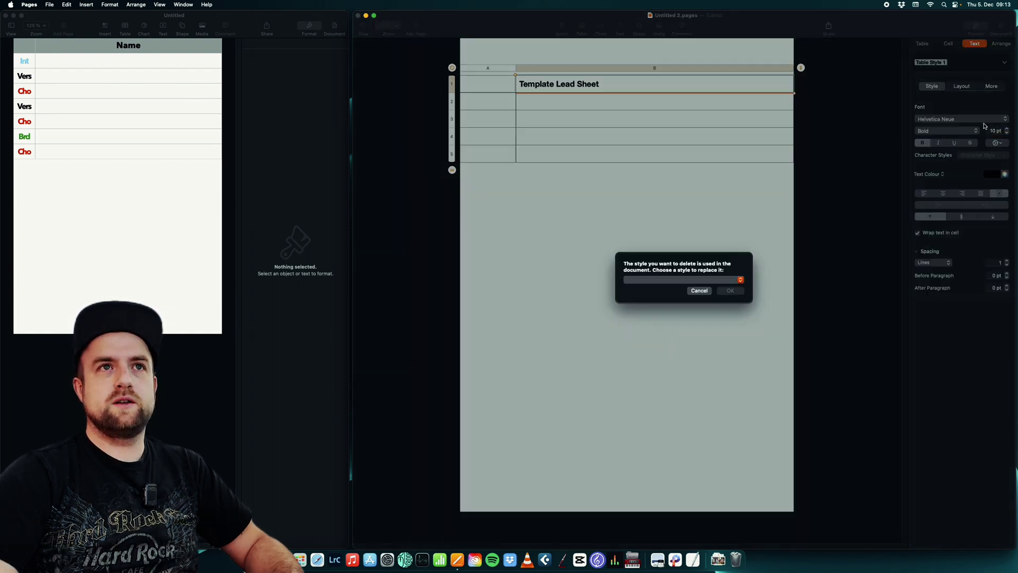
pyautogui.click(688, 281)
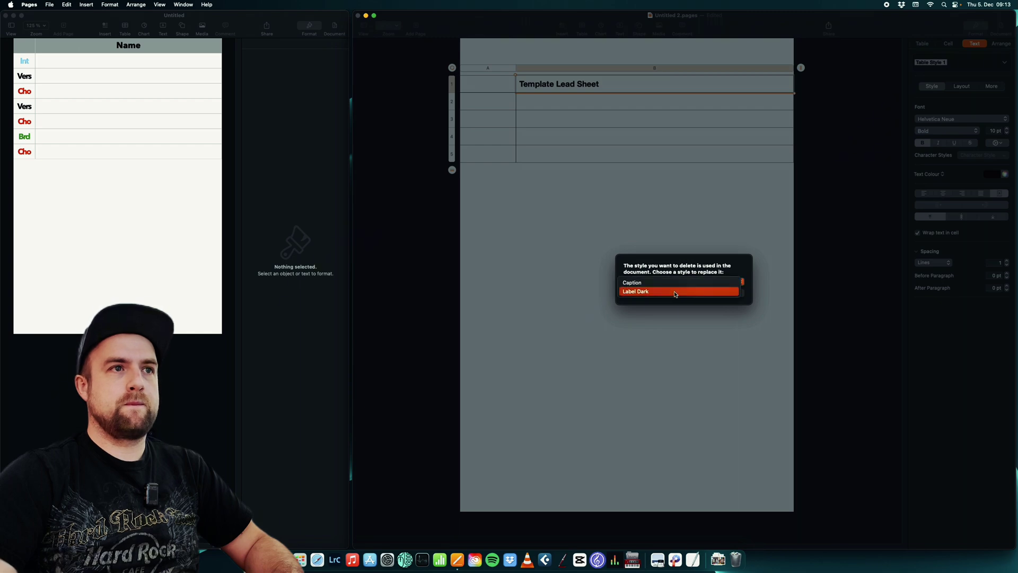
pyautogui.click(676, 291)
pyautogui.click(711, 294)
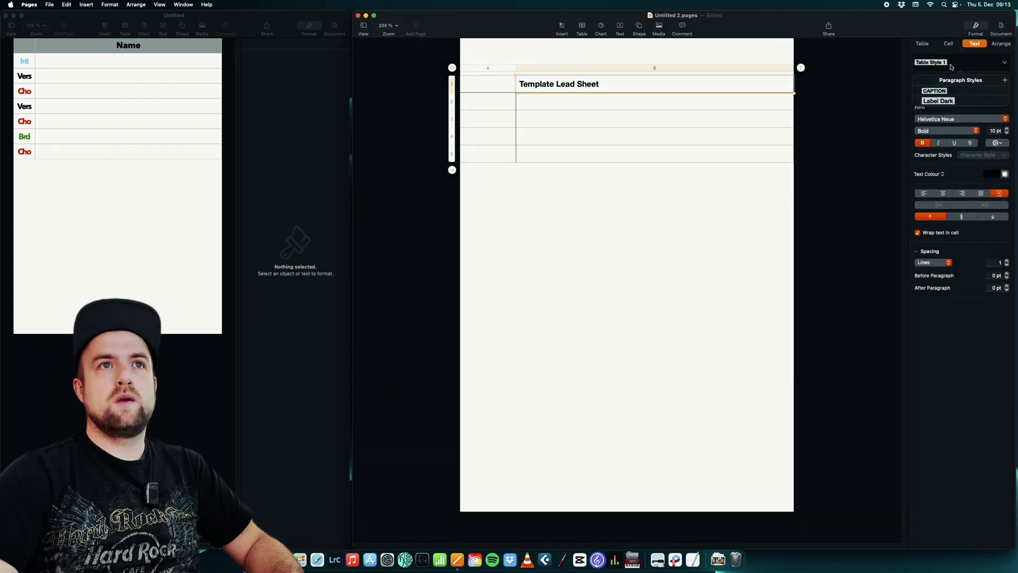
# Delete the Label Dark paragraph style and choose Caption as its replacement
pyautogui.click(1006, 101)
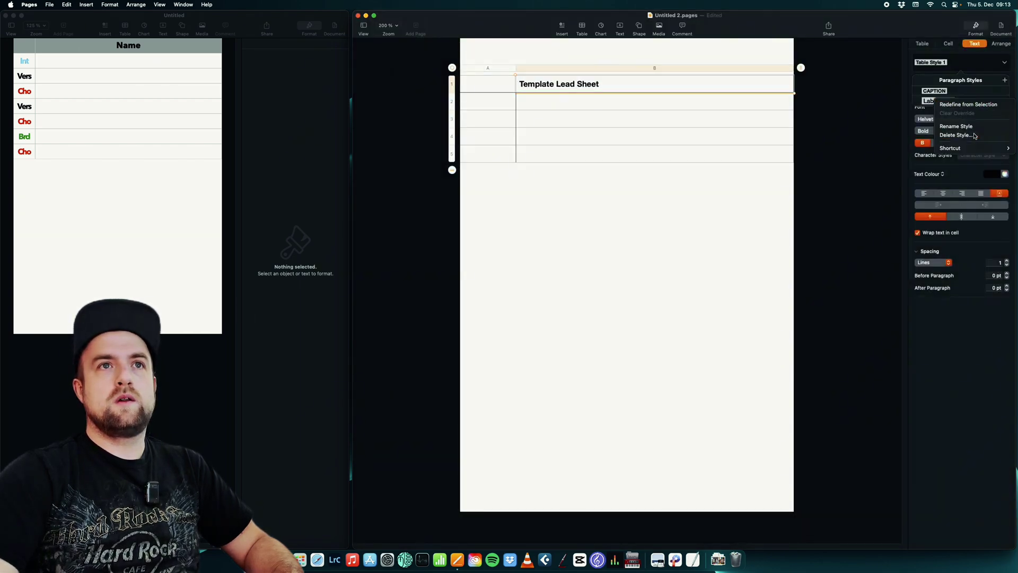
pyautogui.click(949, 135)
pyautogui.click(665, 282)
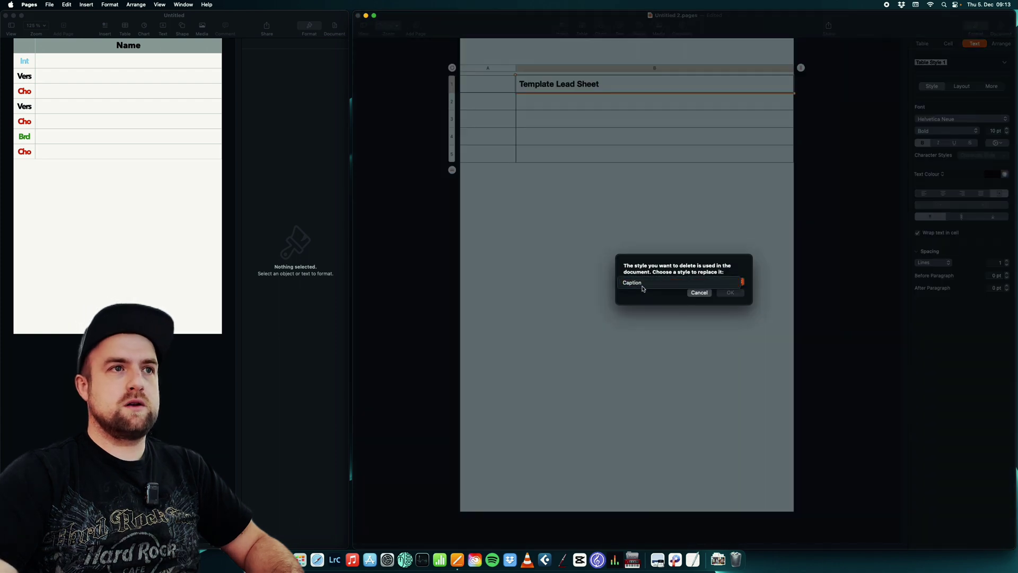
pyautogui.click(656, 283)
pyautogui.click(734, 293)
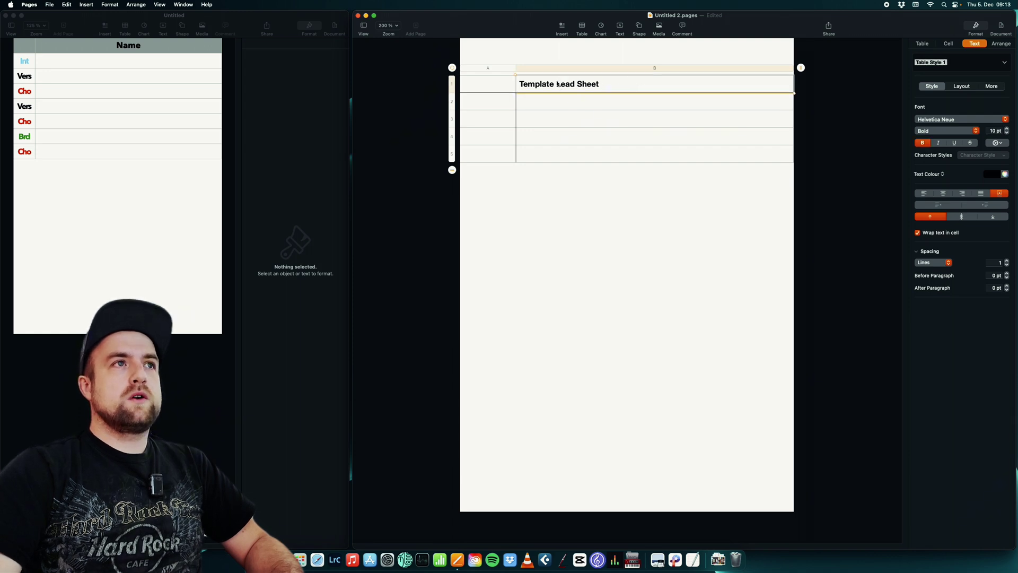
# Create a new paragraph style from the header cell's text and name it "Title"
pyautogui.click(1005, 63)
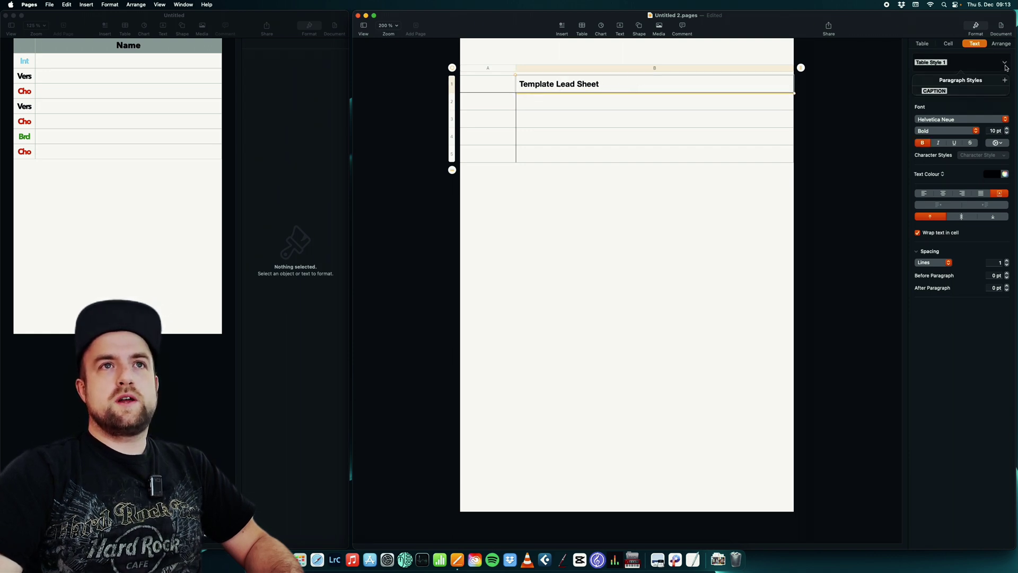
pyautogui.click(1005, 81)
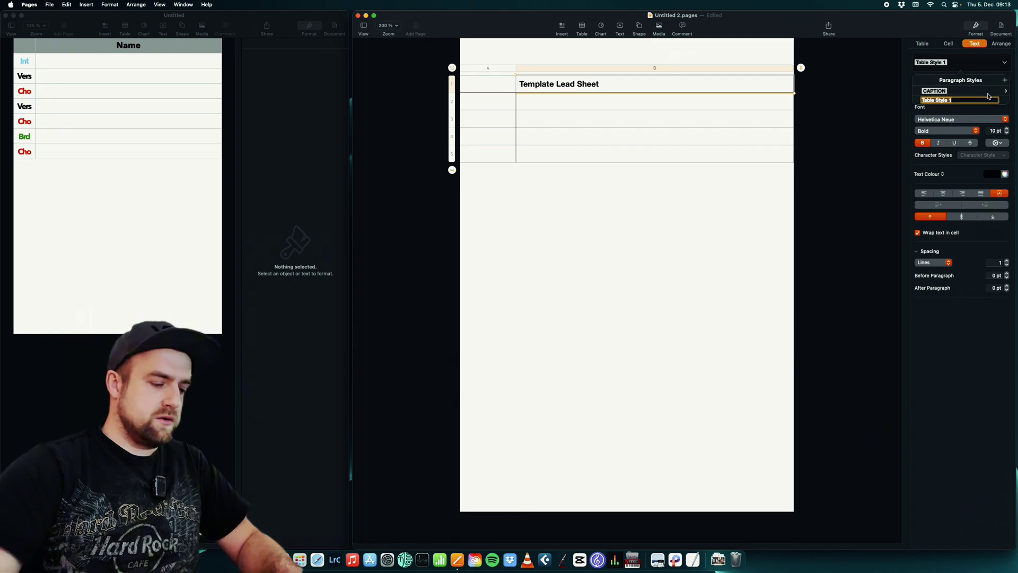
pyautogui.write('T')
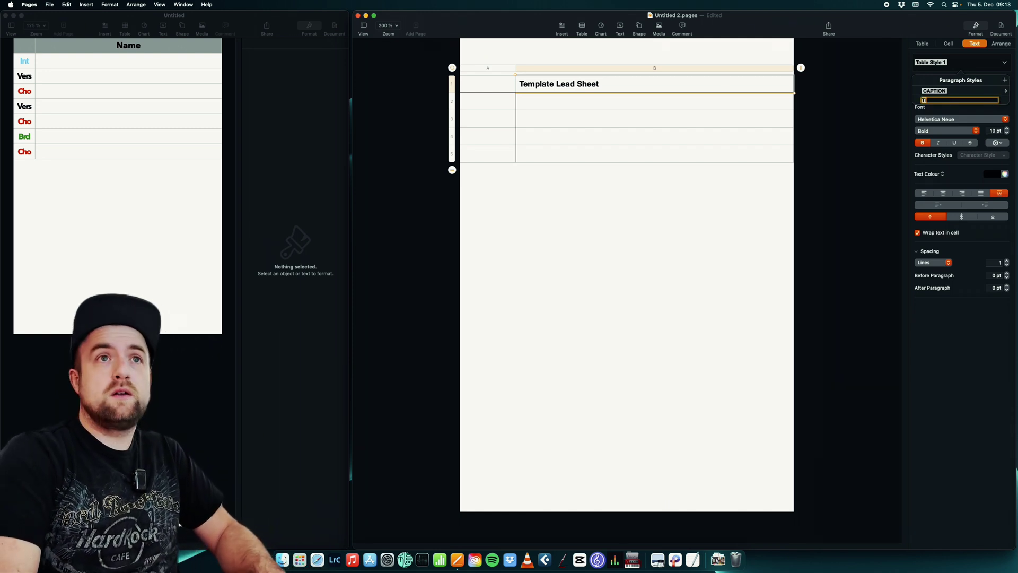
pyautogui.write('itl')
pyautogui.press('BackSpace')
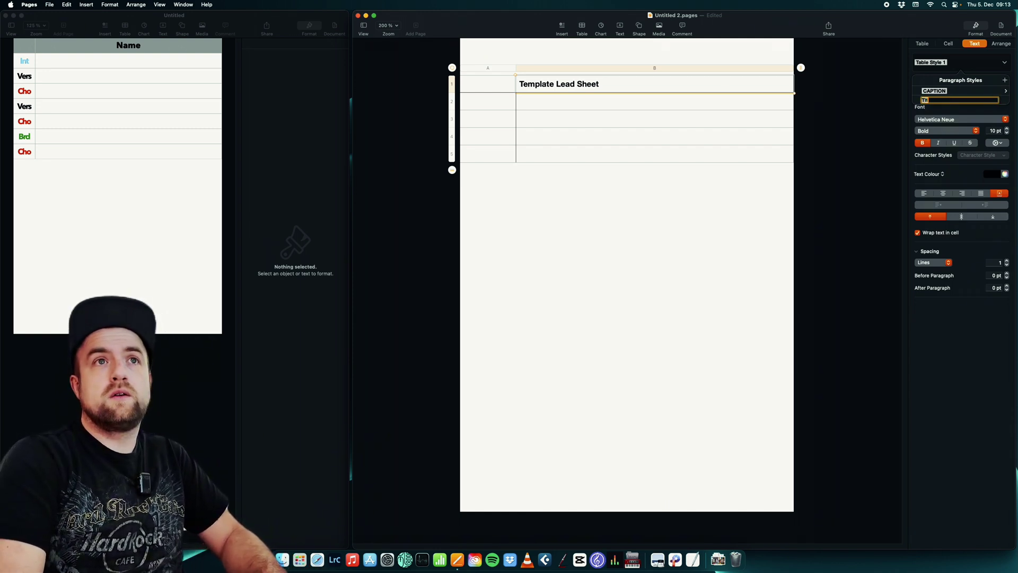
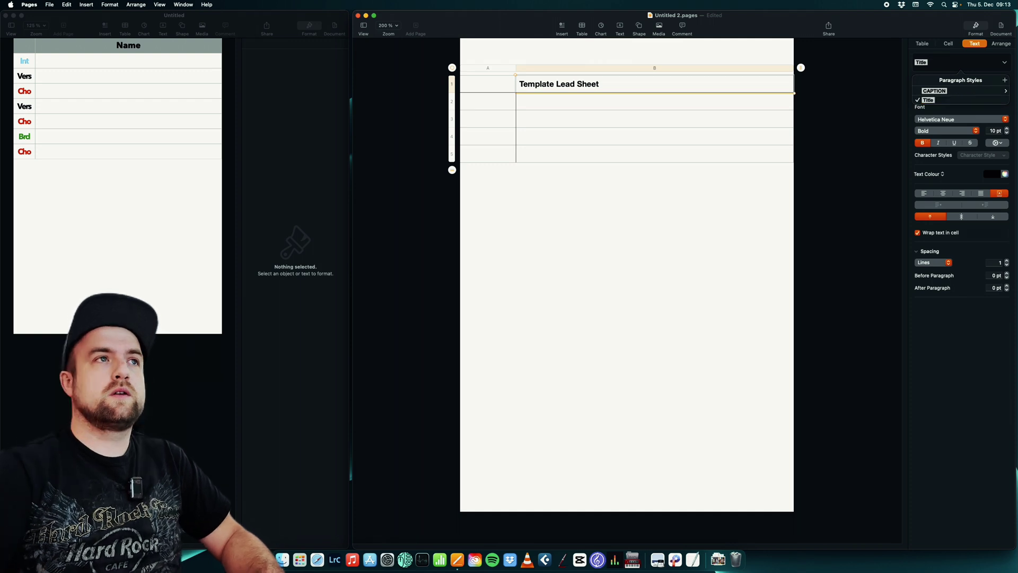
# Set the "Template Lead Sheet" header cell's text to the Avenir Next font at 17 pt
pyautogui.click(574, 85)
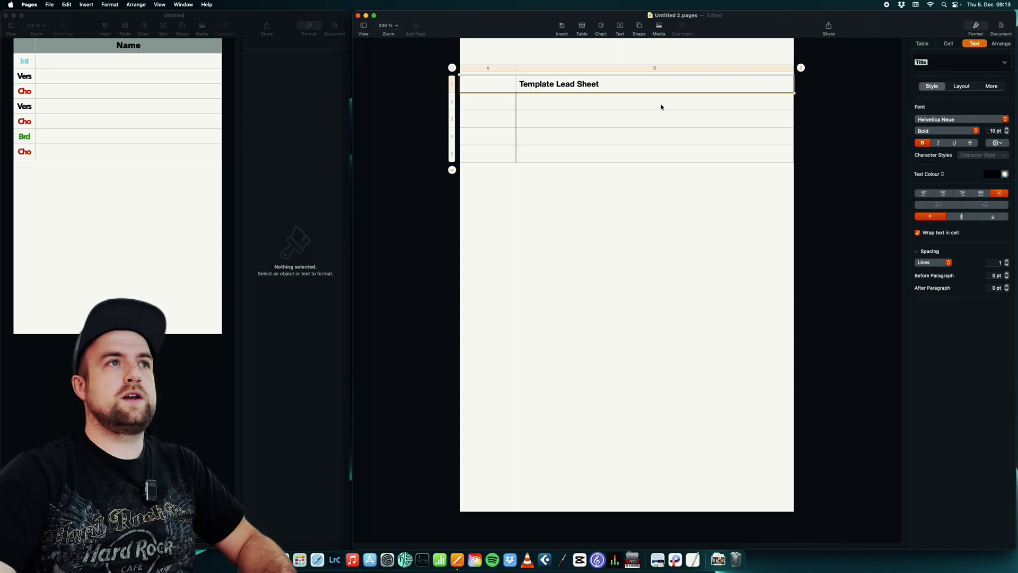
pyautogui.click(580, 91)
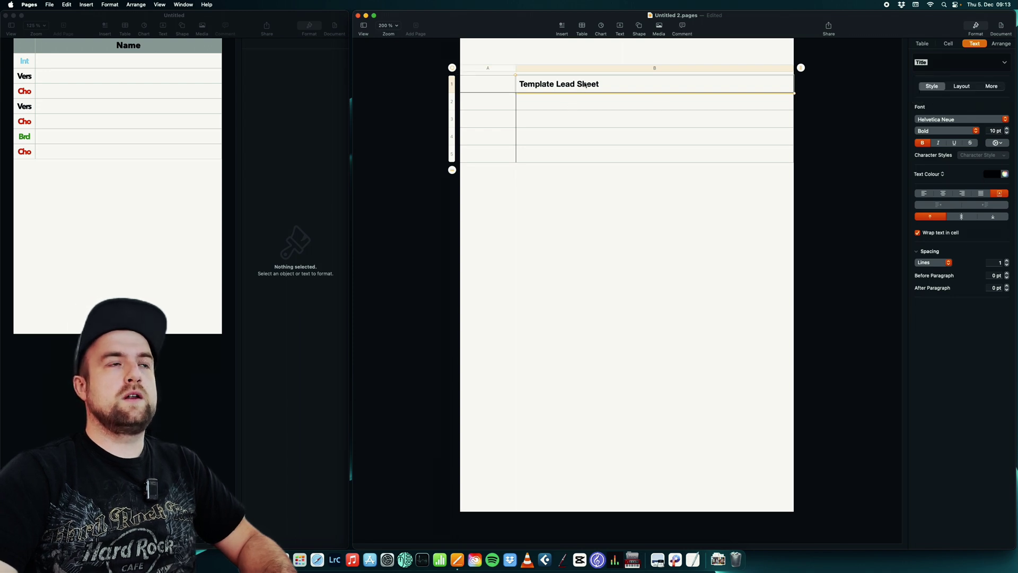
pyautogui.click(975, 120)
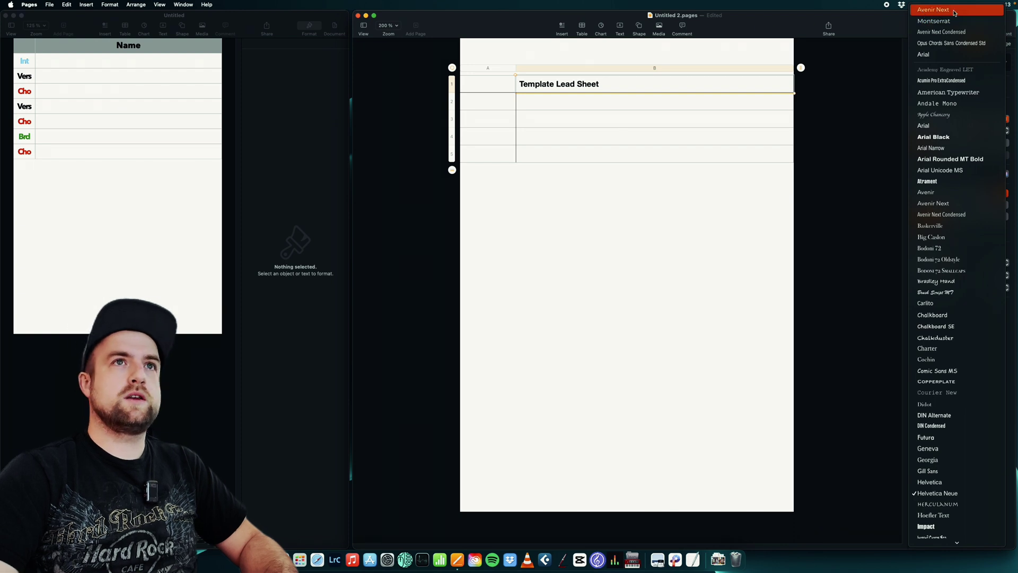
pyautogui.click(932, 10)
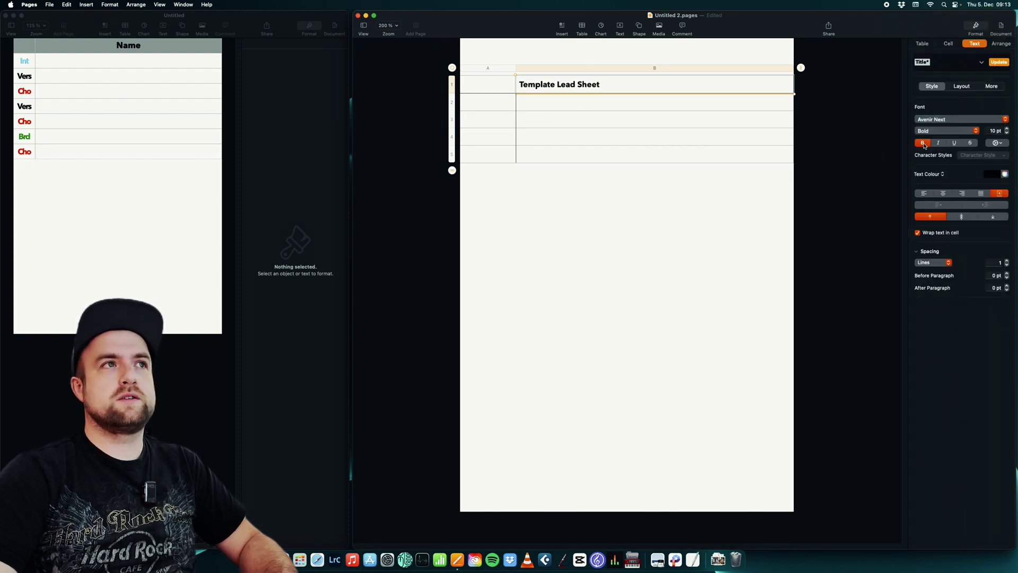
pyautogui.click(993, 131)
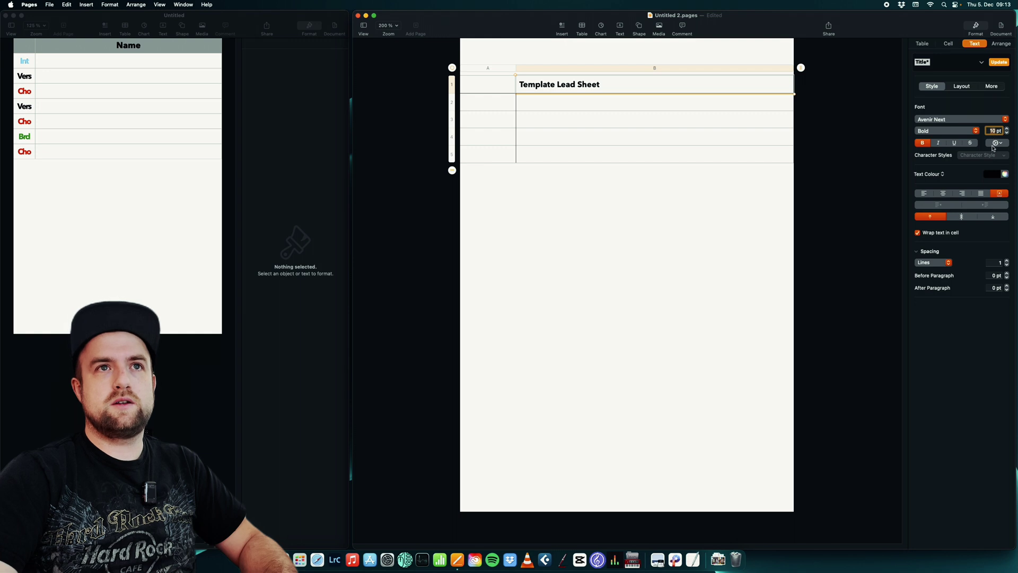
pyautogui.write('17')
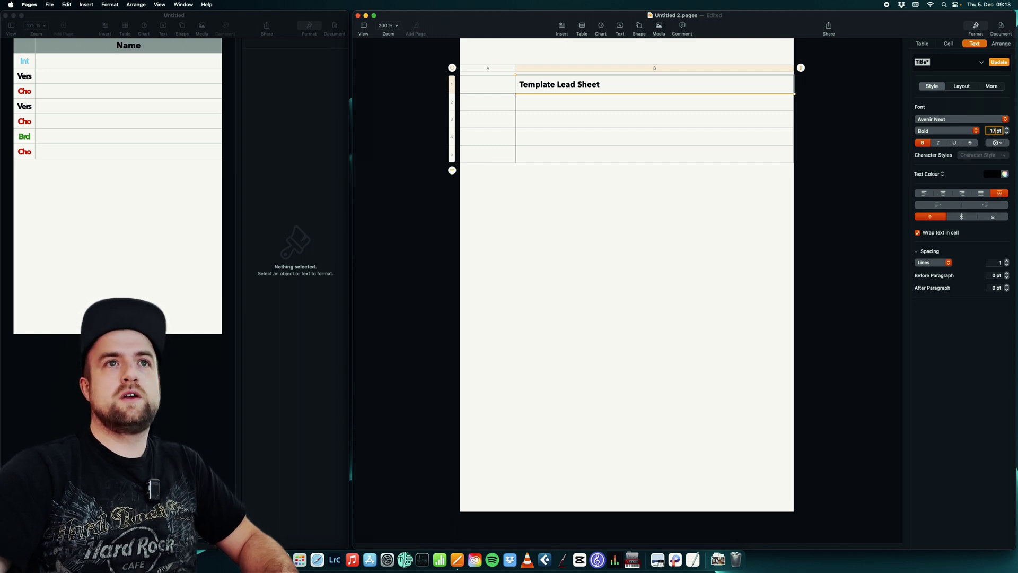
pyautogui.press('Return')
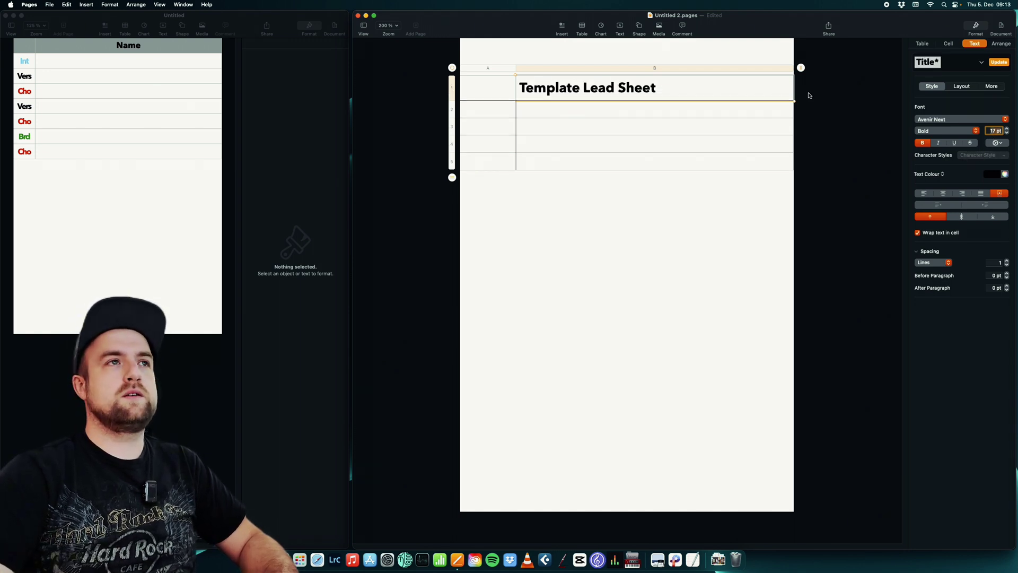
# Fill the "Template Lead Sheet" header cell with the grey colour fill
pyautogui.click(493, 91)
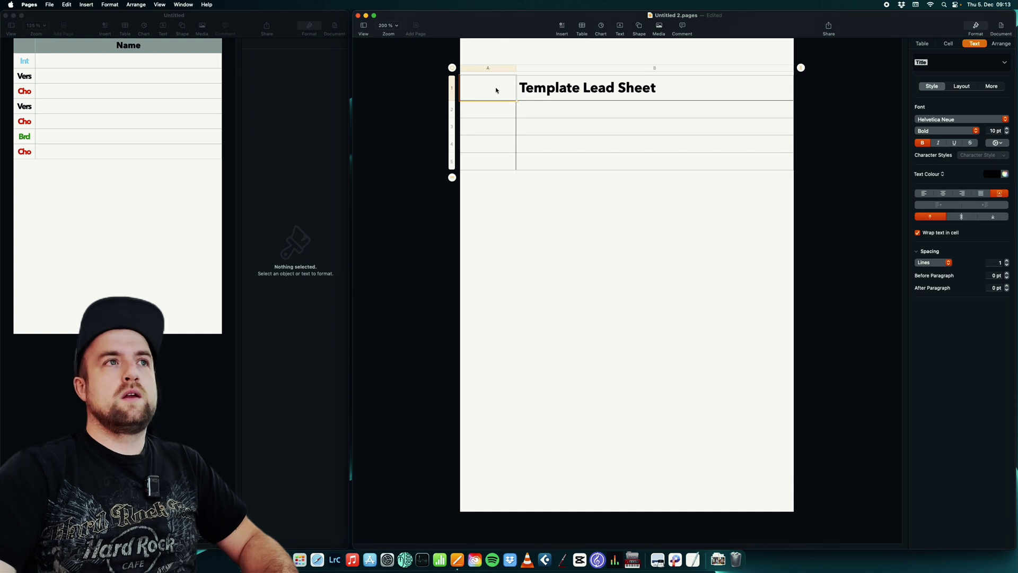
pyautogui.click(578, 90)
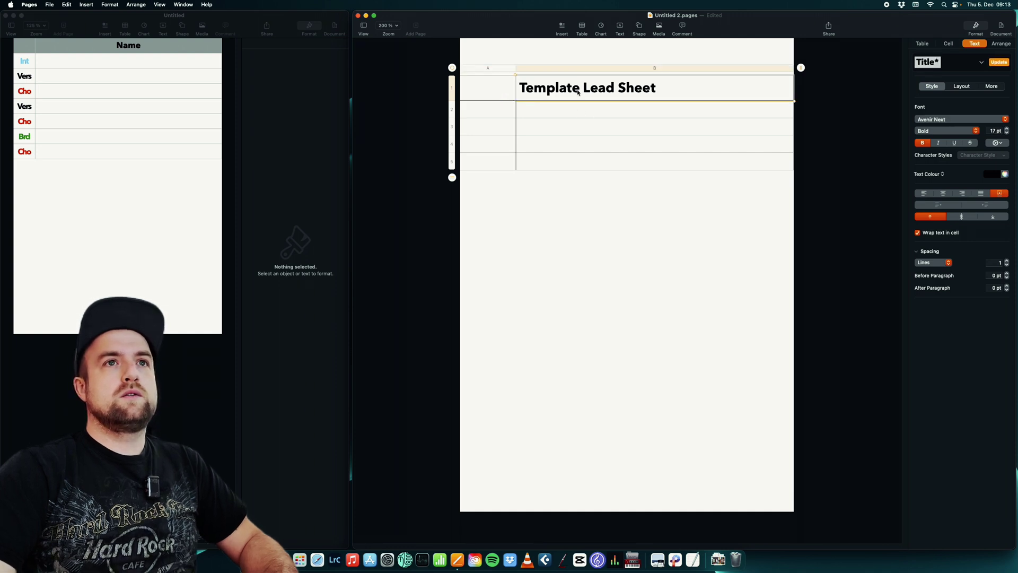
pyautogui.click(993, 174)
pyautogui.click(992, 193)
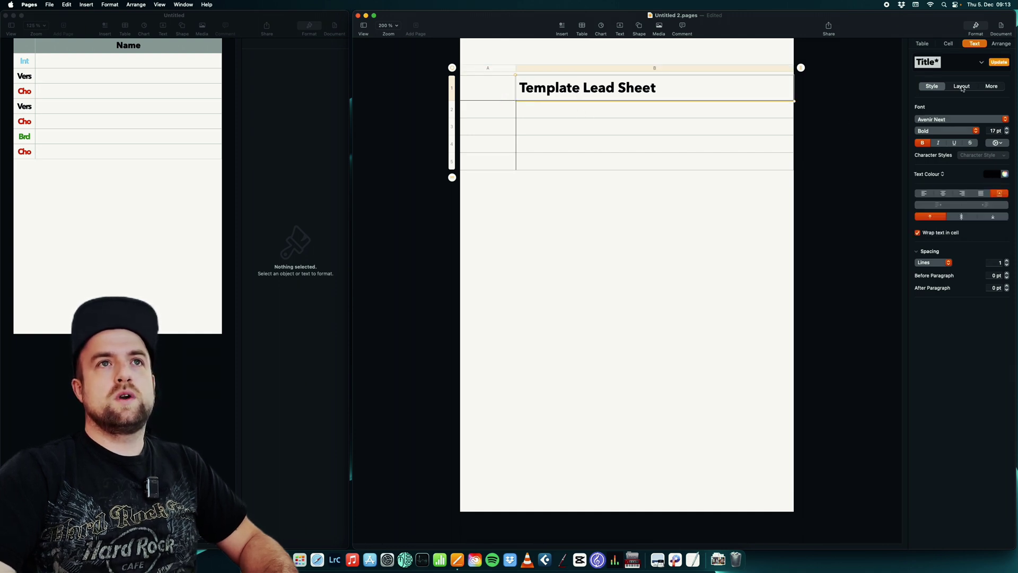
pyautogui.click(948, 44)
pyautogui.click(994, 103)
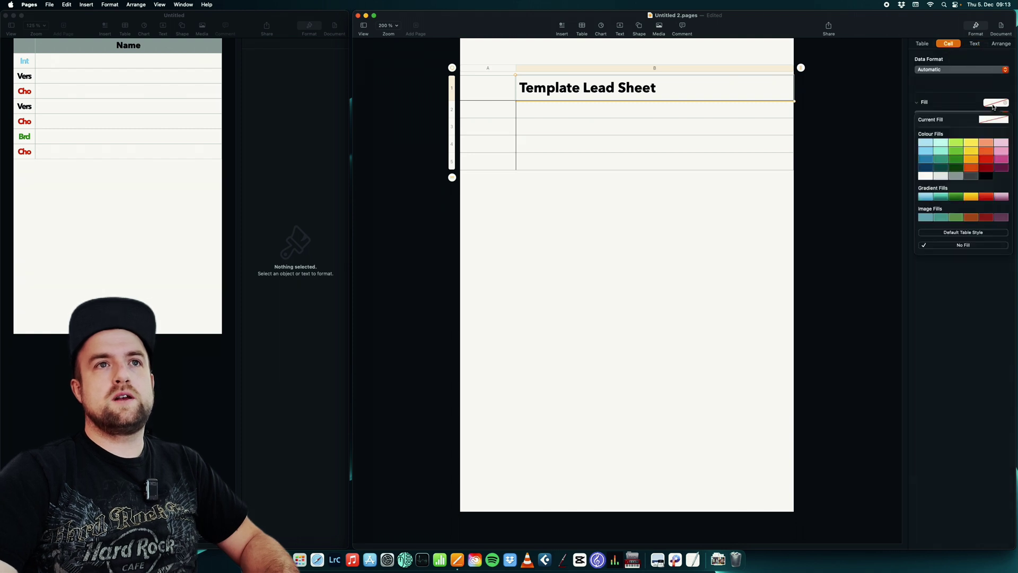
pyautogui.click(956, 176)
pyautogui.click(629, 113)
pyautogui.click(637, 89)
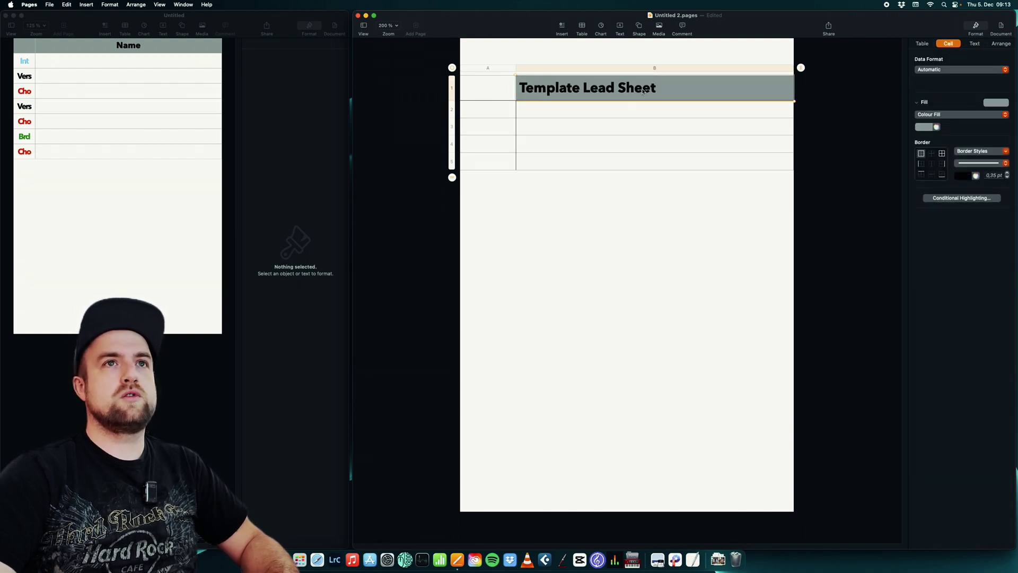
# Update the Title paragraph style with the header cell's changed text formatting
pyautogui.click(975, 44)
pyautogui.click(957, 65)
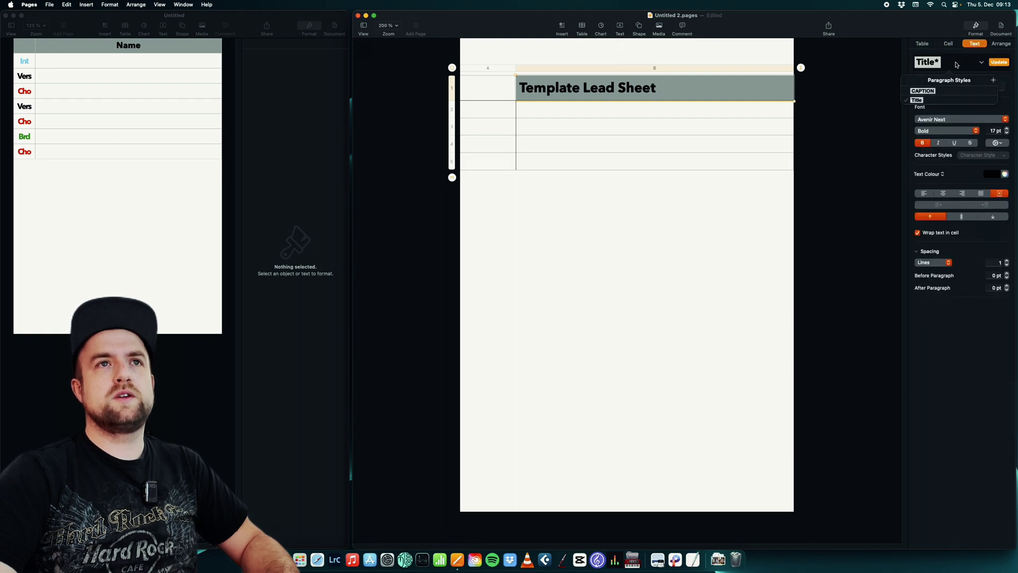
pyautogui.click(957, 65)
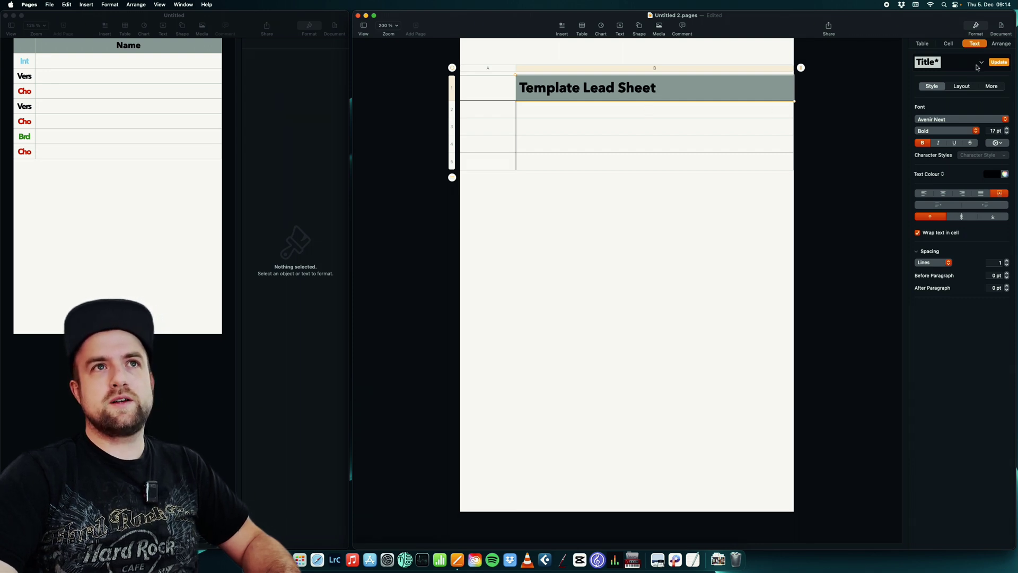
pyautogui.click(999, 62)
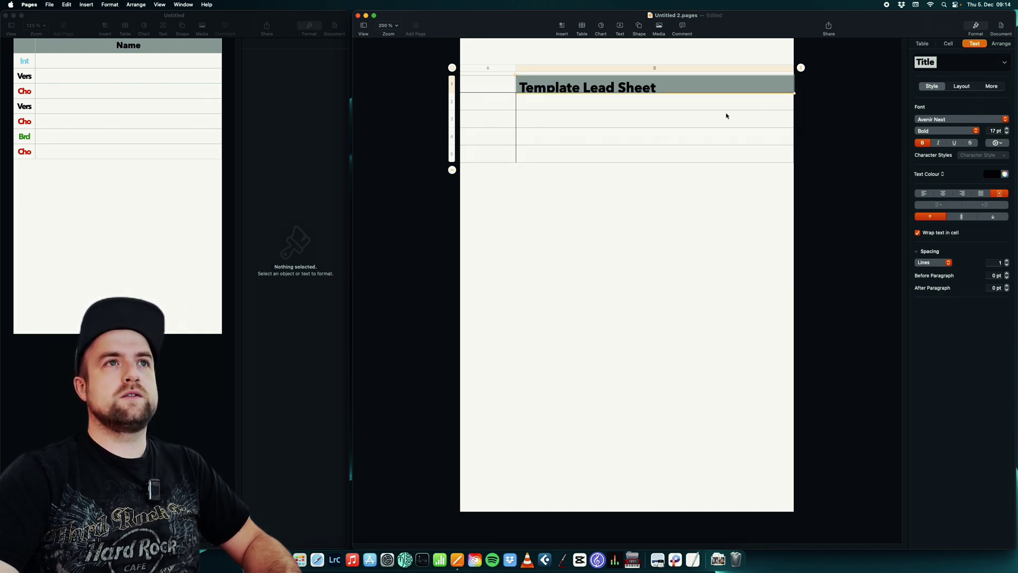
pyautogui.click(670, 104)
pyautogui.click(668, 84)
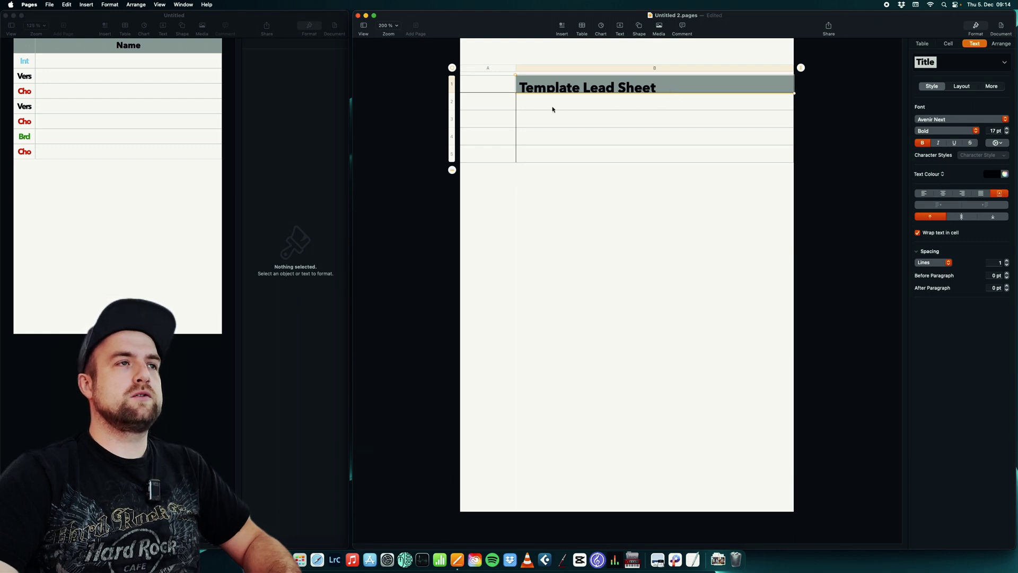
# Examine the table settings and text style of the empty header cell in column A
pyautogui.click(479, 85)
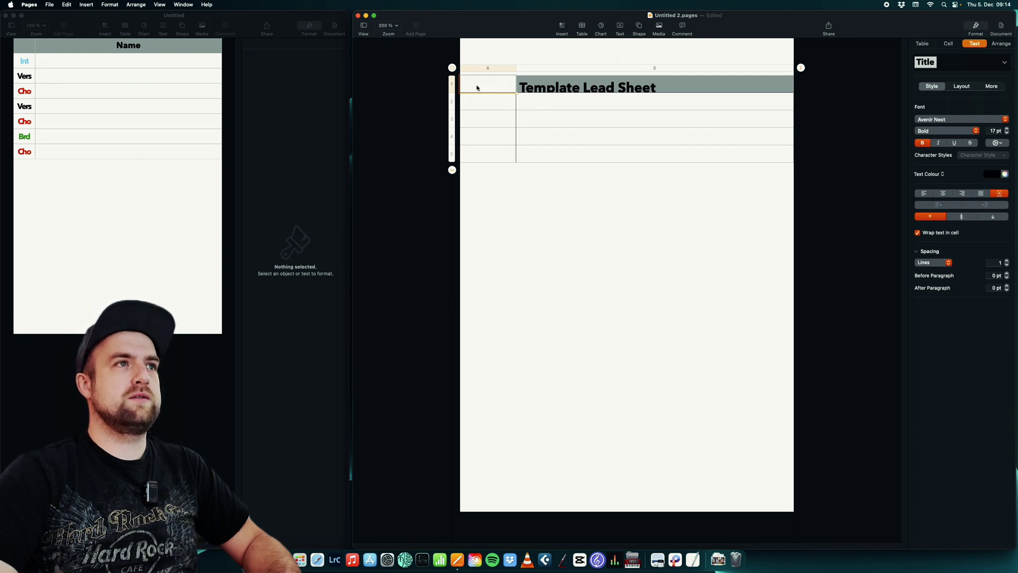
pyautogui.click(930, 44)
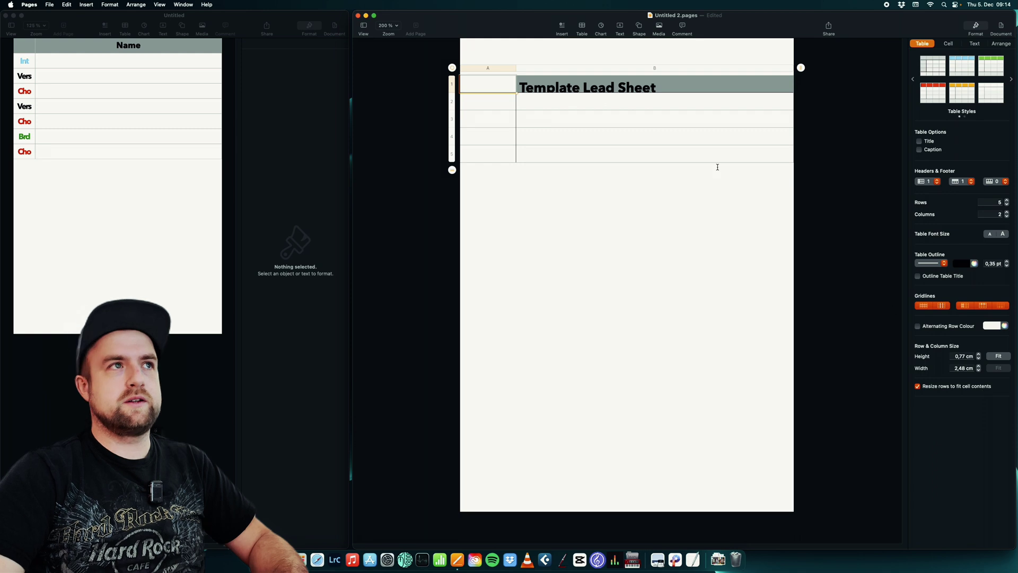
pyautogui.click(535, 89)
pyautogui.click(490, 88)
pyautogui.click(973, 43)
pyautogui.click(952, 68)
pyautogui.click(934, 106)
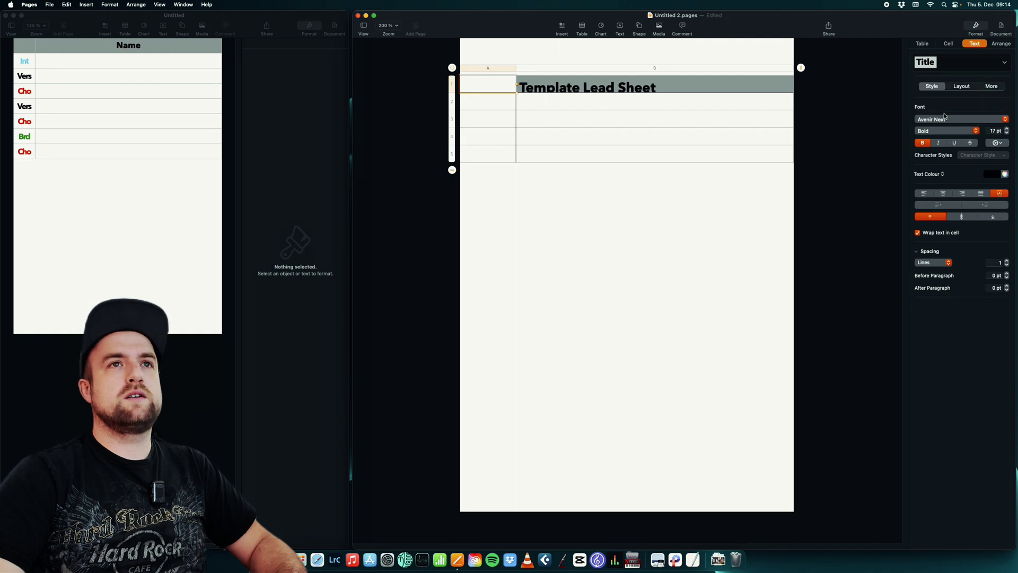
# Enter the test letter "a" in the column A header cell and check its paragraph style
pyautogui.click(484, 89)
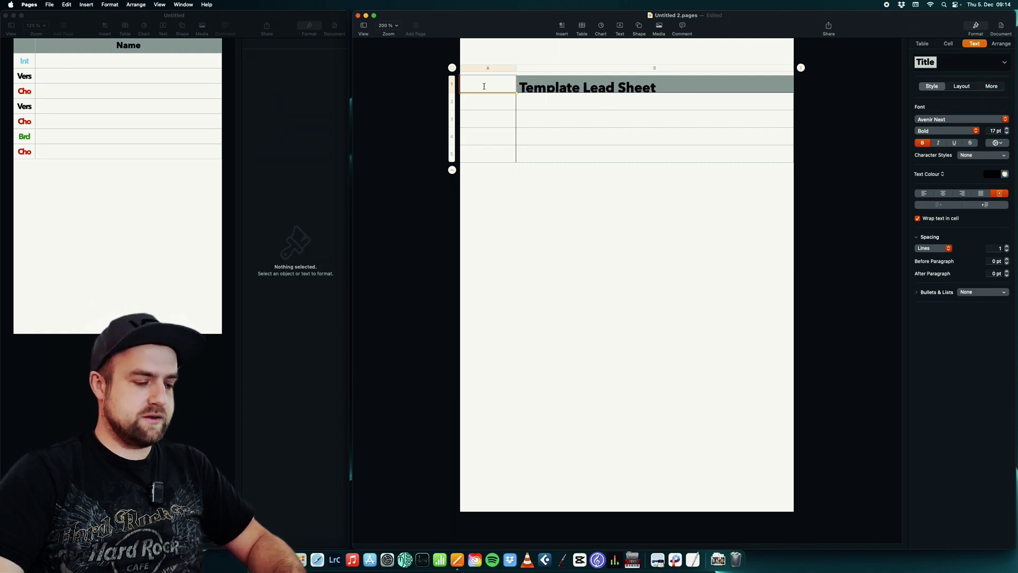
pyautogui.write('a')
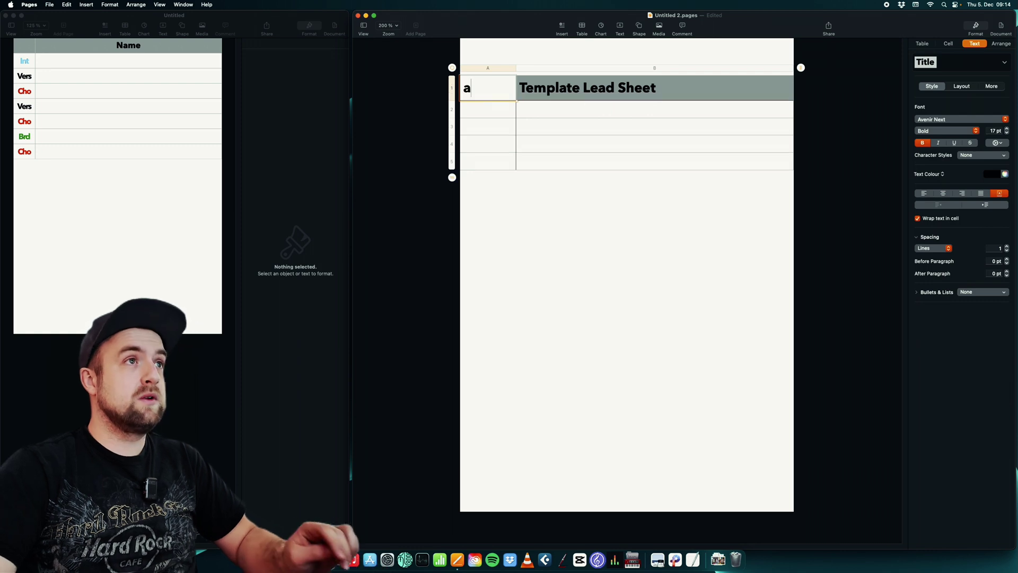
pyautogui.click(543, 109)
pyautogui.click(496, 86)
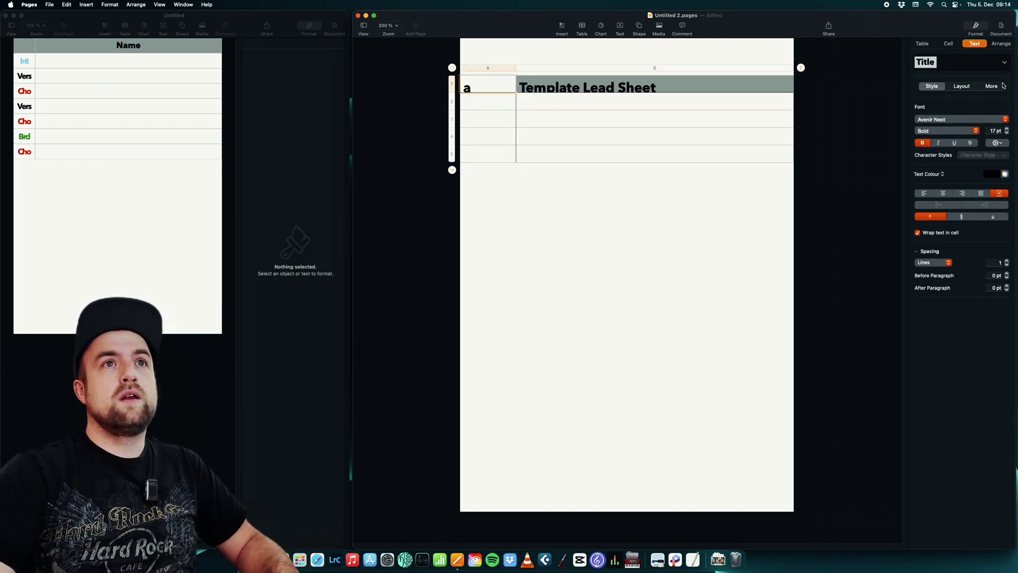
pyautogui.click(943, 62)
pyautogui.click(929, 109)
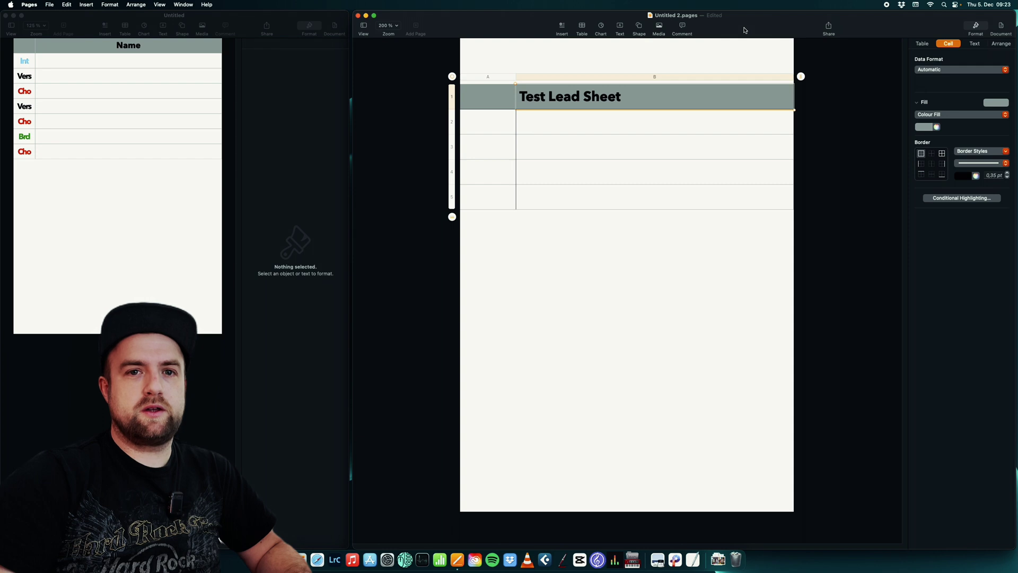
# Review the "Test Lead Sheet" header cell's fill, row and column size settings, and text style
pyautogui.doubleClick(644, 101)
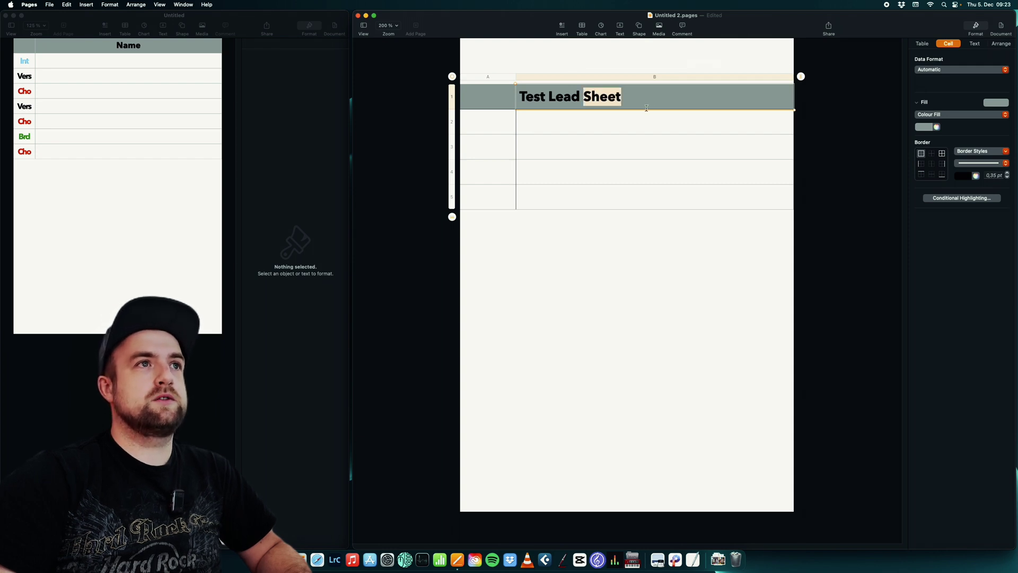
pyautogui.click(641, 120)
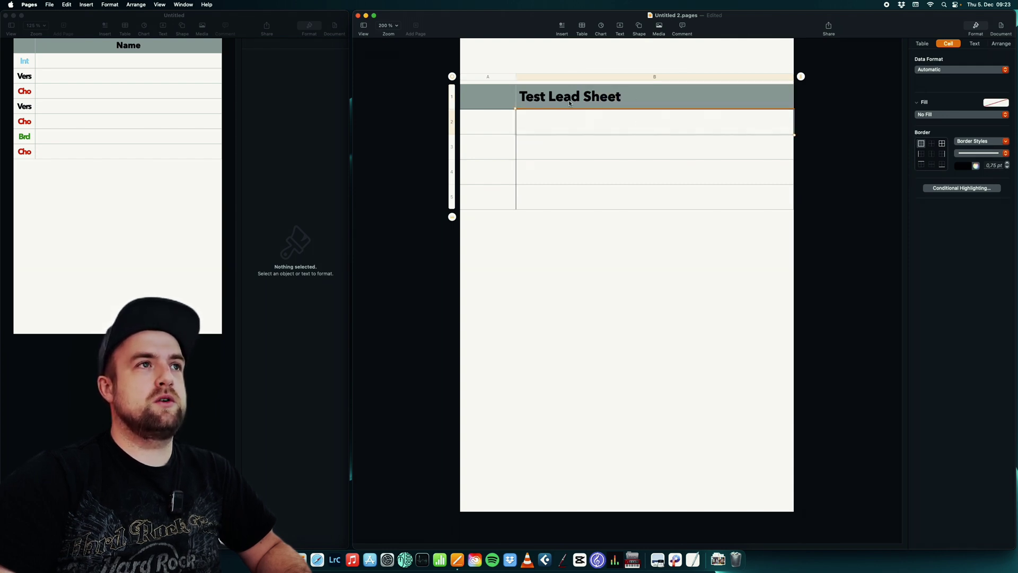
pyautogui.click(641, 95)
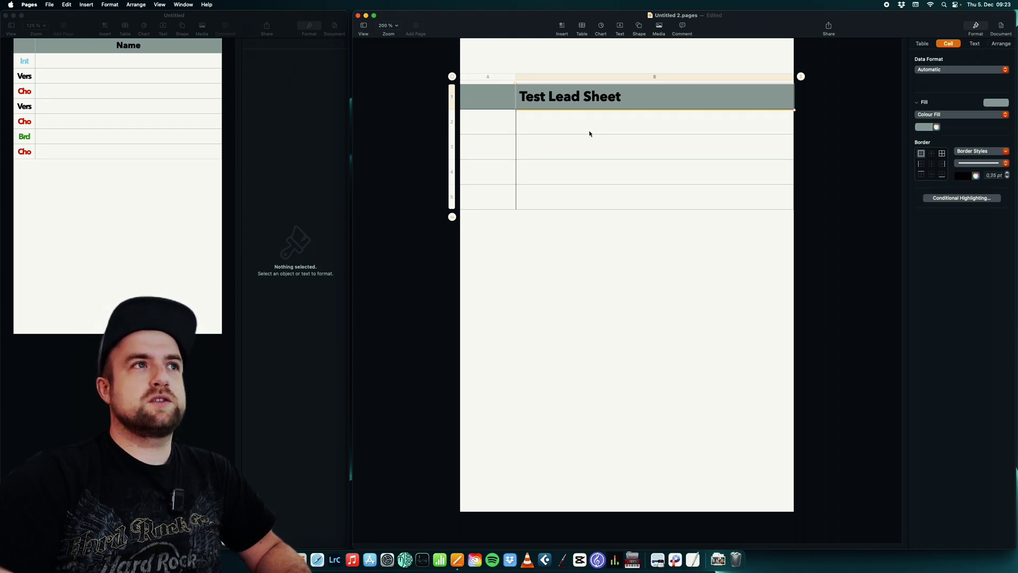
pyautogui.click(921, 44)
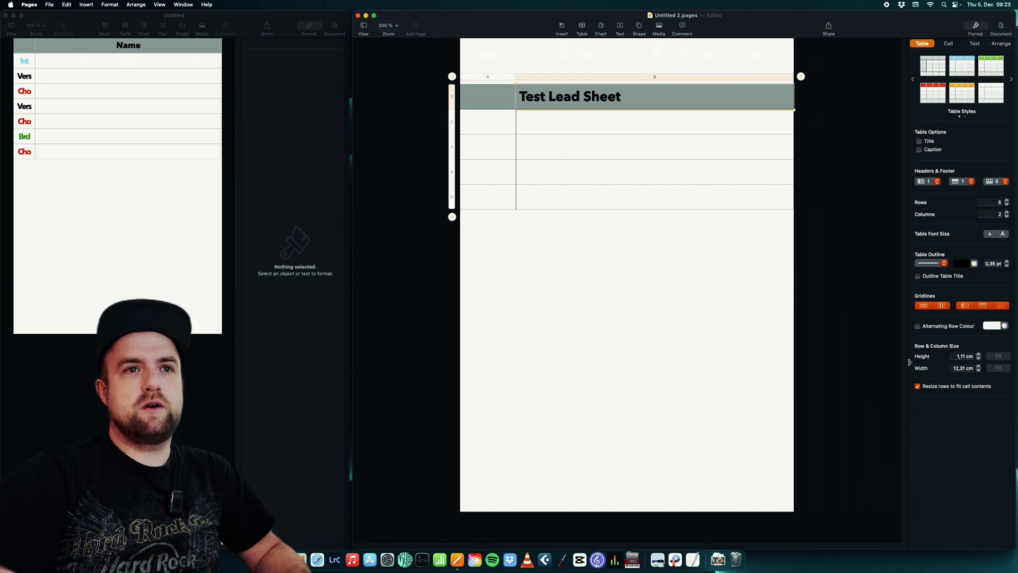
pyautogui.moveTo(494, 96); pyautogui.dragTo(498, 197)
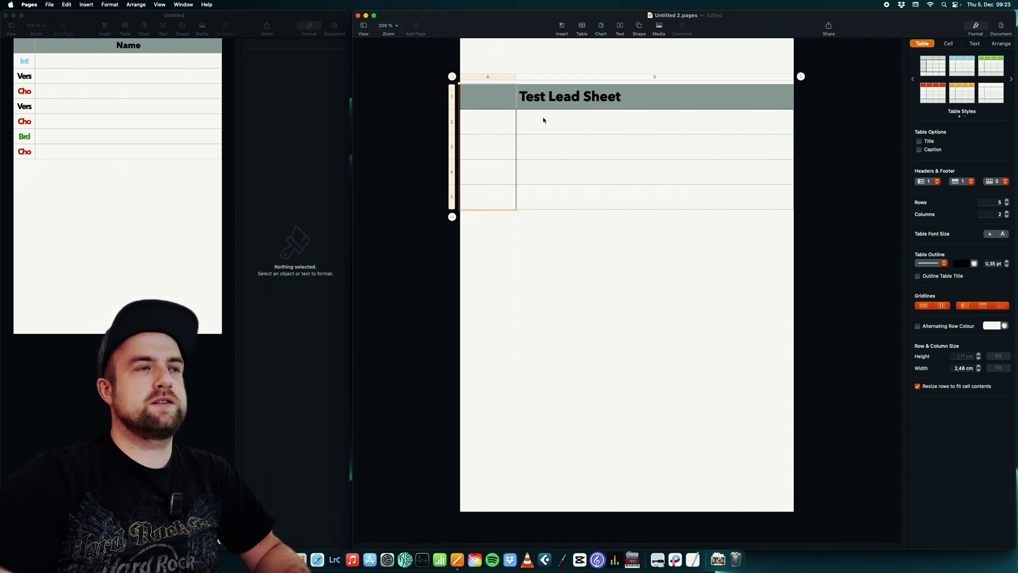
pyautogui.click(560, 122)
pyautogui.click(619, 101)
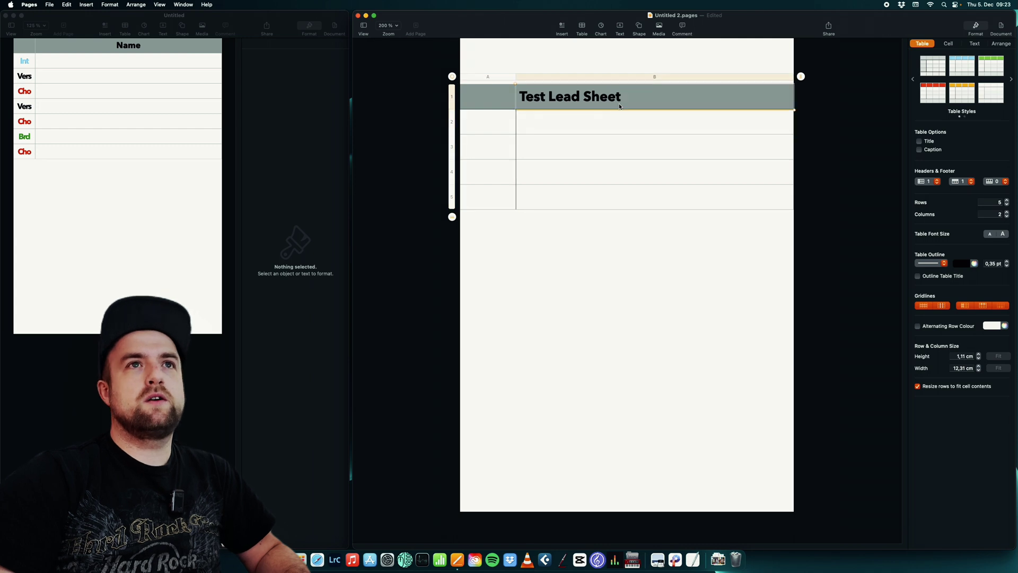
pyautogui.click(973, 44)
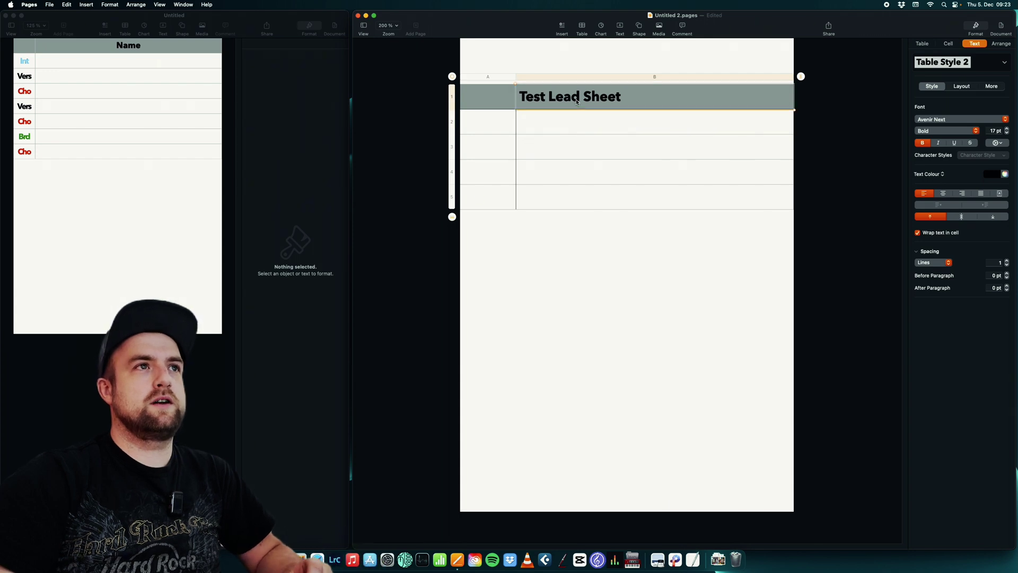
pyautogui.click(598, 124)
pyautogui.click(607, 98)
# Open the header cell's current paragraph style for renaming and confirm the name "Table Style 2"
pyautogui.click(955, 62)
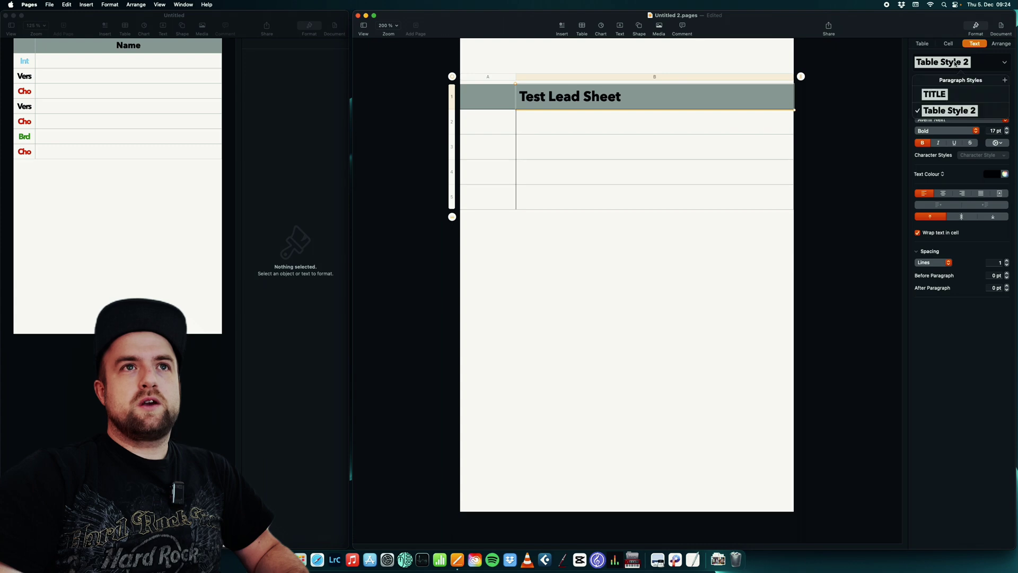
pyautogui.click(1006, 112)
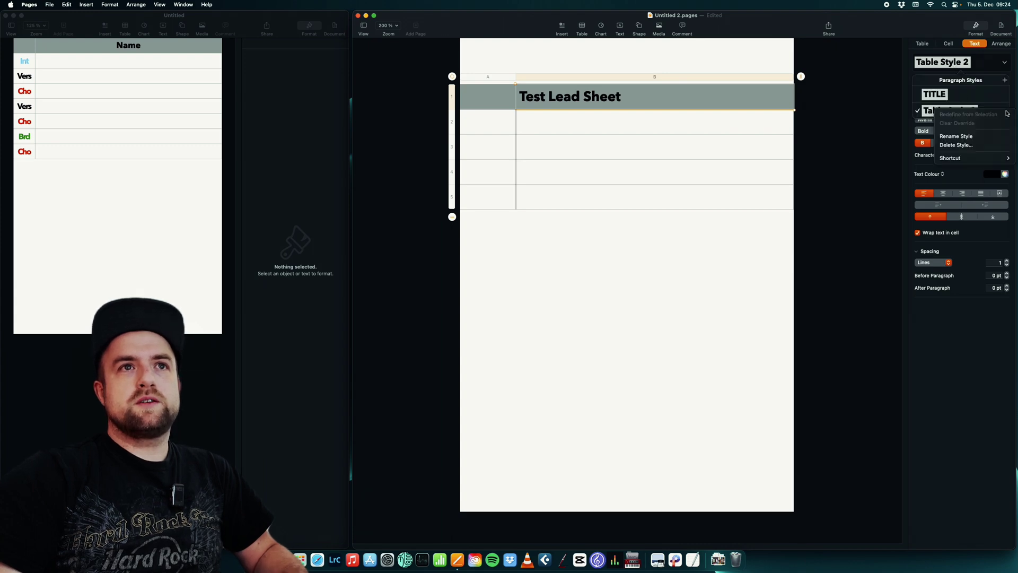
pyautogui.click(978, 140)
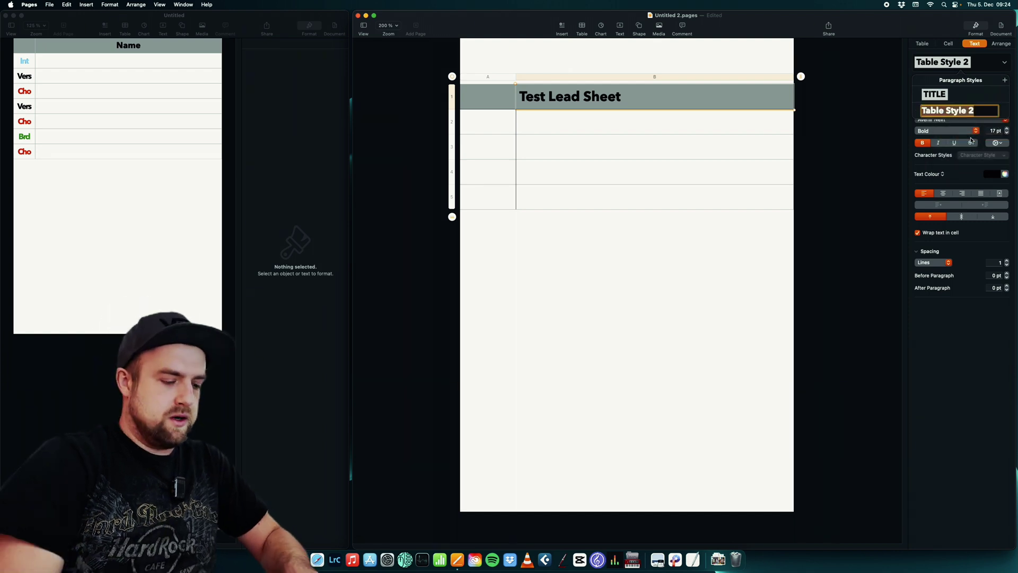
pyautogui.write('Table Style 2')
pyautogui.press('Return')
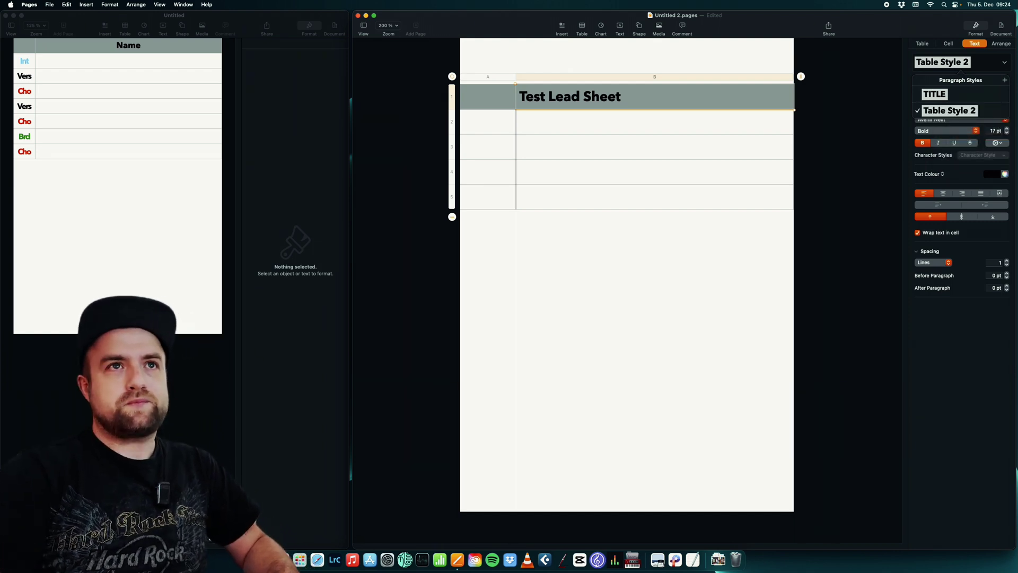
pyautogui.click(1004, 114)
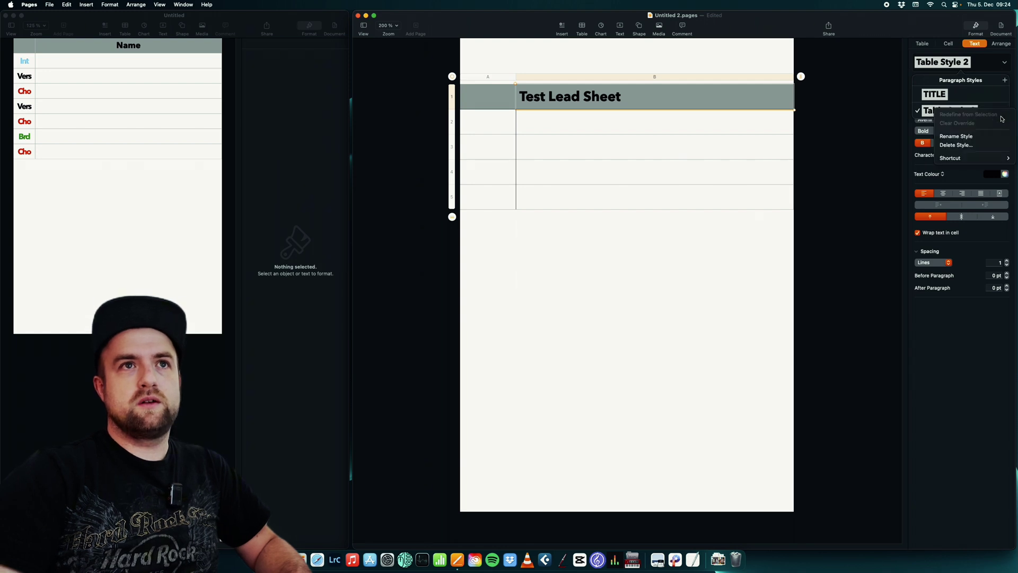
pyautogui.click(974, 137)
pyautogui.write('Title')
pyautogui.press('Escape')
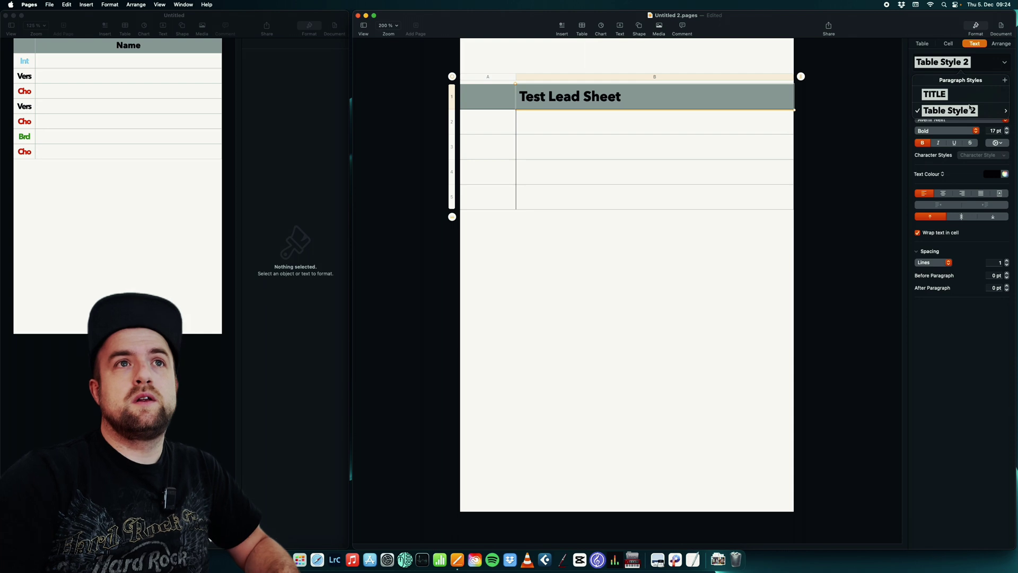
pyautogui.click(882, 113)
pyautogui.click(682, 106)
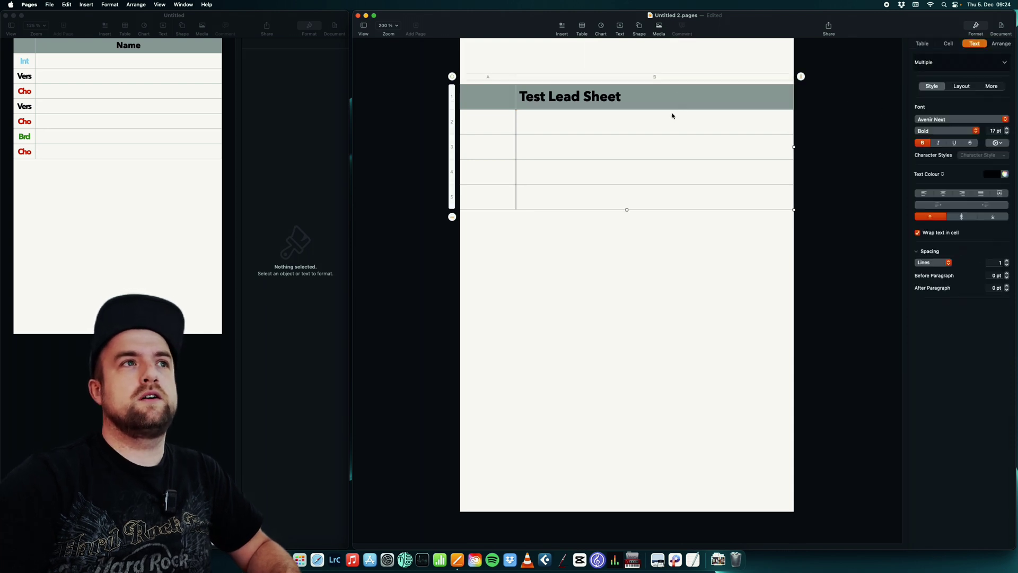
# Delete the "TITLE" paragraph style and rename "Table Style 2" as "Title"
pyautogui.click(974, 65)
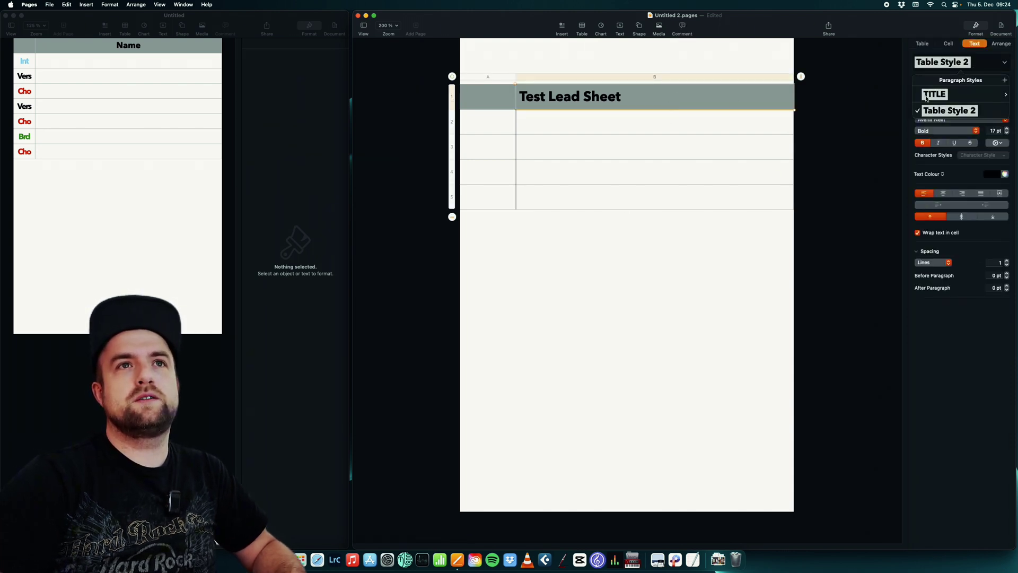
pyautogui.click(1006, 95)
pyautogui.click(975, 128)
pyautogui.click(1006, 95)
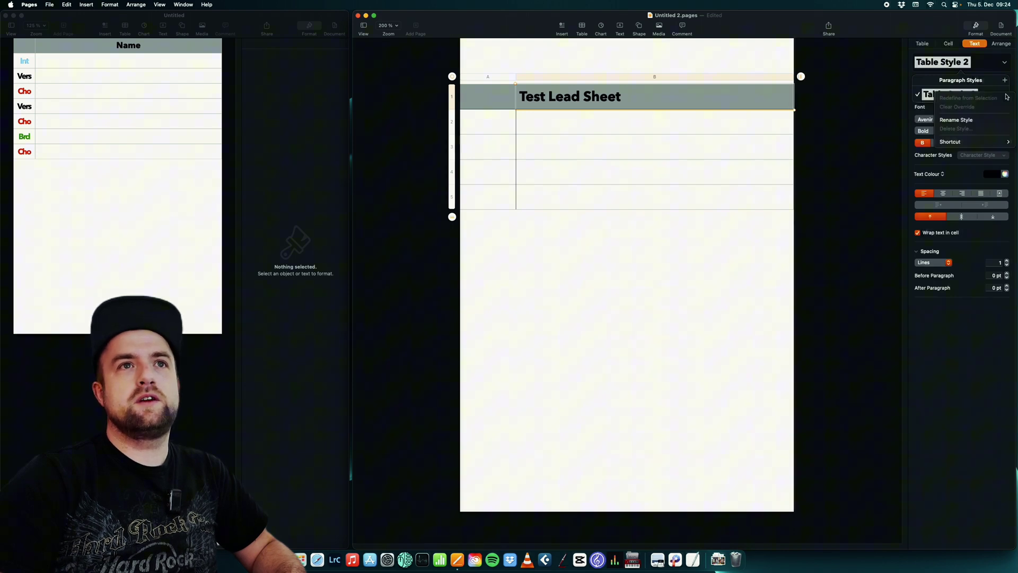
pyautogui.click(982, 120)
pyautogui.write('Title')
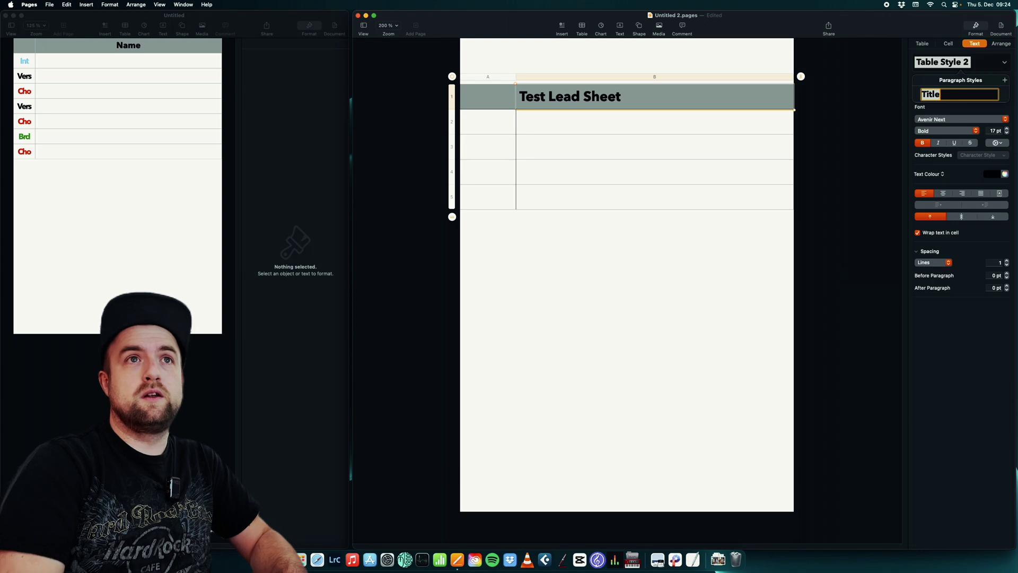
pyautogui.press('Return')
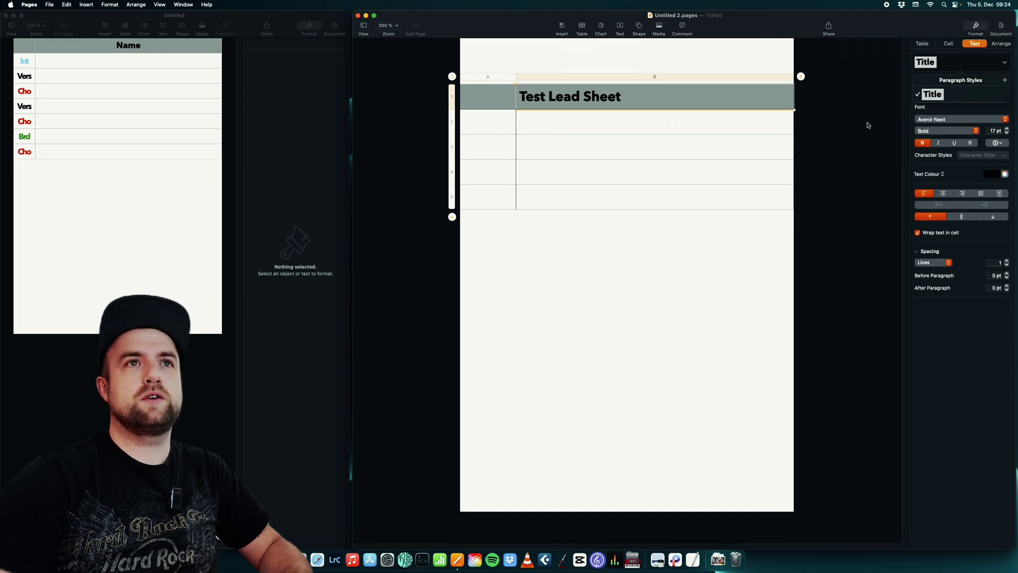
# Copy the "Test Lead Sheet" header cell into the column B cell directly below it and set that cell to No Fill
pyautogui.click(666, 127)
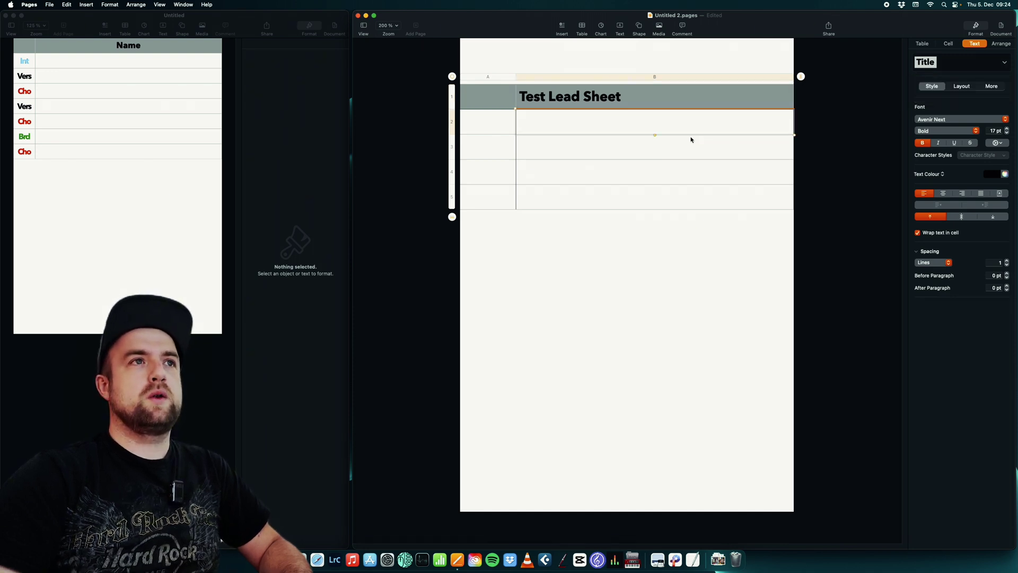
pyautogui.click(612, 98)
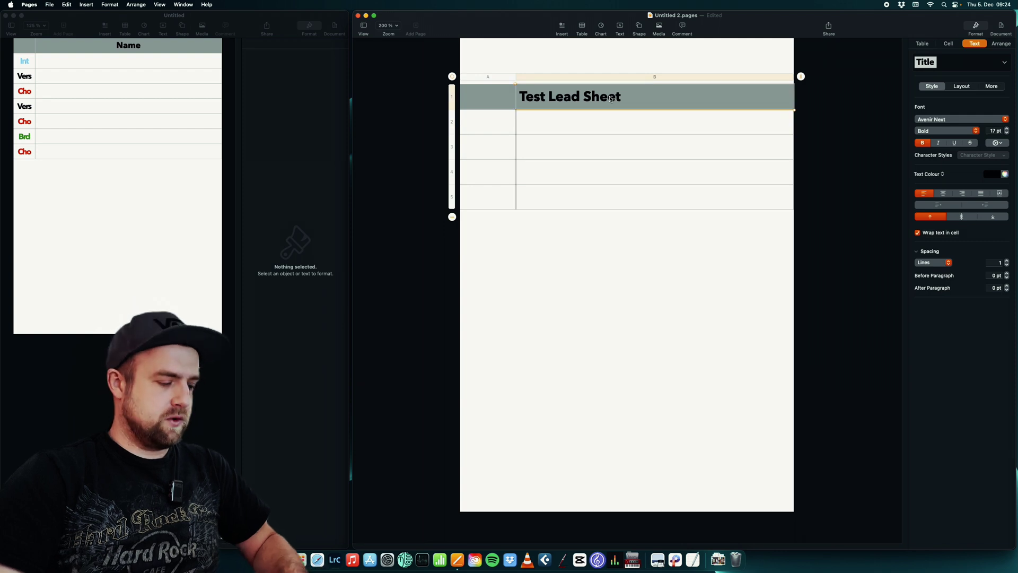
pyautogui.click(601, 119)
pyautogui.write('Test Lead Sheet')
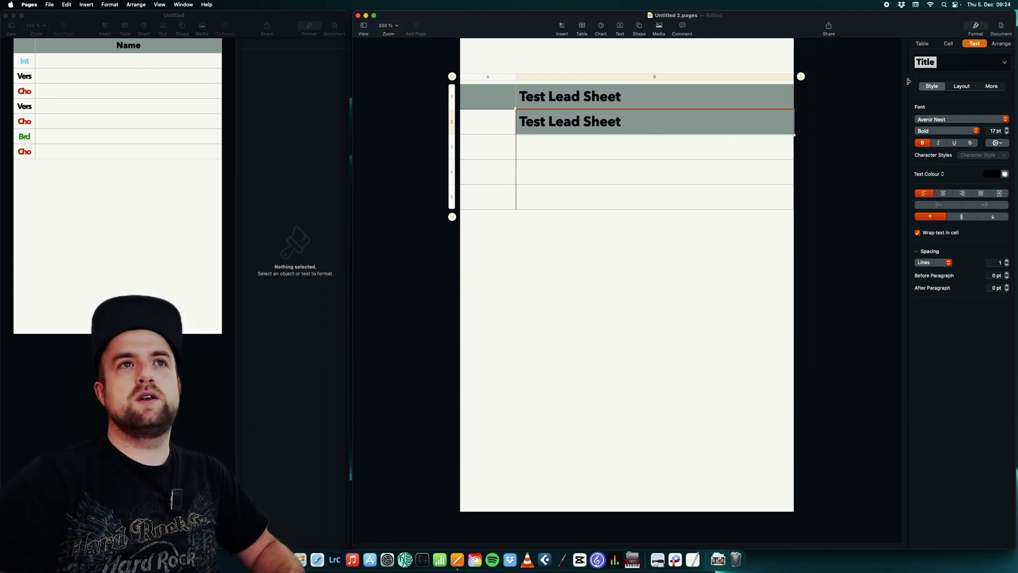
pyautogui.click(948, 43)
pyautogui.click(991, 103)
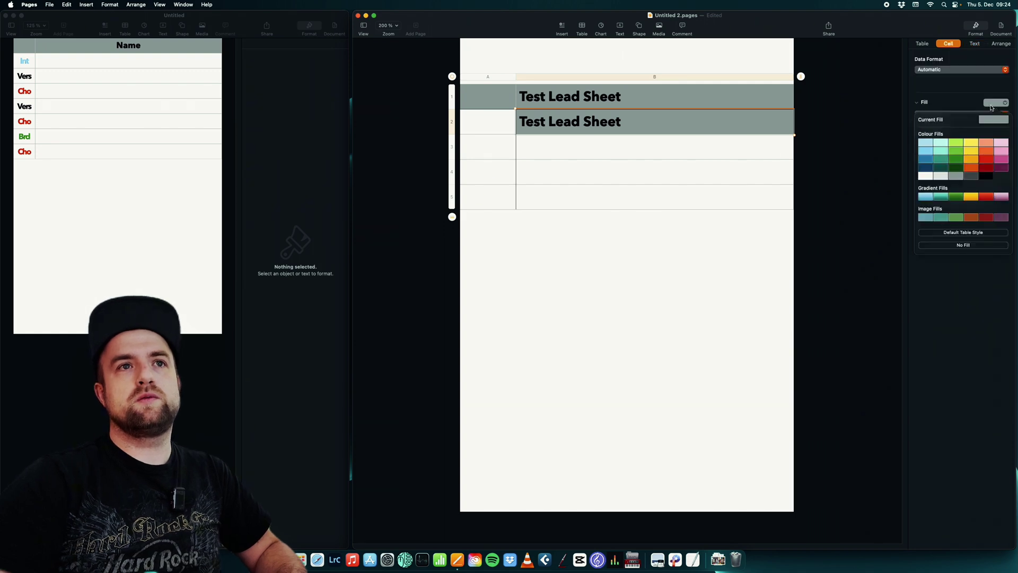
pyautogui.click(970, 246)
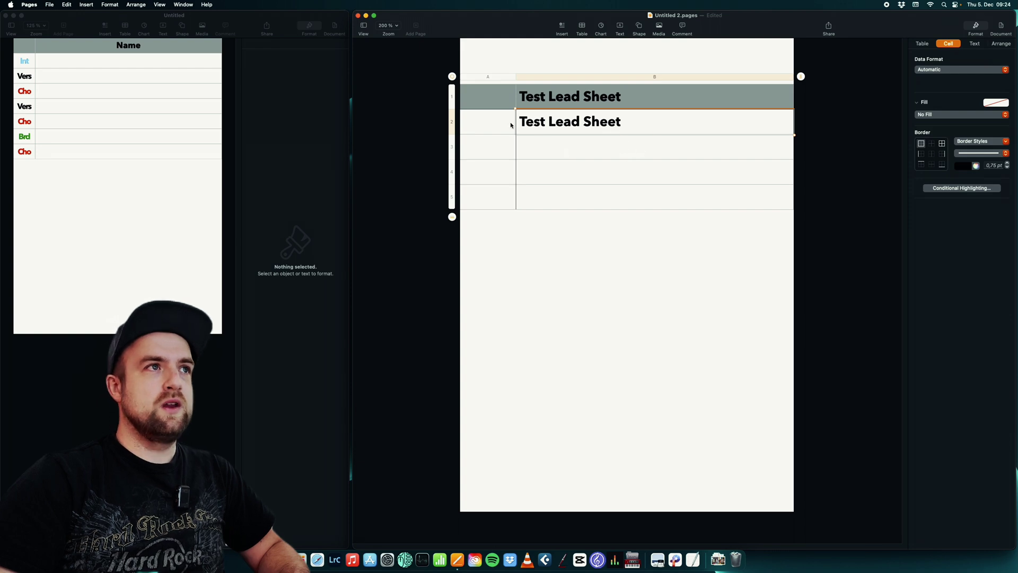
# Enter "Int" in the column A cell of row 2 and narrow column A to fit the label closely
pyautogui.click(495, 128)
pyautogui.write('Int')
pyautogui.click(495, 147)
pyautogui.click(489, 132)
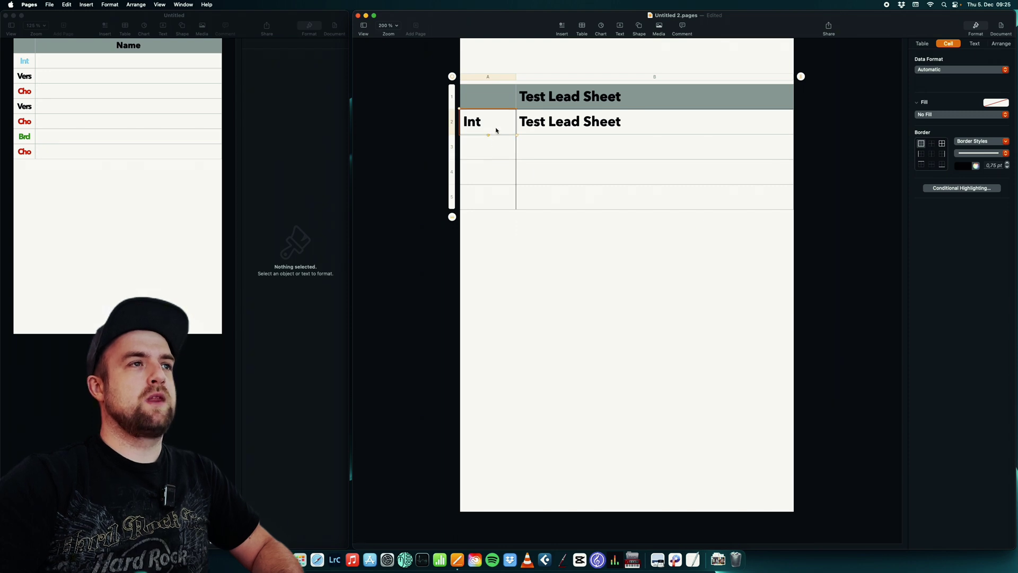
pyautogui.moveTo(516, 77); pyautogui.dragTo(492, 79)
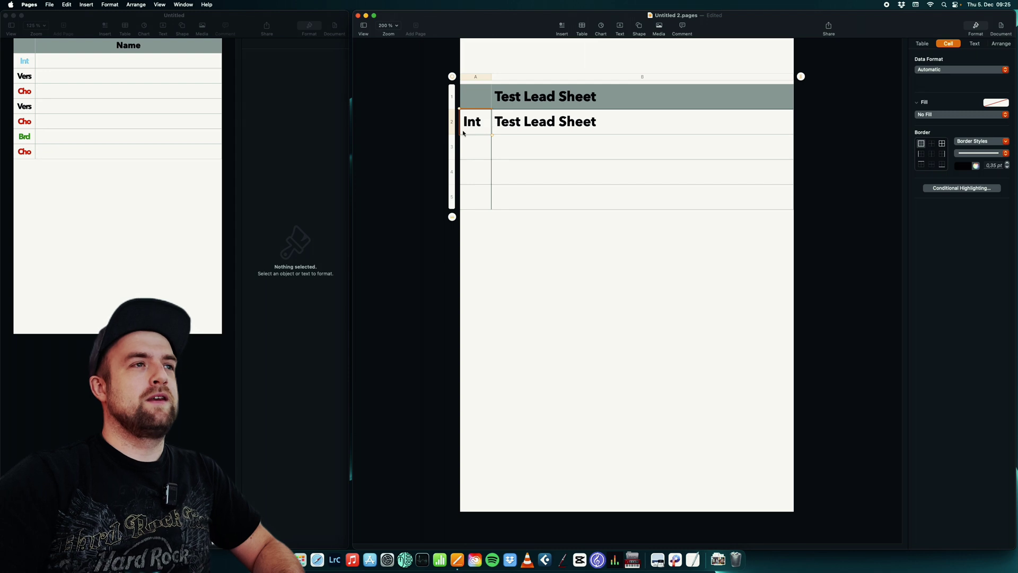
# Set the text colour of both row 2 cells, the column B text and the "Int" label, to light blue
pyautogui.click(494, 129)
pyautogui.moveTo(486, 126); pyautogui.dragTo(552, 130)
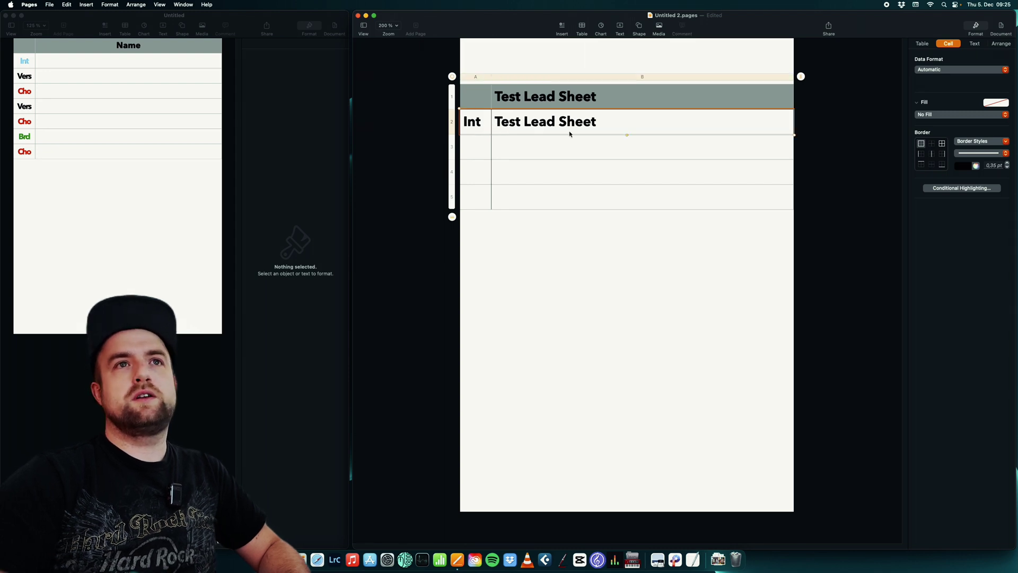
pyautogui.click(591, 127)
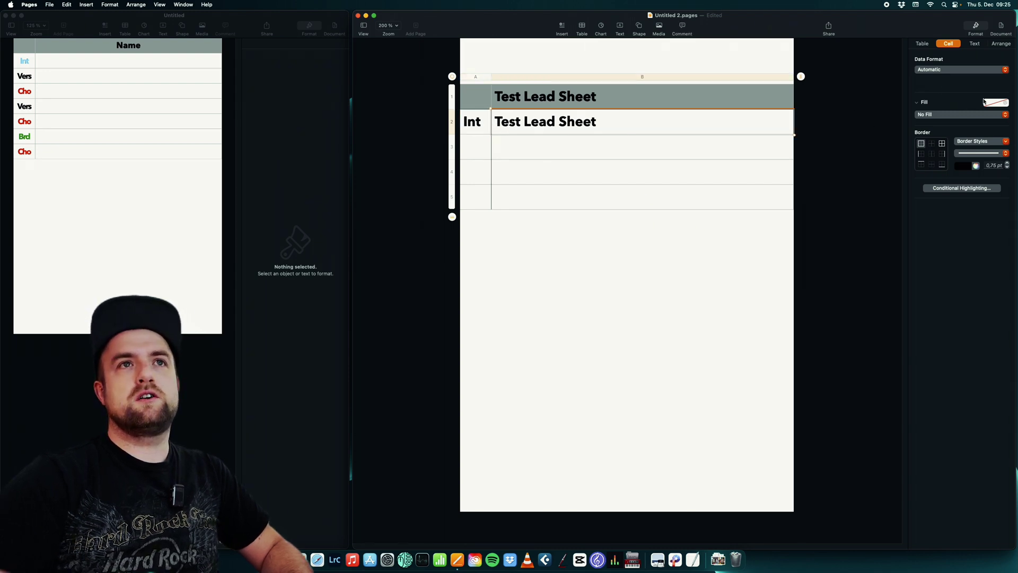
pyautogui.click(973, 43)
pyautogui.click(989, 174)
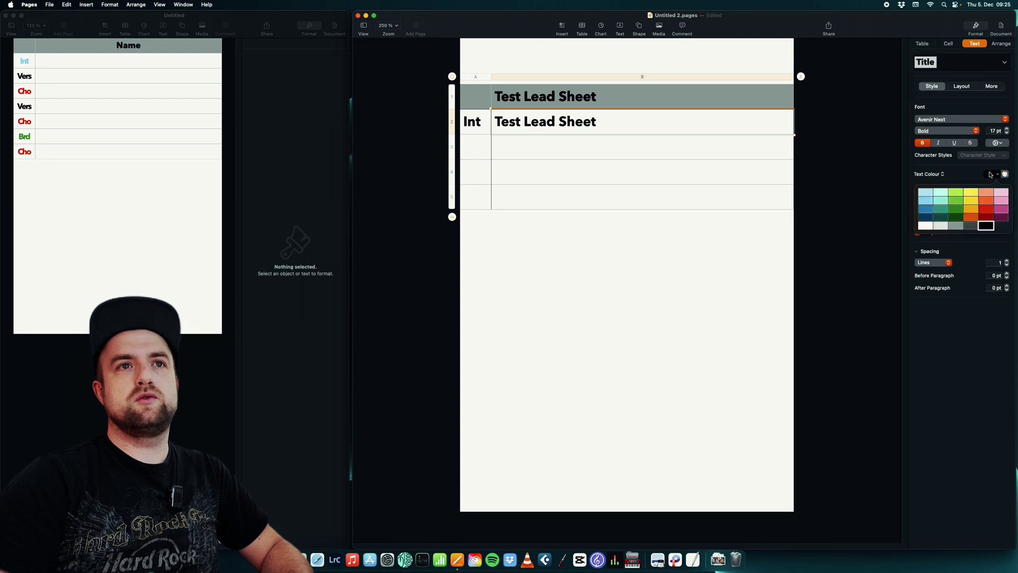
pyautogui.click(925, 198)
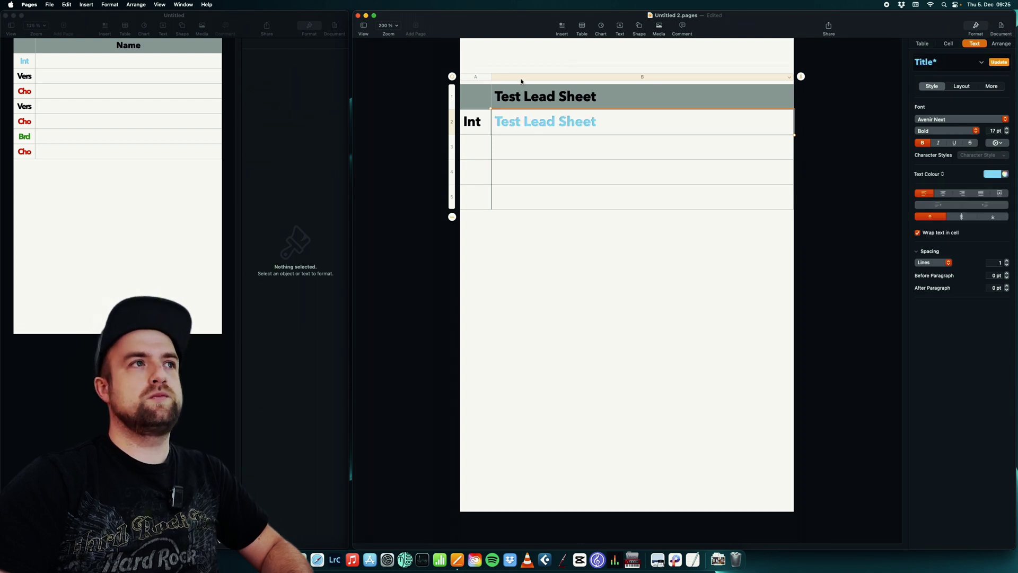
pyautogui.click(486, 118)
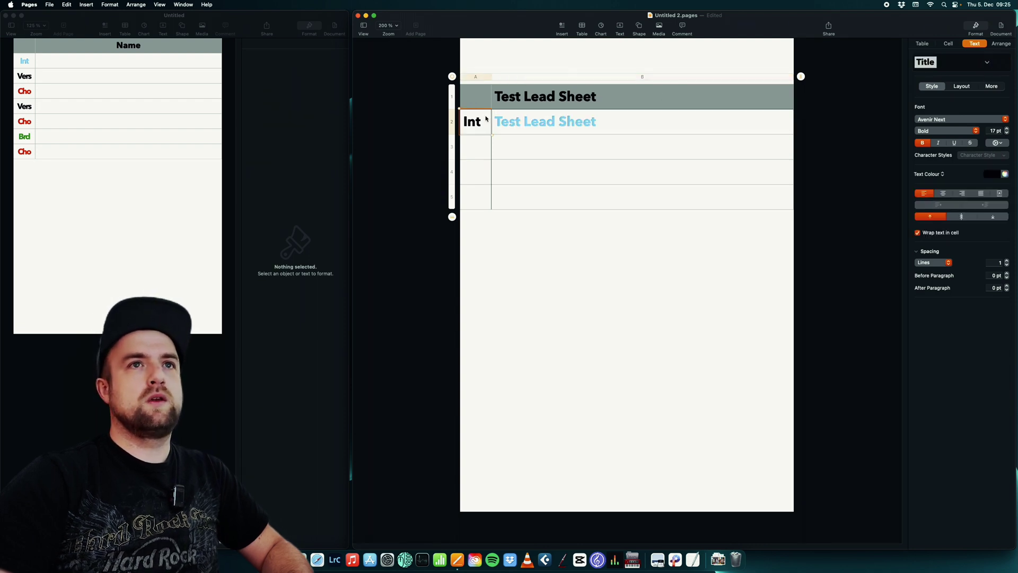
pyautogui.click(994, 174)
pyautogui.click(925, 201)
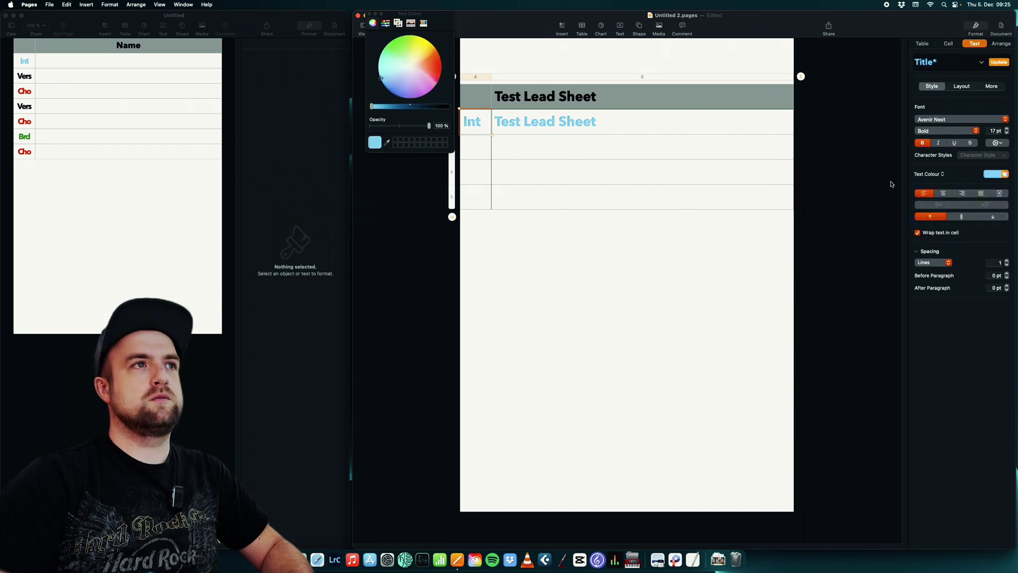
# Replace the text in the column B cell of row 2 with five bar lines separated by spaces
pyautogui.click(531, 140)
pyautogui.click(532, 125)
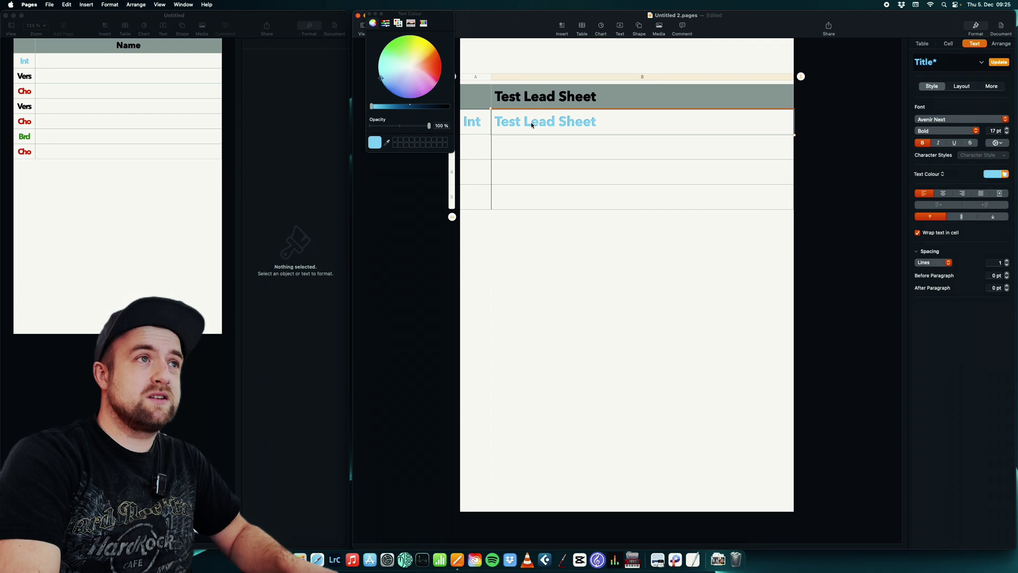
pyautogui.press('BackSpace')
pyautogui.write('|||||')
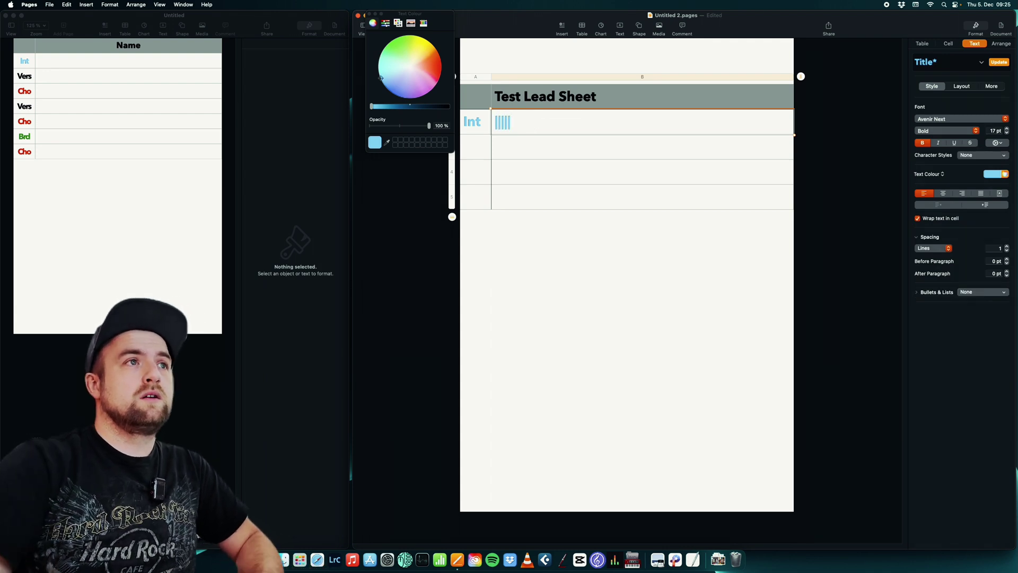
pyautogui.press('Right')
pyautogui.press('Right')
pyautogui.press('Right')
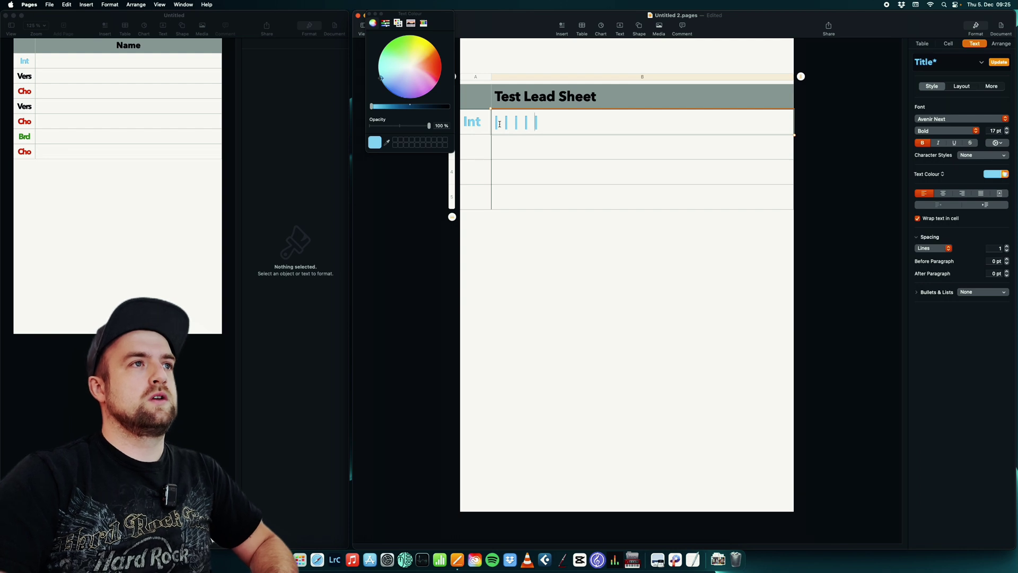
# Insert the chords D, G, A and D between the bar lines in row 2
pyautogui.moveTo(535, 122); pyautogui.dragTo(495, 123)
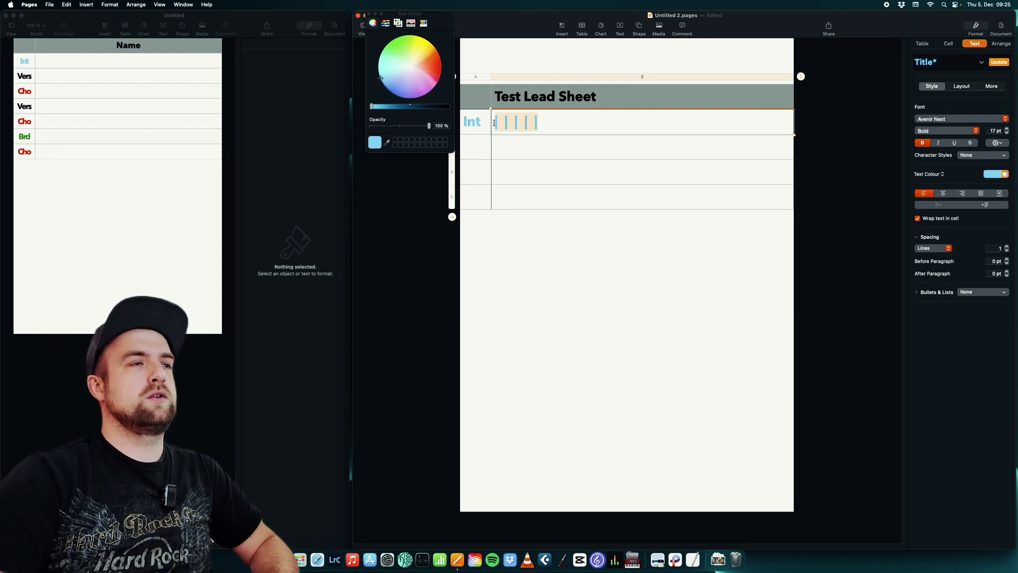
pyautogui.click(501, 122)
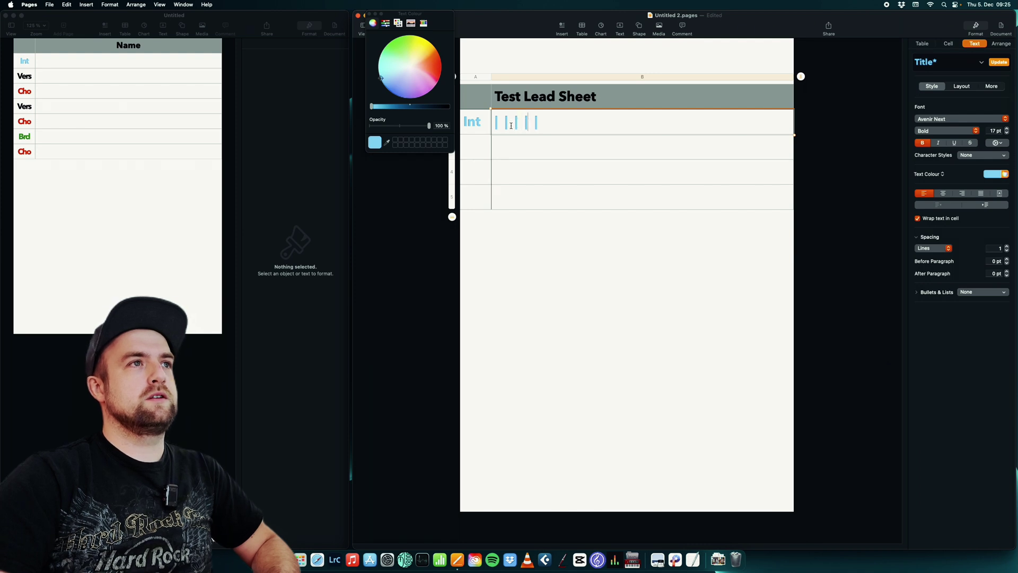
pyautogui.write('D')
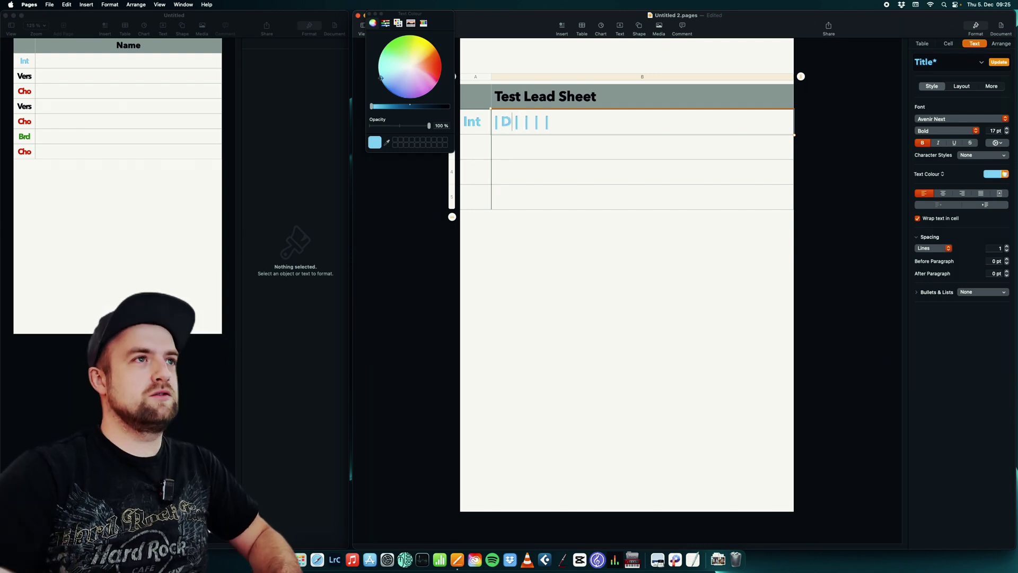
pyautogui.click(522, 123)
pyautogui.write('G')
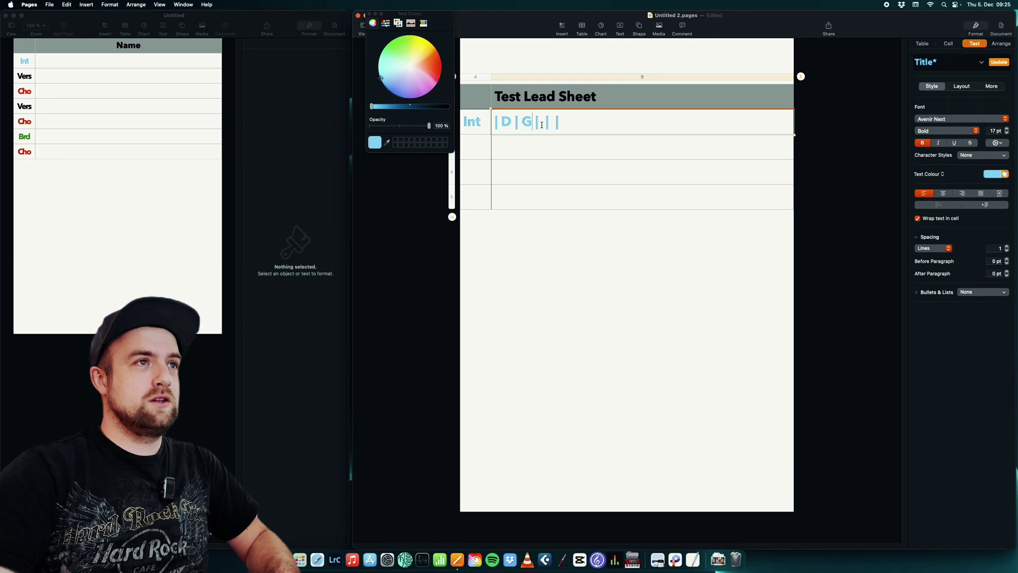
pyautogui.click(542, 123)
pyautogui.write('A')
pyautogui.click(561, 125)
pyautogui.write('D')
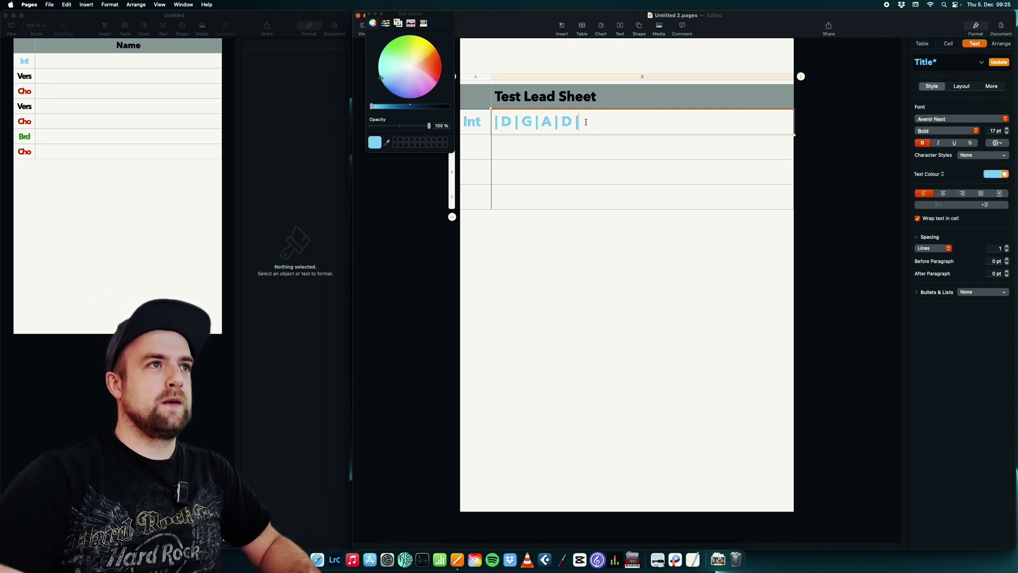
# Create a new paragraph style named "Intro" from the light blue chord cell in row 2
pyautogui.click(571, 131)
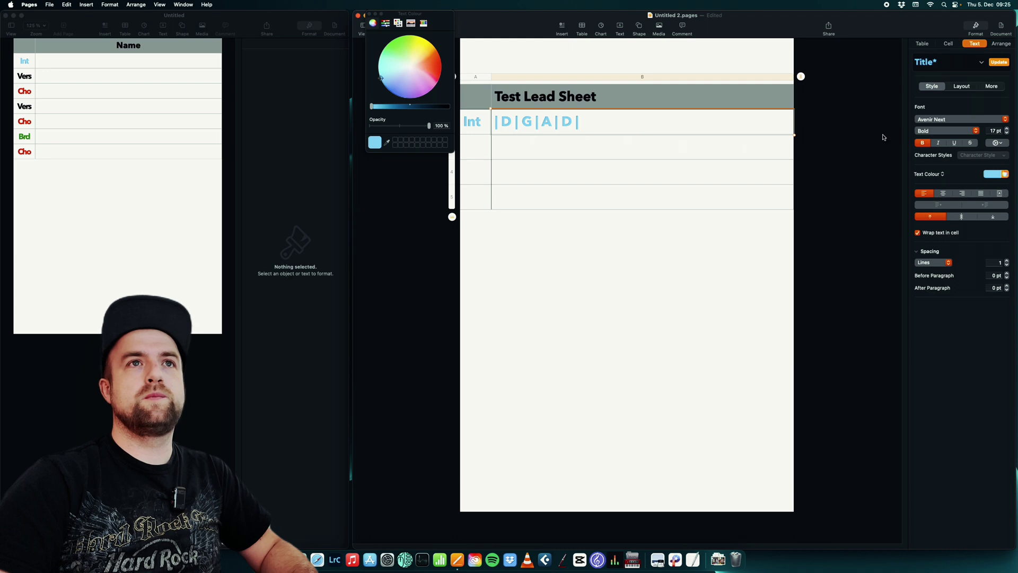
pyautogui.click(948, 64)
pyautogui.click(994, 80)
pyautogui.write('Intro')
pyautogui.press('Return')
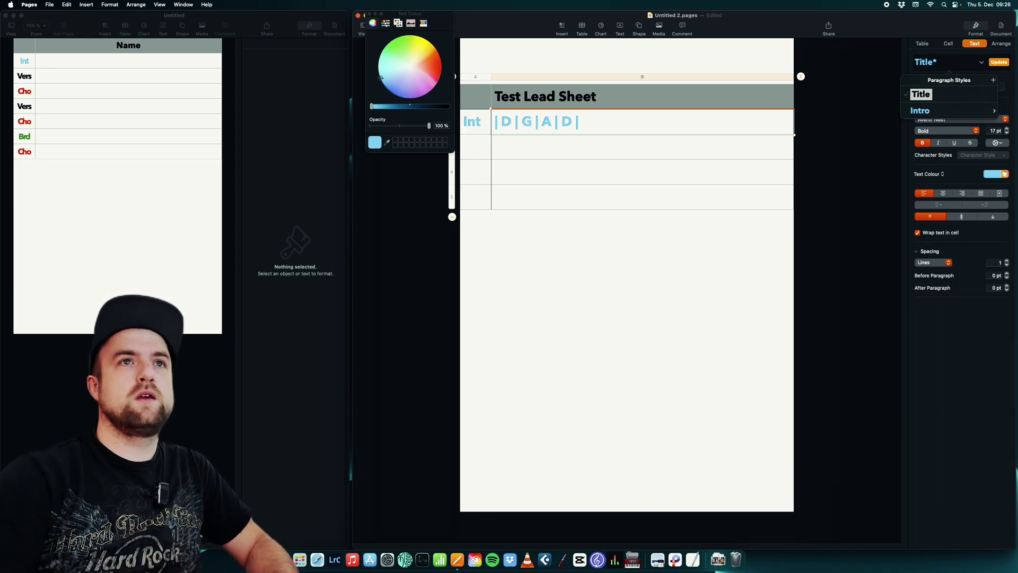
pyautogui.click(884, 102)
pyautogui.click(648, 127)
pyautogui.click(647, 127)
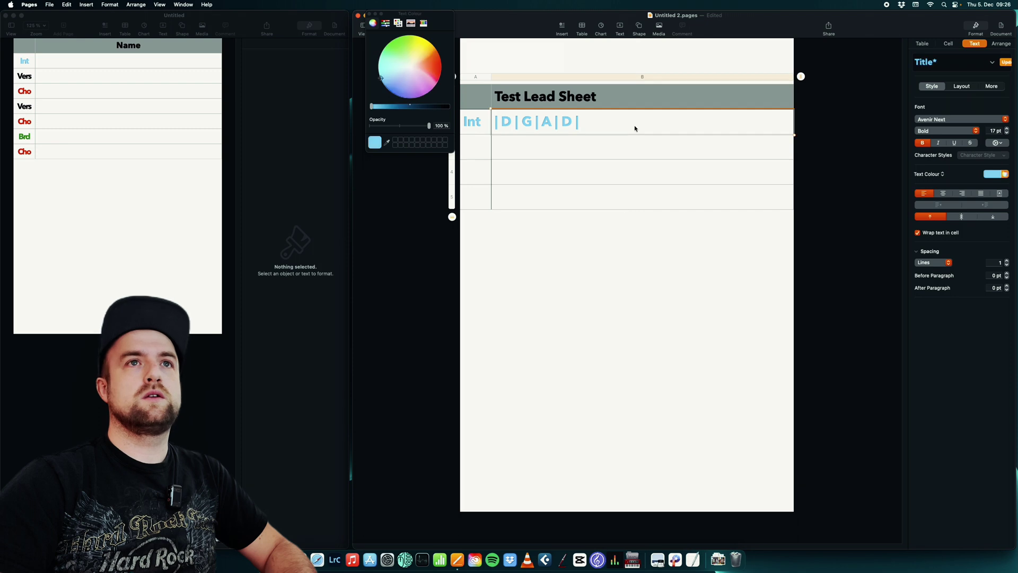
# Apply the "Intro" paragraph style to the chord cell and the "Int" label cell in row 2
pyautogui.click(942, 65)
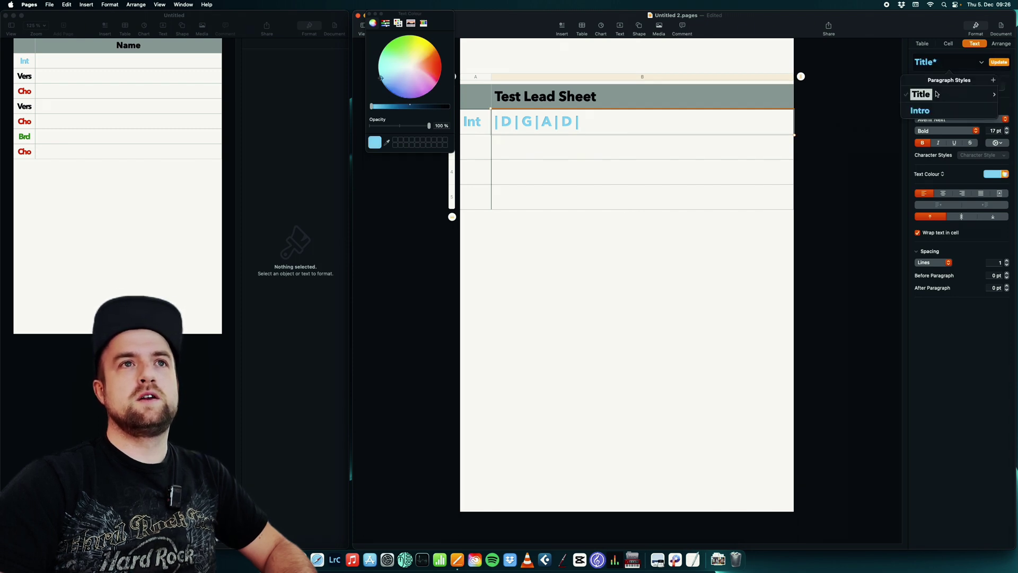
pyautogui.click(923, 117)
pyautogui.click(474, 126)
pyautogui.click(974, 66)
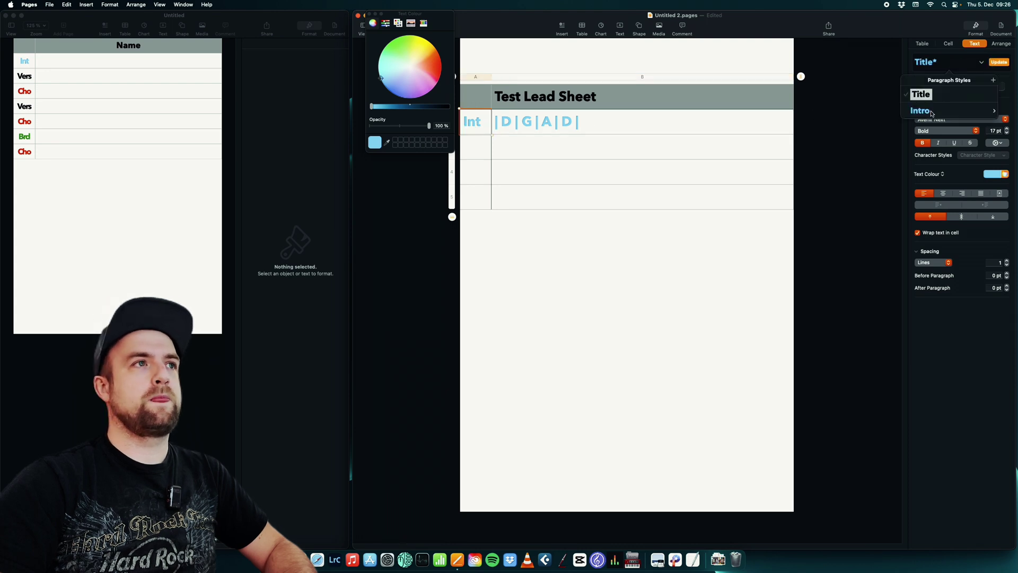
pyautogui.click(932, 112)
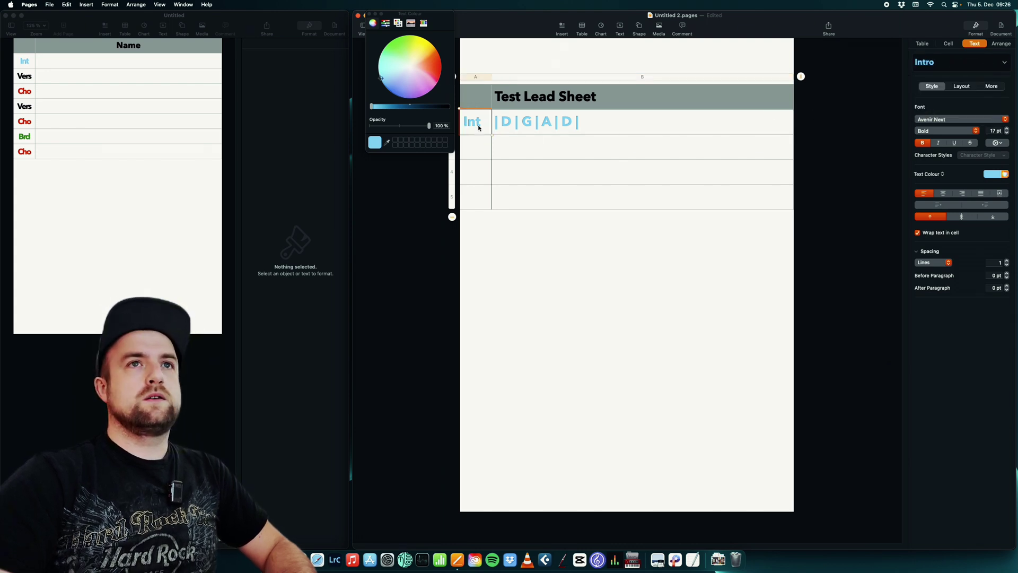
pyautogui.click(591, 124)
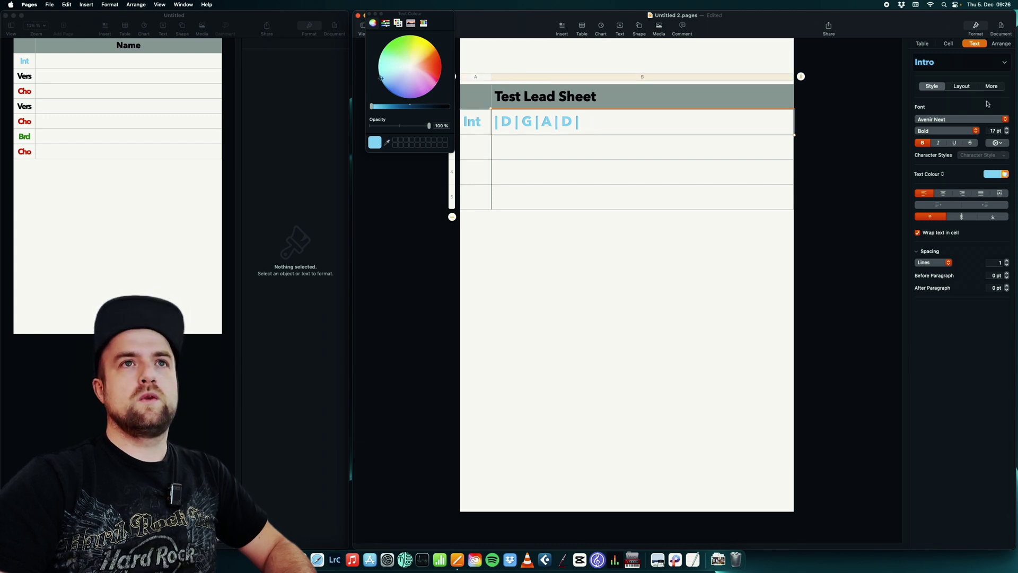
# Remove the chord letters from the row 3 "Vers" chord cell, leaving only the five bar lines
pyautogui.click(980, 64)
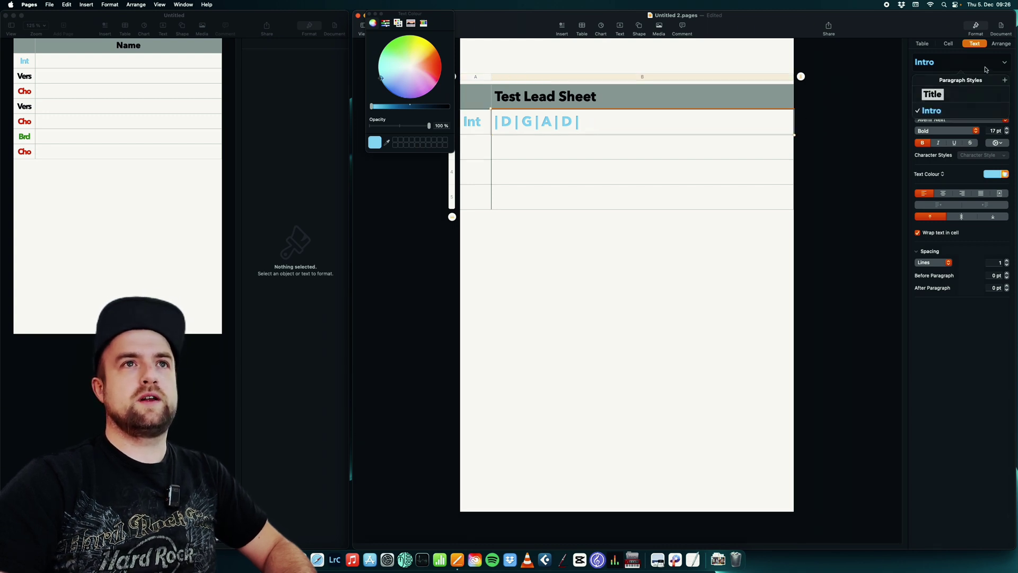
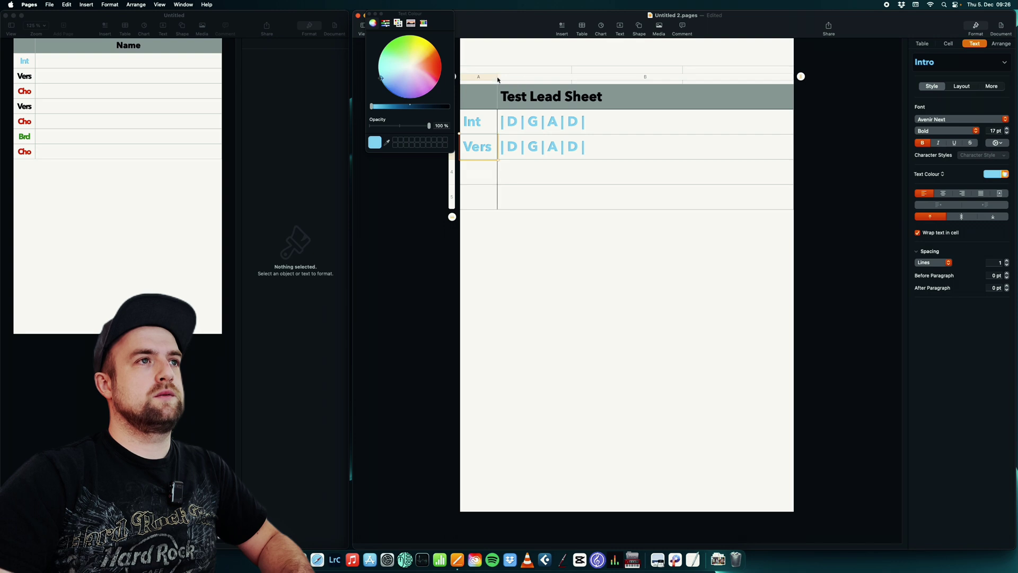
pyautogui.click(542, 147)
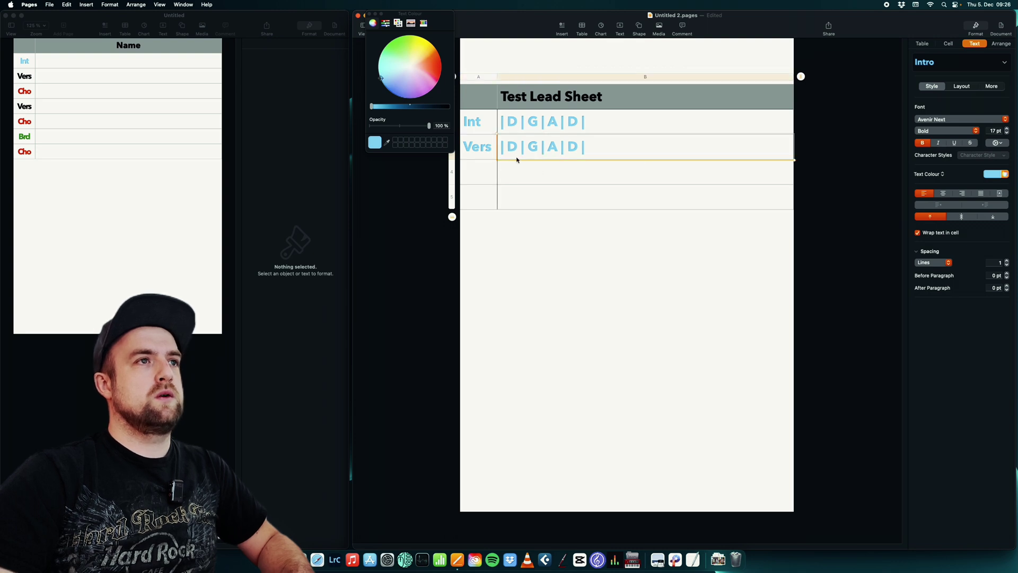
pyautogui.click(589, 150)
pyautogui.doubleClick(573, 147)
pyautogui.press('BackSpace')
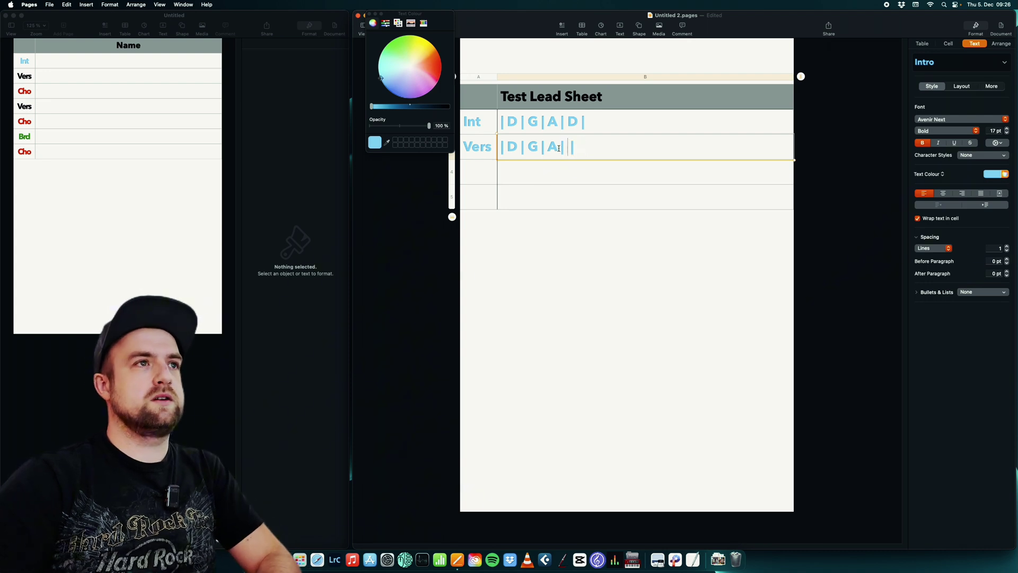
pyautogui.press('BackSpace')
pyautogui.press('Left')
pyautogui.press('BackSpace')
pyautogui.press('Left')
pyautogui.press('BackSpace')
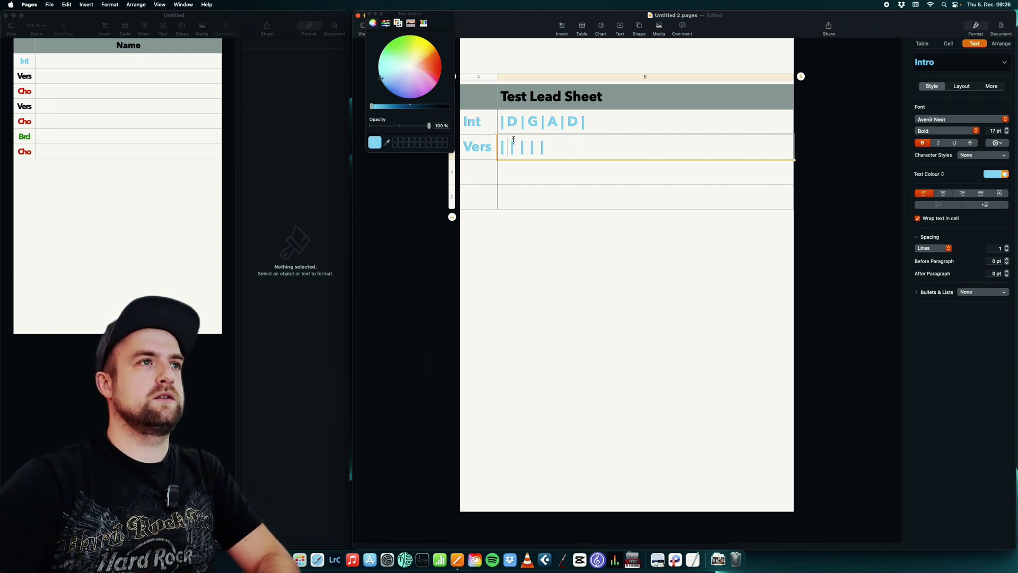
# Remove the chord letters from the row 2 "Int" chord cell, leaving only the five bar lines
pyautogui.click(519, 125)
pyautogui.doubleClick(517, 122)
pyautogui.press('BackSpace')
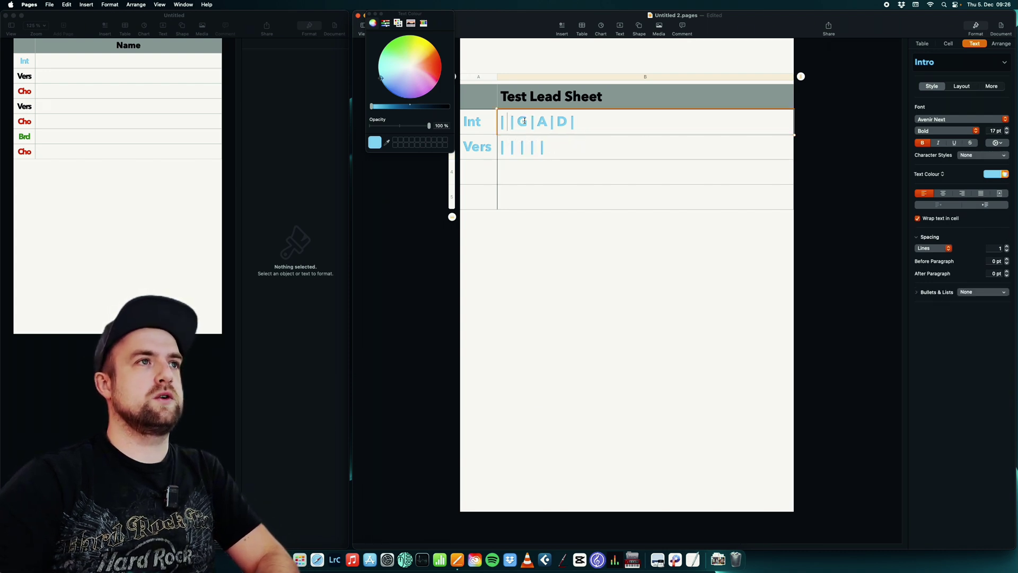
pyautogui.press('Delete')
pyautogui.press('Right')
pyautogui.press('Delete')
pyautogui.press('Right')
pyautogui.press('Delete')
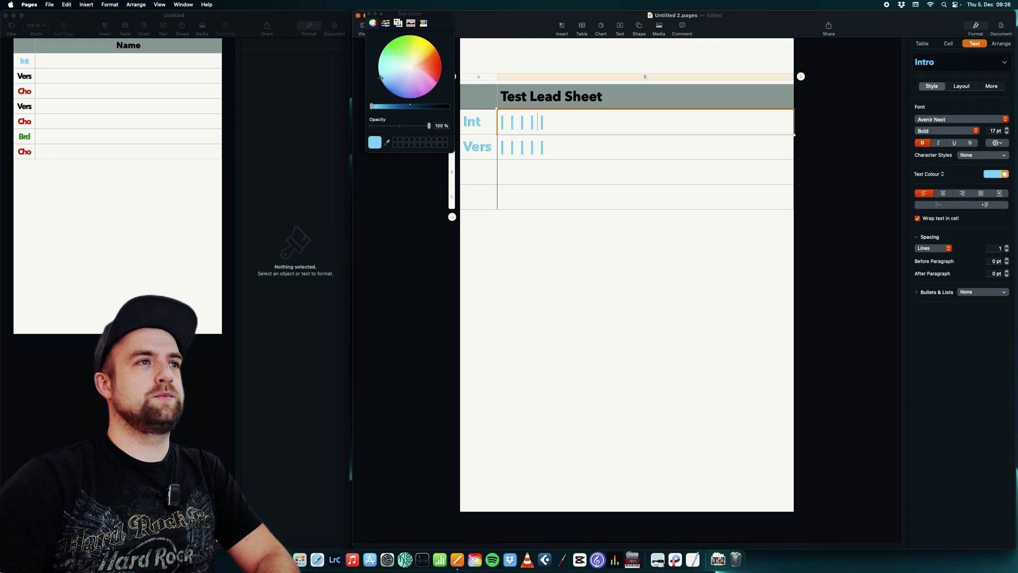
pyautogui.press('Escape')
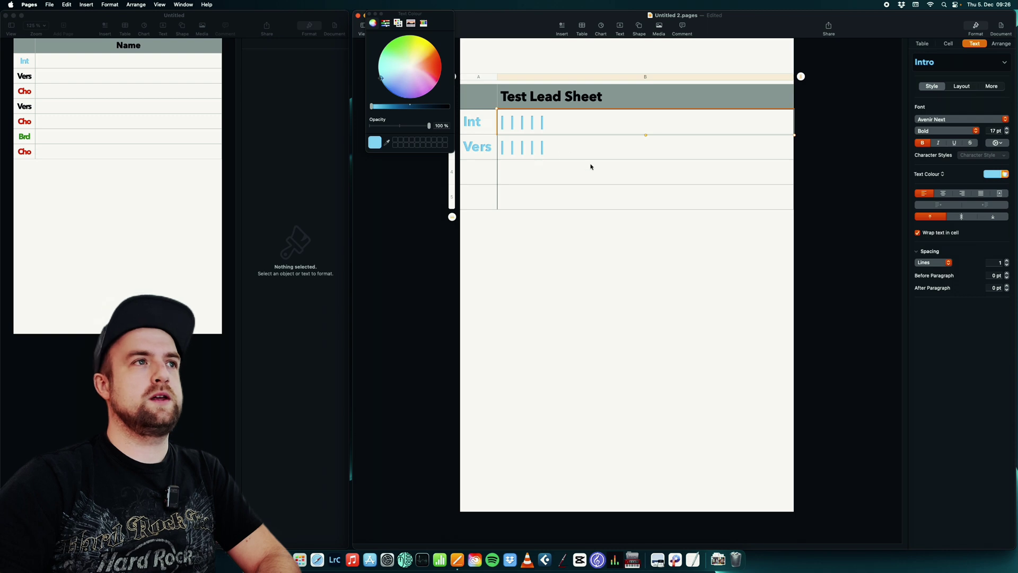
# Set the text colour of both cells in the "Vers" row to black
pyautogui.click(492, 150)
pyautogui.click(999, 174)
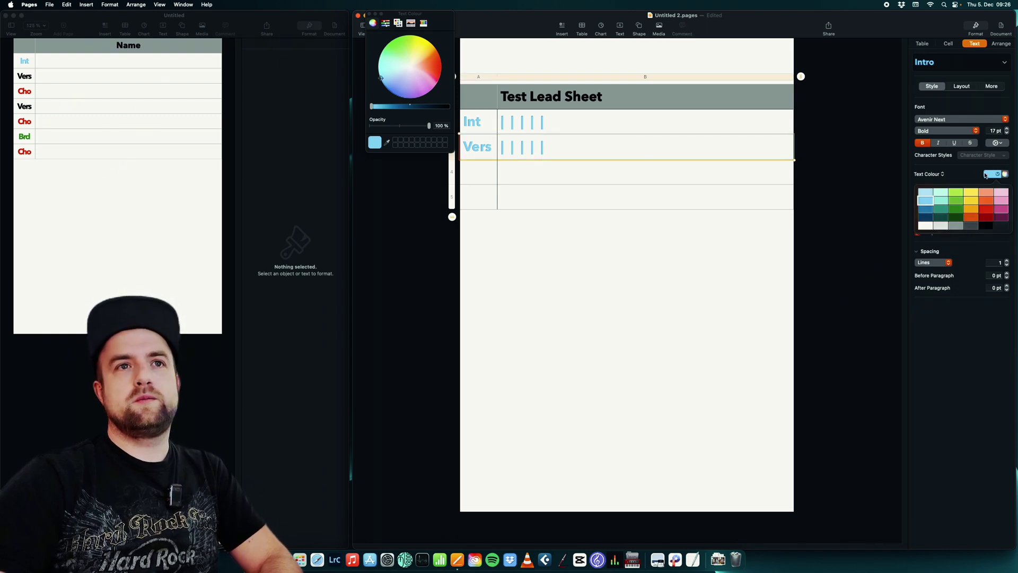
pyautogui.click(982, 227)
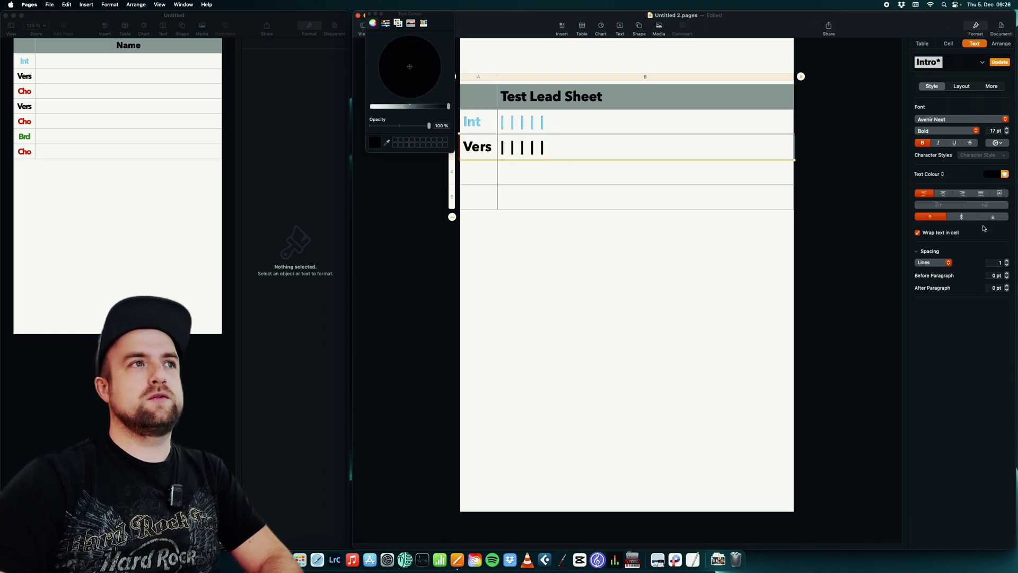
# Create a new paragraph style named "Vers" from the black row 3 text and apply it to that row
pyautogui.click(981, 63)
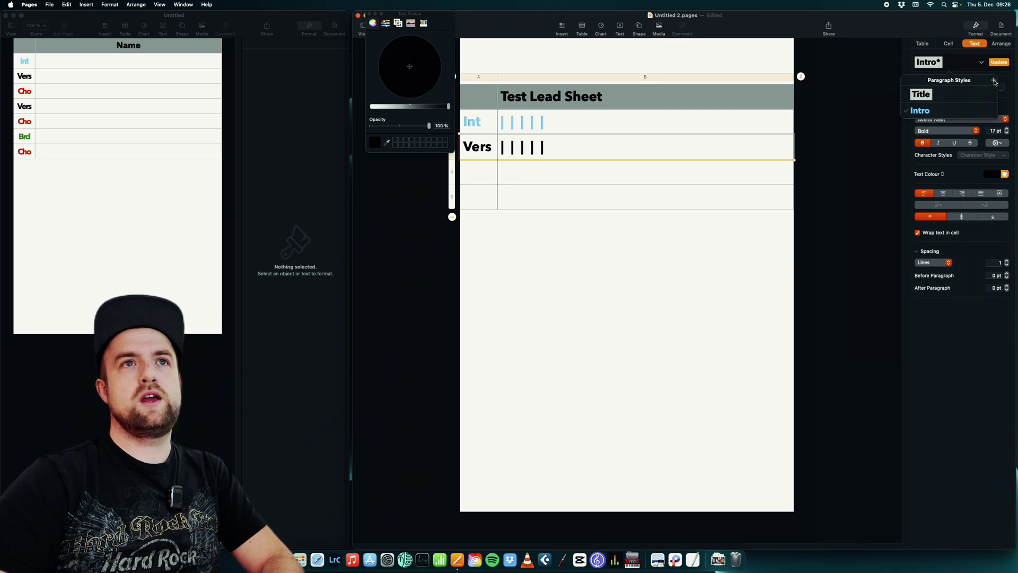
pyautogui.click(994, 80)
pyautogui.write('V')
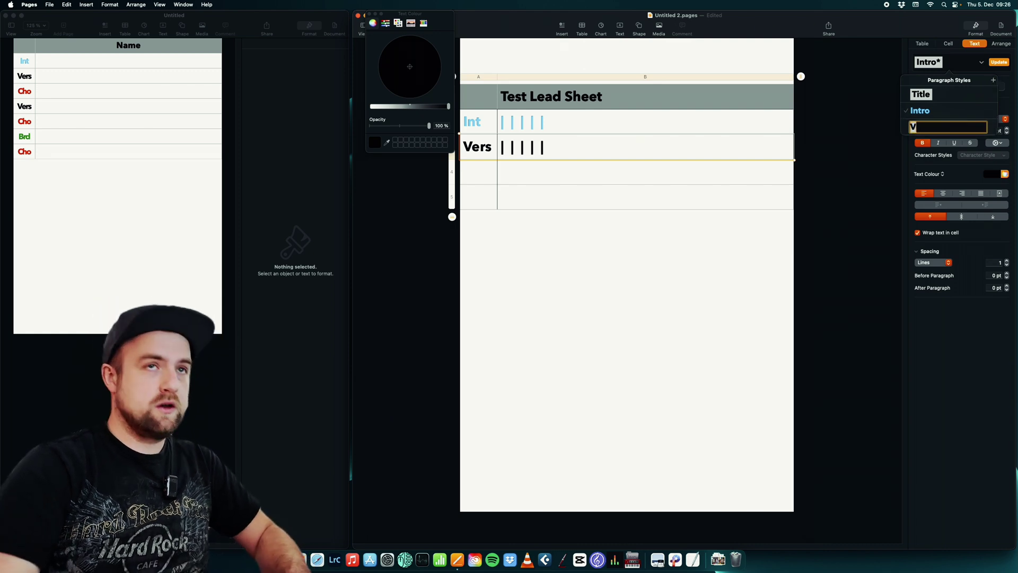
pyautogui.write('ers')
pyautogui.press('Return')
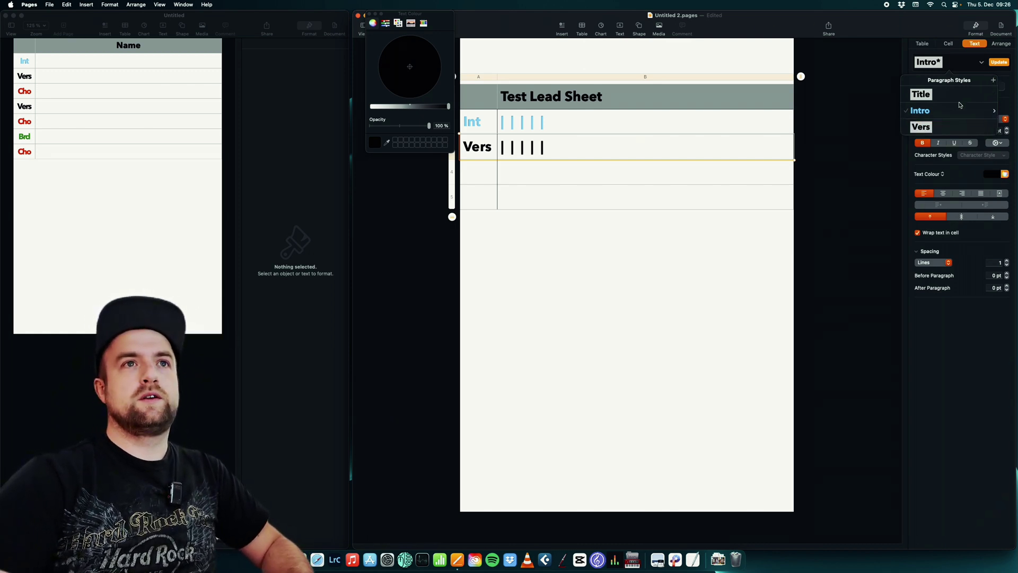
pyautogui.click(922, 128)
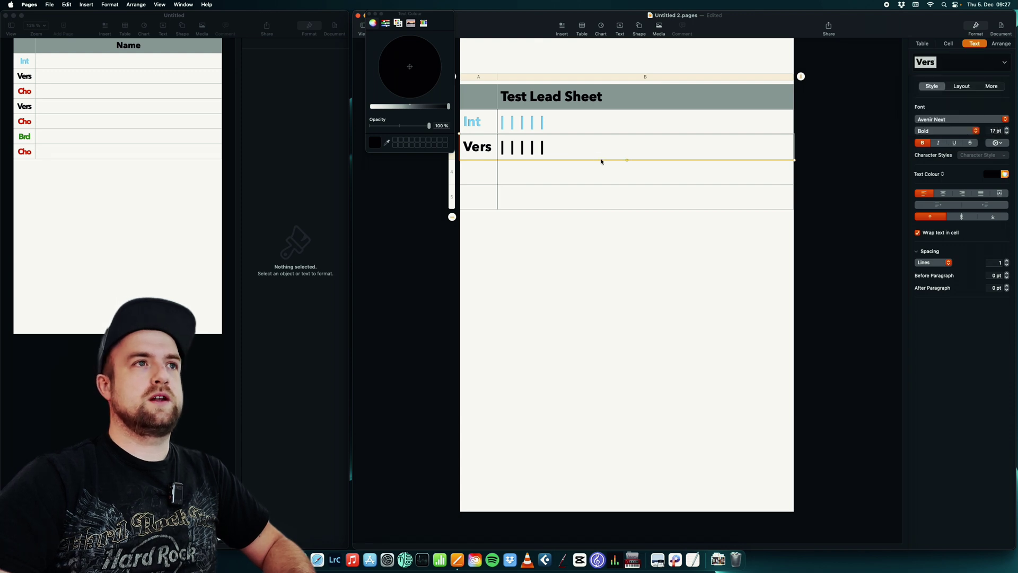
# Copy both cells of the "Vers" row into row 4 and change the pasted label to "Cho"
pyautogui.click(487, 151)
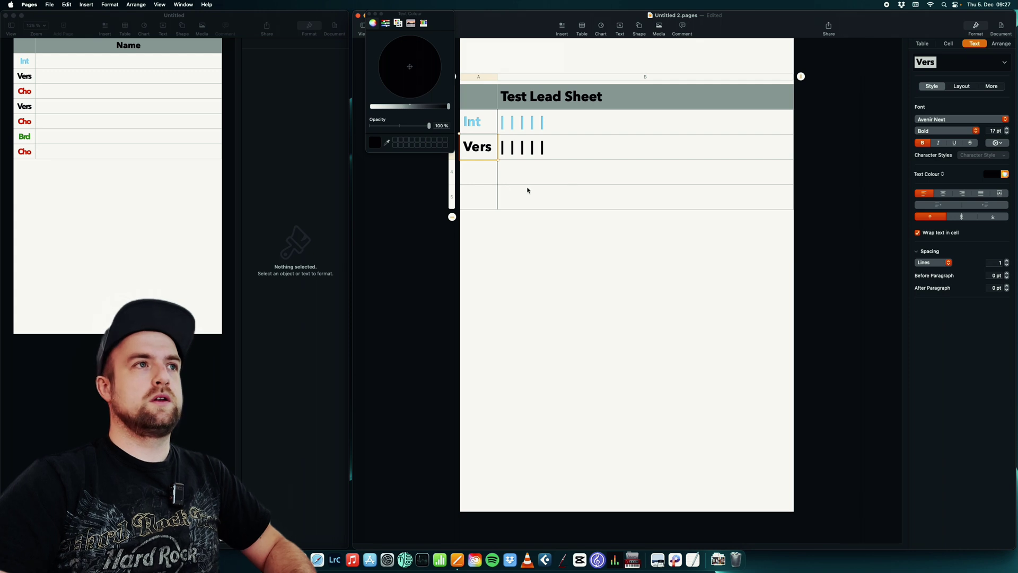
pyautogui.moveTo(491, 148); pyautogui.dragTo(522, 153)
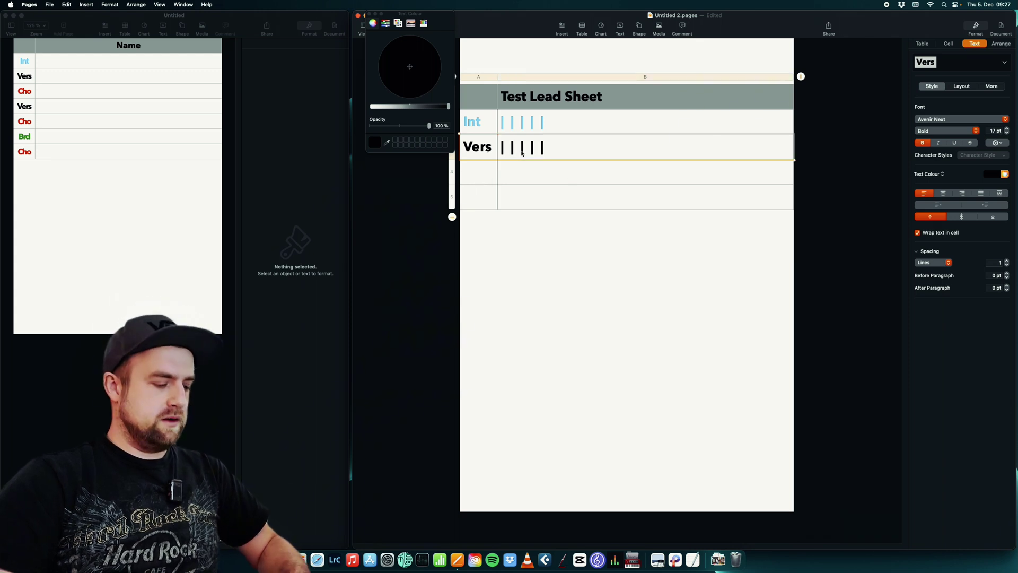
pyautogui.press('super+c')
pyautogui.click(479, 178)
pyautogui.press('super+v')
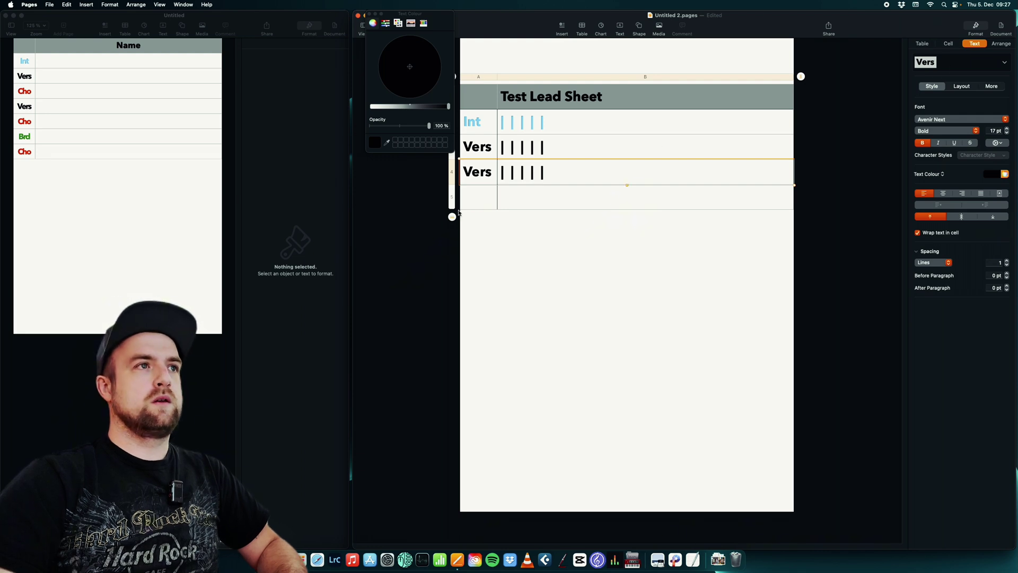
pyautogui.doubleClick(477, 172)
pyautogui.write('Ch')
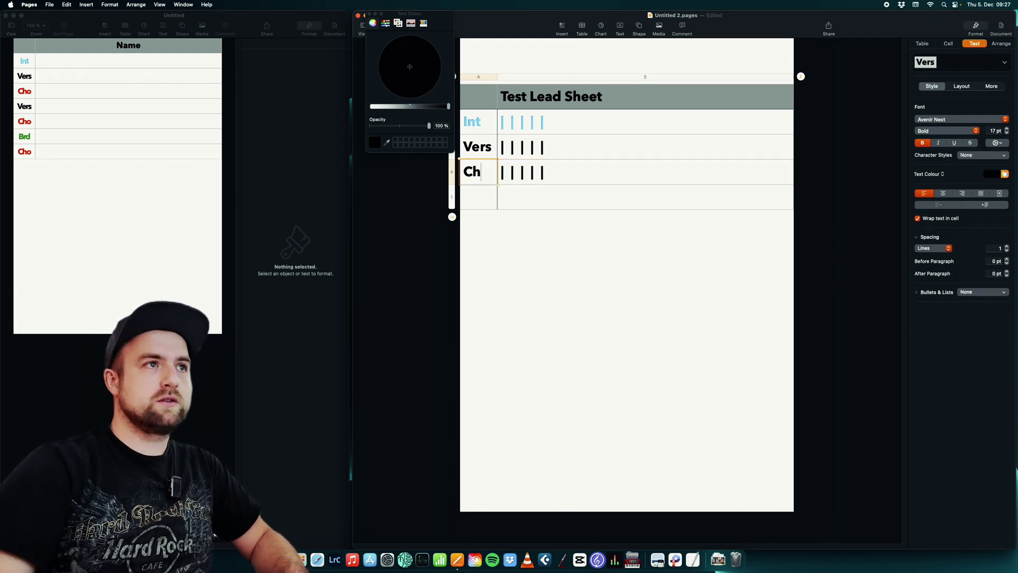
pyautogui.write('o')
# Set the text colour of both cells in the "Cho" row to red
pyautogui.click(518, 182)
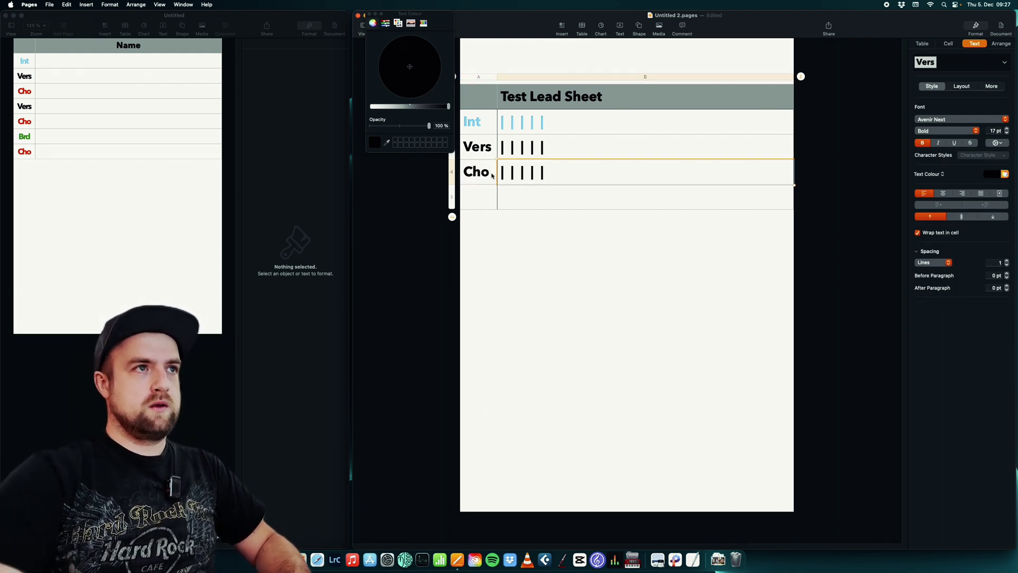
pyautogui.keyDown('shift'); pyautogui.click(492, 176); pyautogui.keyUp('shift')
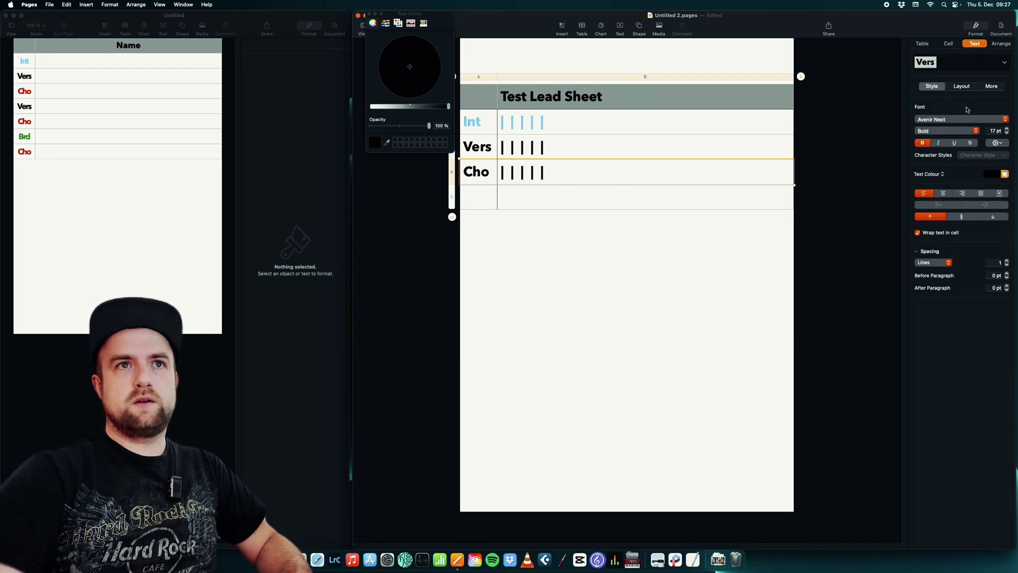
pyautogui.click(992, 174)
pyautogui.click(978, 215)
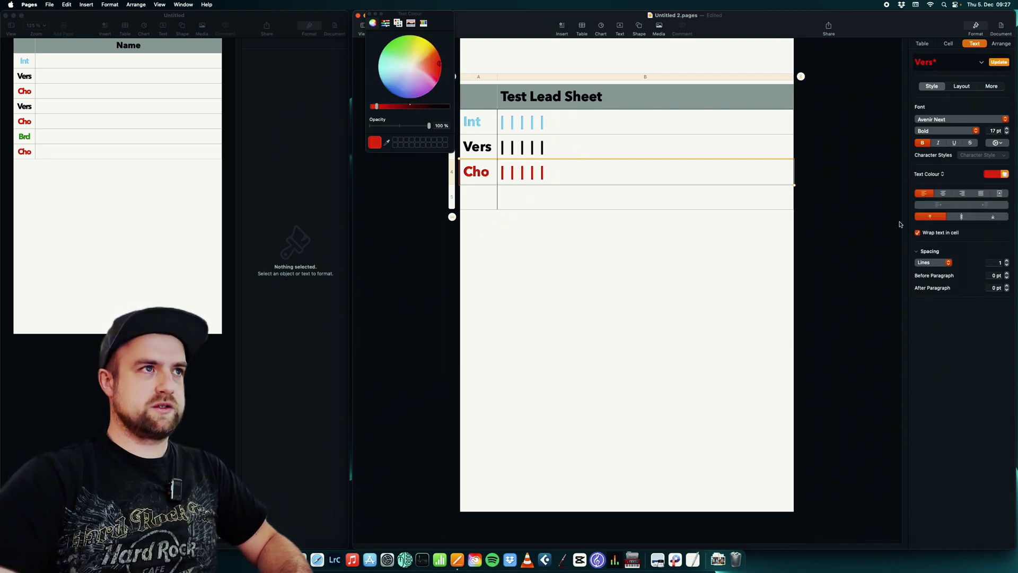
# Create a new paragraph style named "Chorus" from the red text in the "Cho" row
pyautogui.click(512, 174)
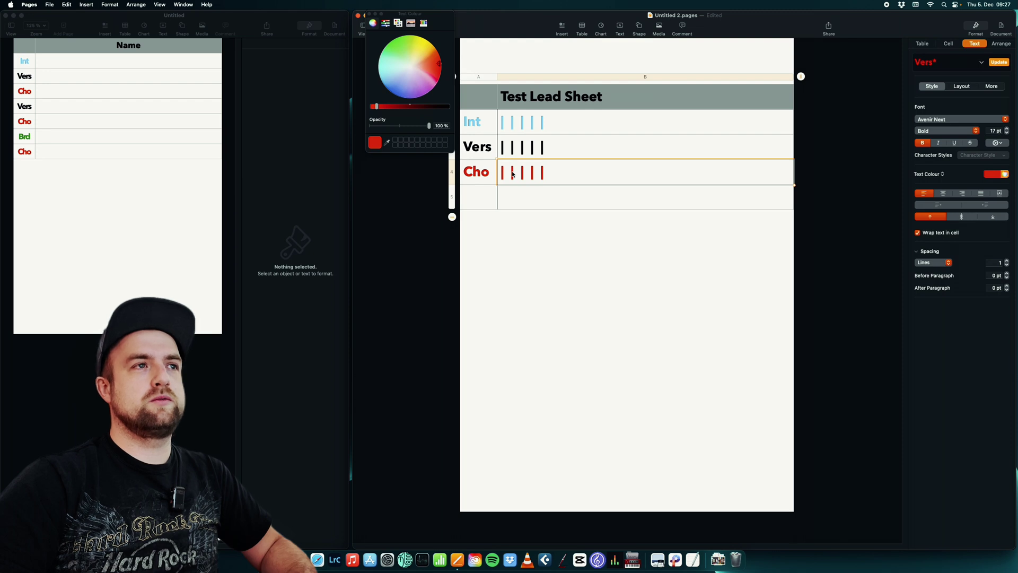
pyautogui.click(484, 174)
pyautogui.moveTo(500, 171); pyautogui.dragTo(604, 177)
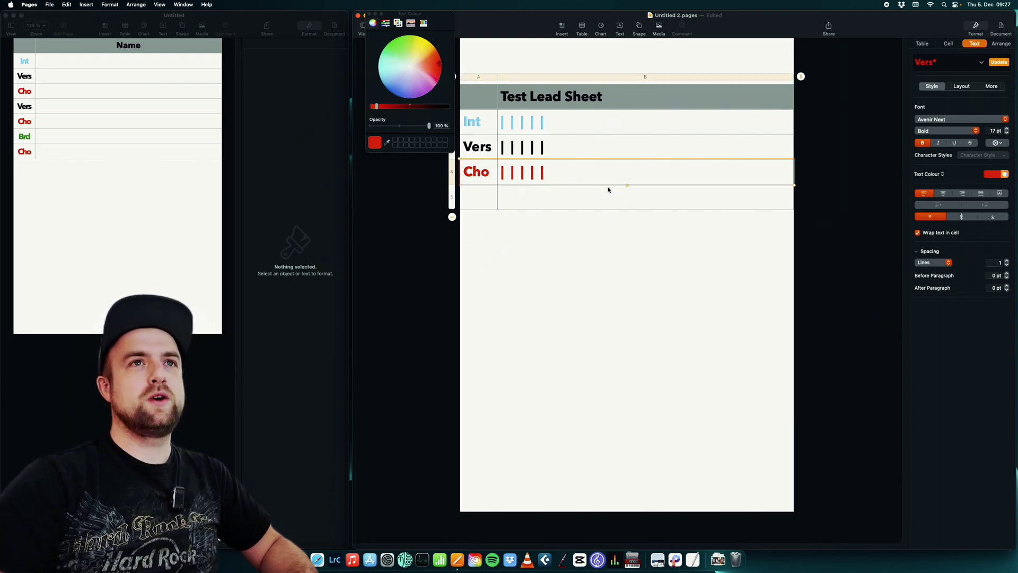
pyautogui.click(967, 63)
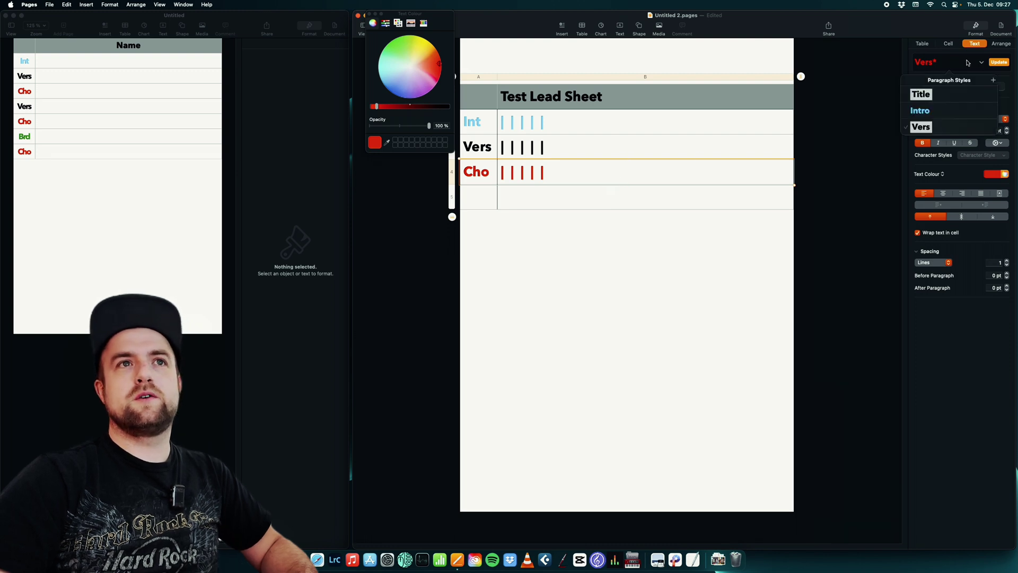
pyautogui.click(993, 81)
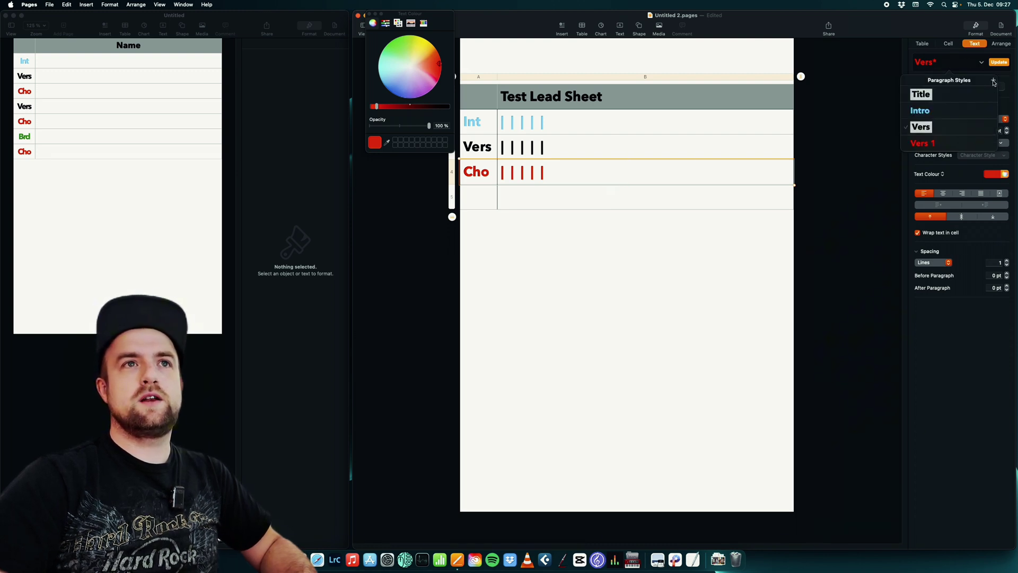
pyautogui.write('Chorus')
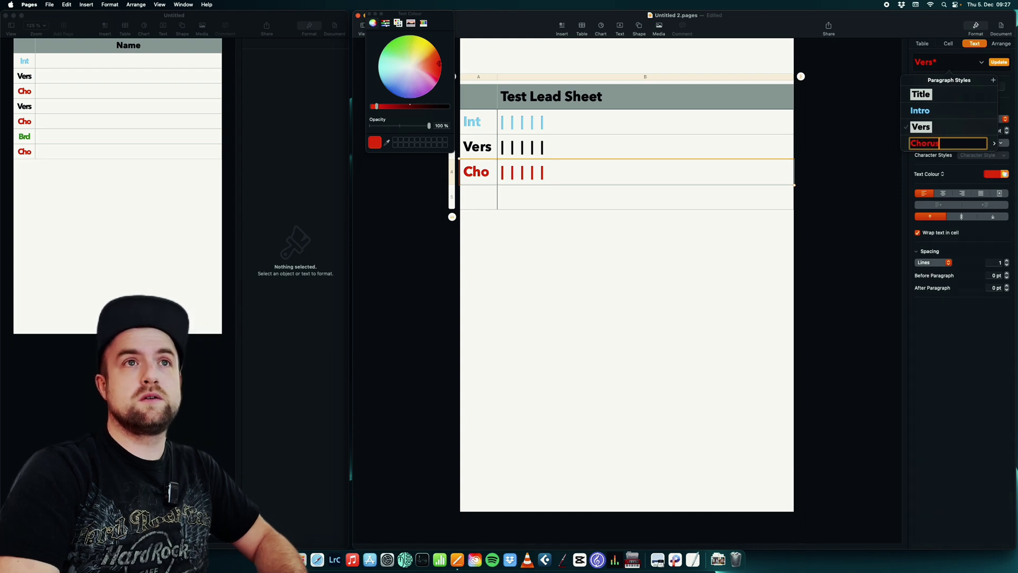
pyautogui.press('Return')
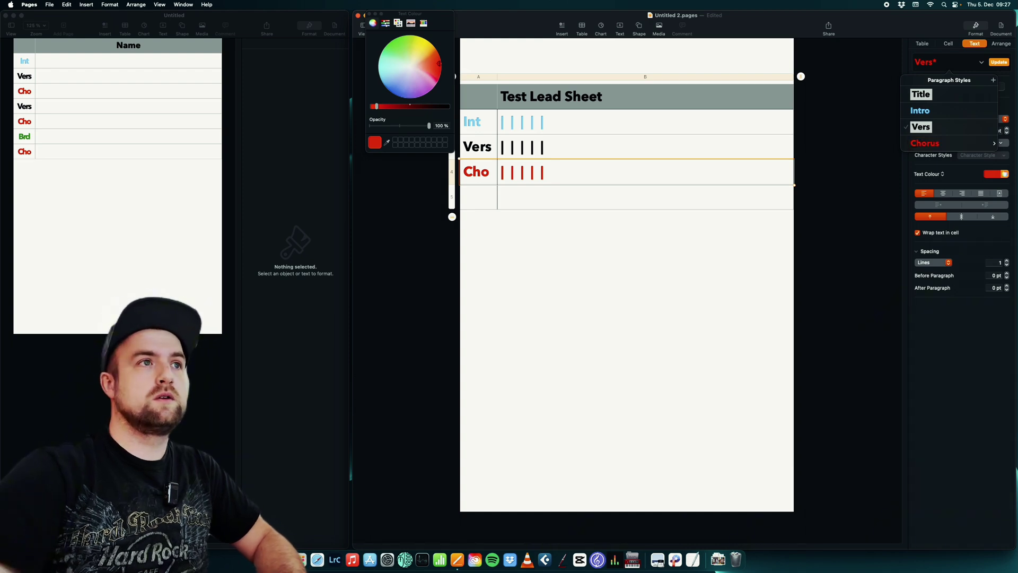
# Copy both cells of the "Cho" row into row 5
pyautogui.click(476, 182)
pyautogui.press('cmd+c')
pyautogui.click(497, 200)
pyautogui.press('cmd+v')
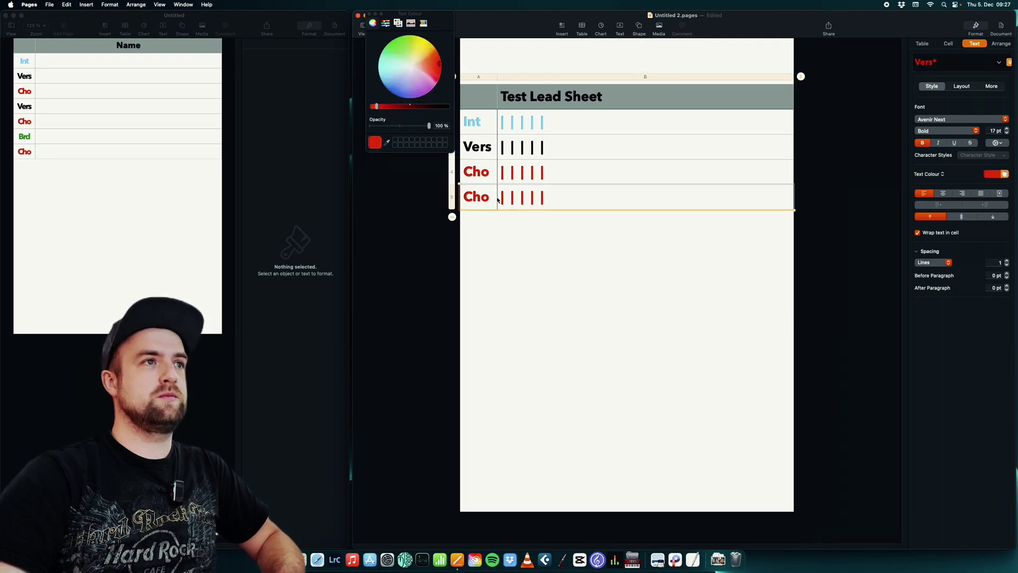
pyautogui.click(482, 197)
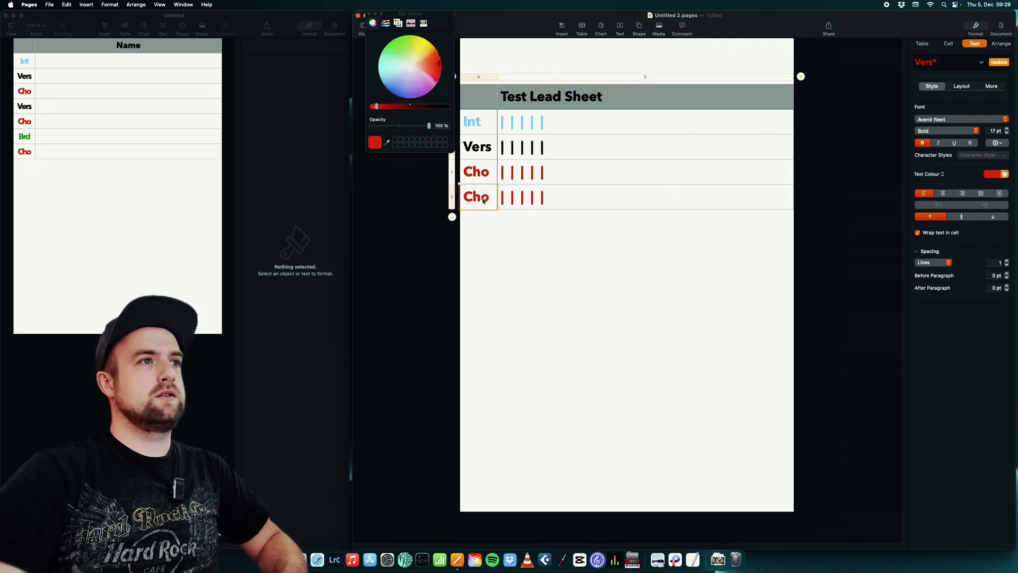
pyautogui.moveTo(483, 201); pyautogui.dragTo(522, 198)
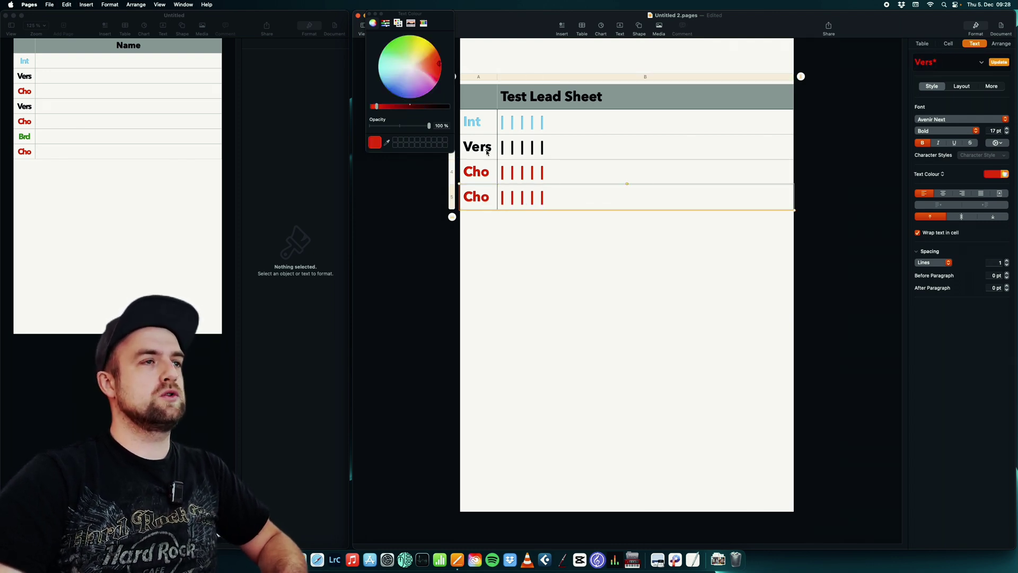
# Replace the contents of row 5 with a copy of the "Vers" label and its bar lines
pyautogui.moveTo(487, 152); pyautogui.dragTo(556, 154)
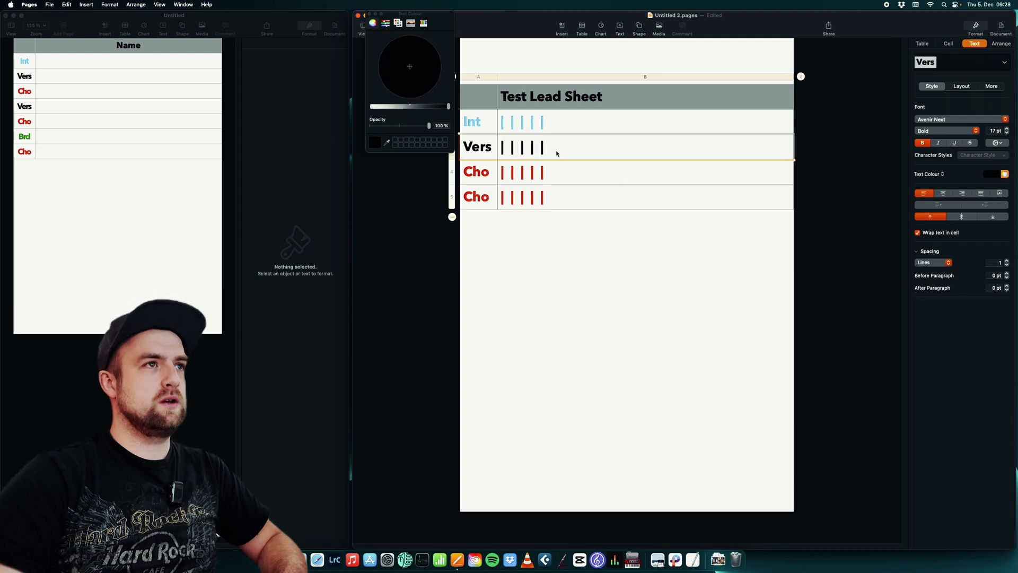
pyautogui.click(501, 189)
pyautogui.press('cmd+v')
# Add seven empty rows below row 5 so the table extends to row 12
pyautogui.press('Return')
pyautogui.press('Return')
pyautogui.press('Return')
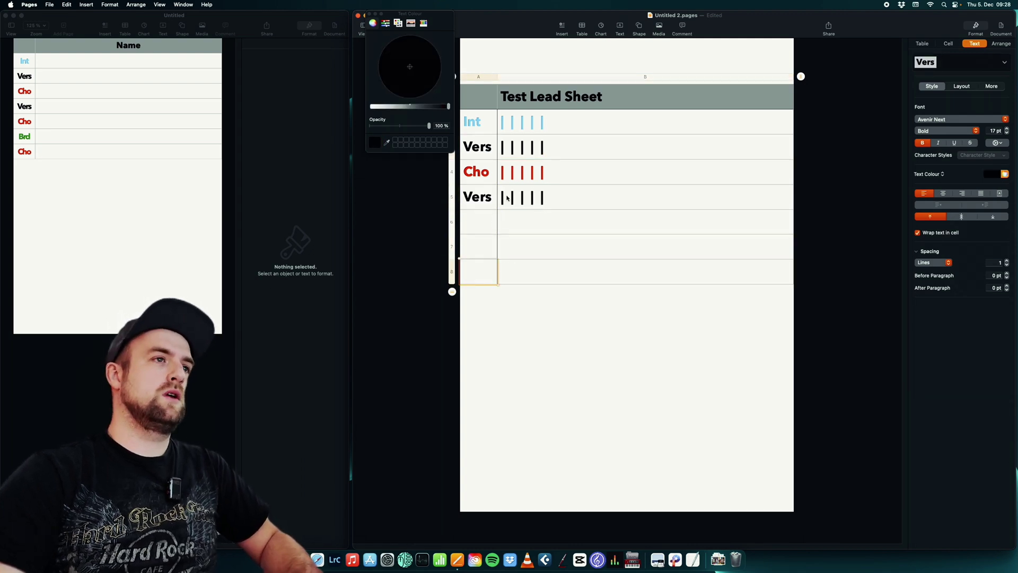
pyautogui.press('Return')
pyautogui.press('Return')
pyautogui.press('Return')
pyautogui.press('Return')
pyautogui.press('Tab')
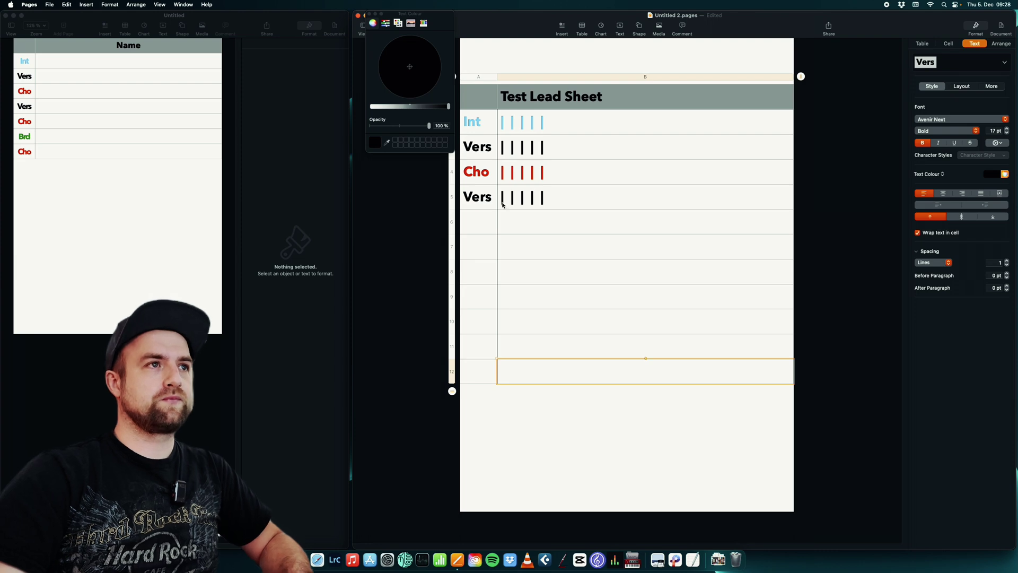
# Copy the "Cho" label and its bar lines from row 4 into row 6
pyautogui.moveTo(488, 178); pyautogui.dragTo(528, 179)
pyautogui.press('super+c')
pyautogui.click(480, 222)
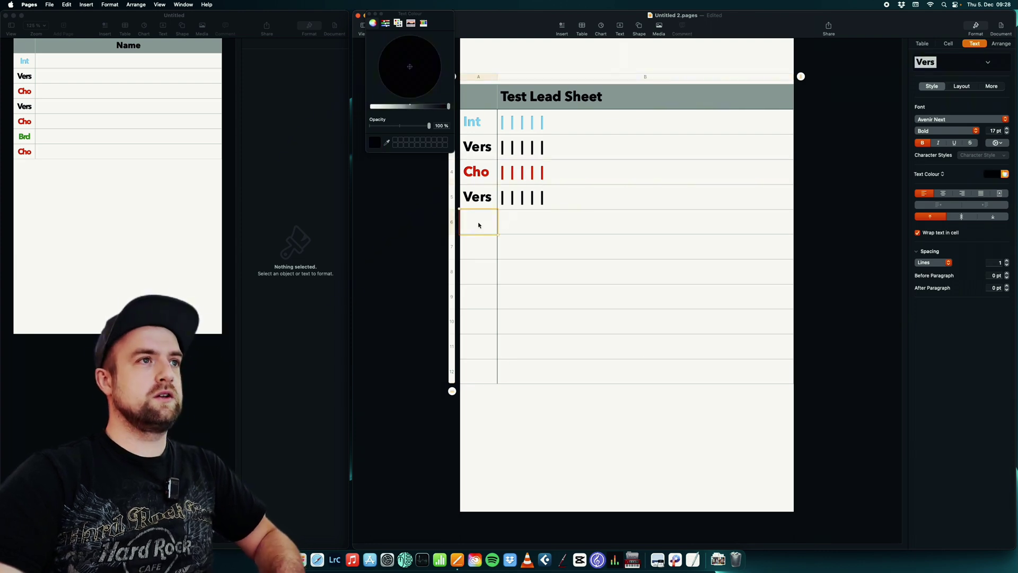
pyautogui.press('super+v')
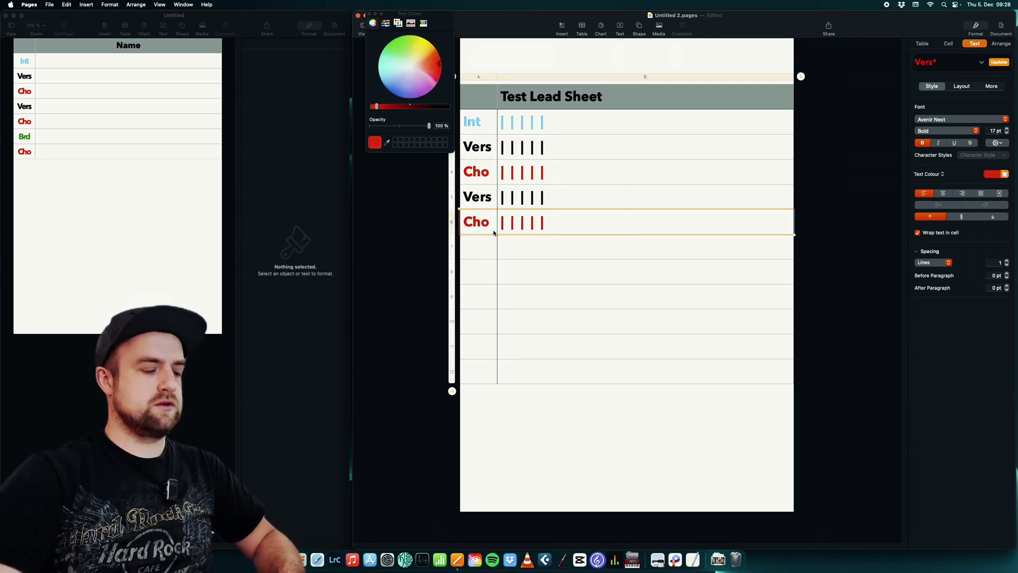
# Paste the copied "Cho" row into row 7 and change its label to "Brd"
pyautogui.click(483, 247)
pyautogui.press('super+v')
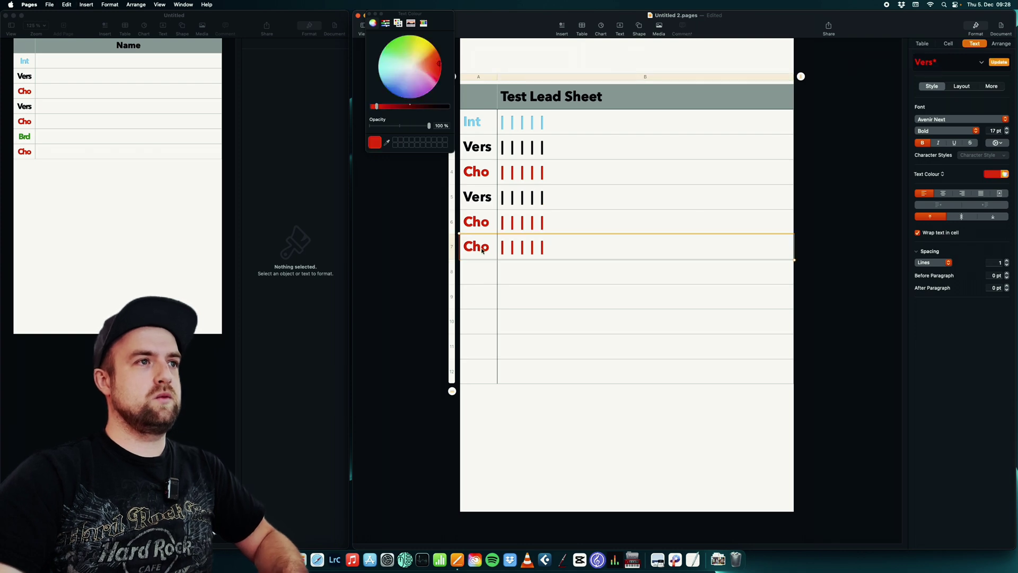
pyautogui.write('Brd')
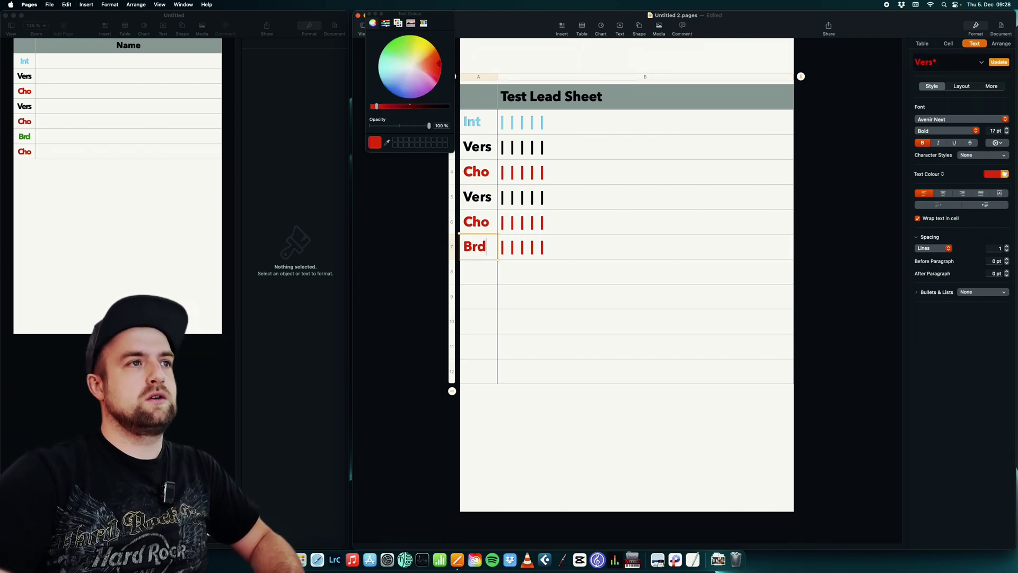
# Colour the "Brd" label and its bar lines in row 7 green
pyautogui.click(518, 253)
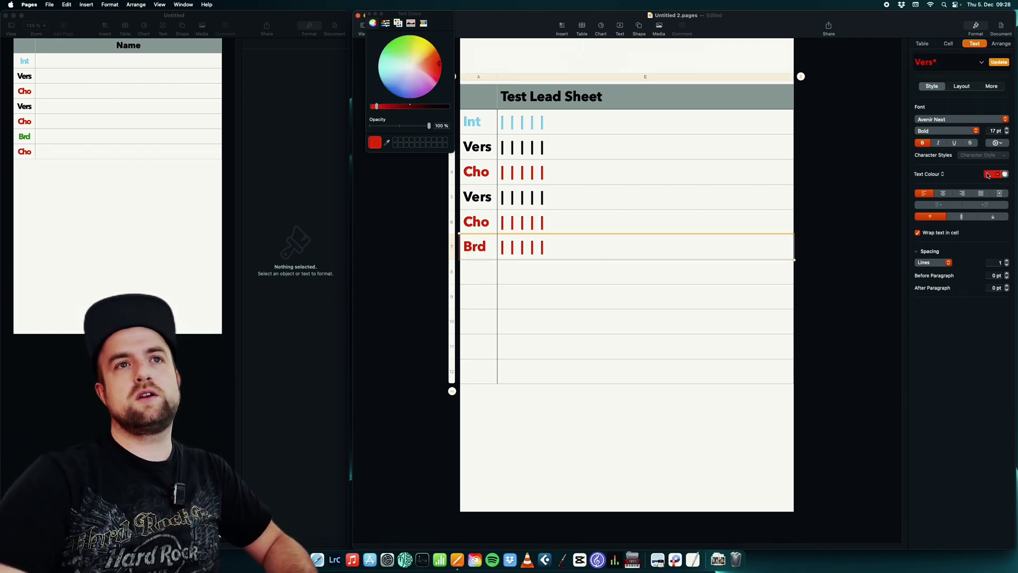
pyautogui.click(988, 174)
pyautogui.click(958, 211)
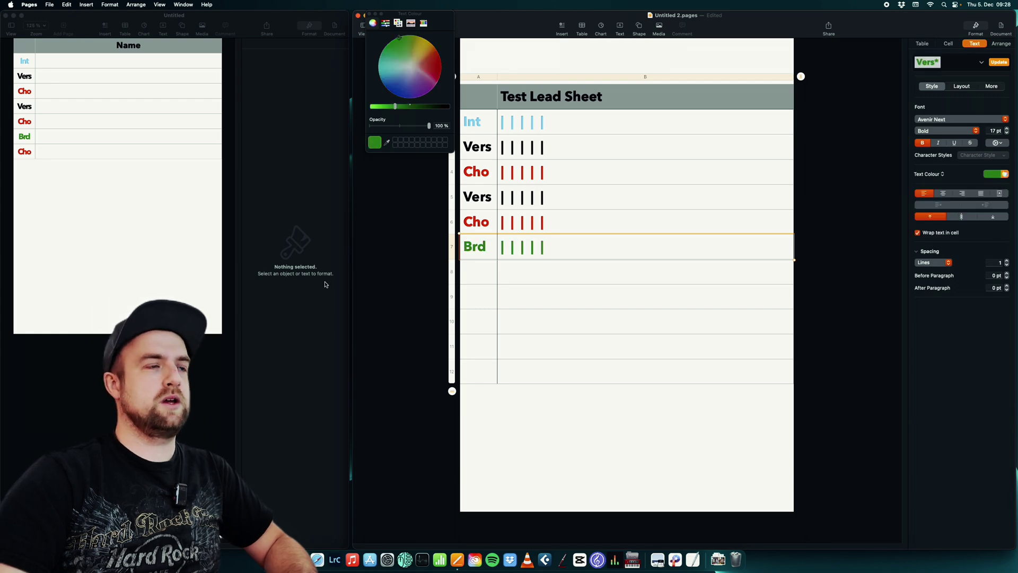
# Create a paragraph style named "Bridge" from the green row's formatting and place it below "Chorus" in the style list
pyautogui.click(980, 62)
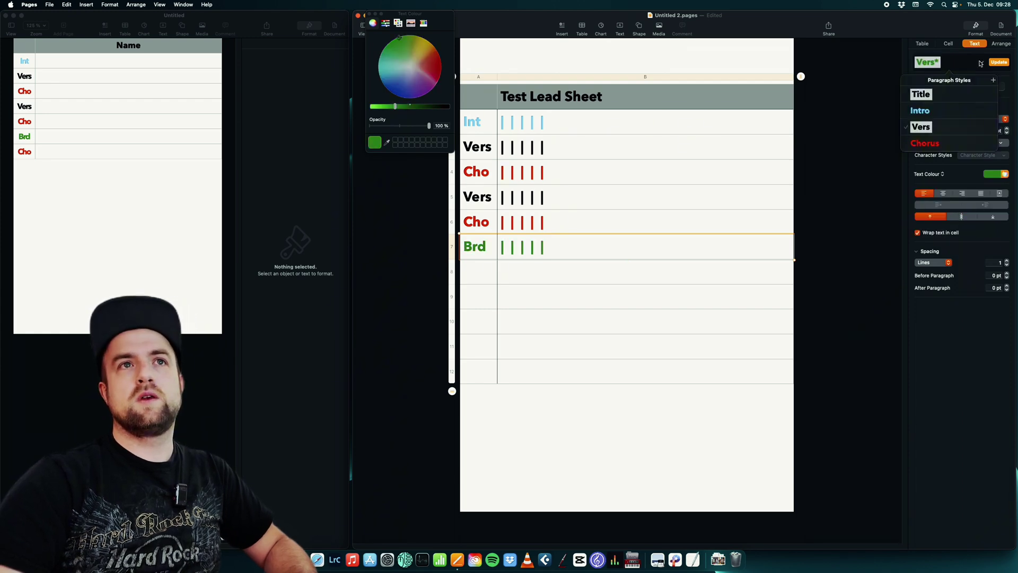
pyautogui.click(991, 79)
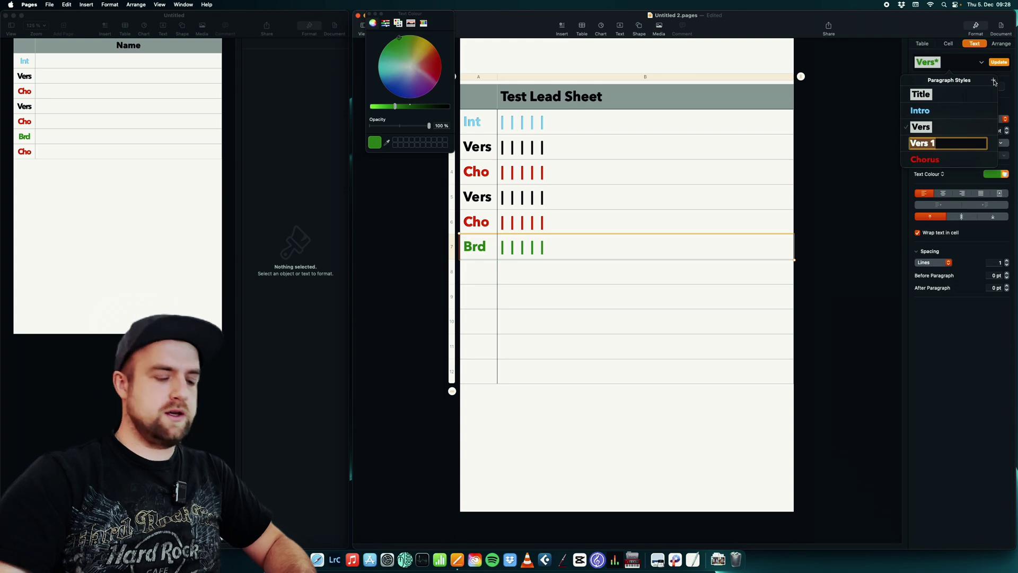
pyautogui.write('Bridge')
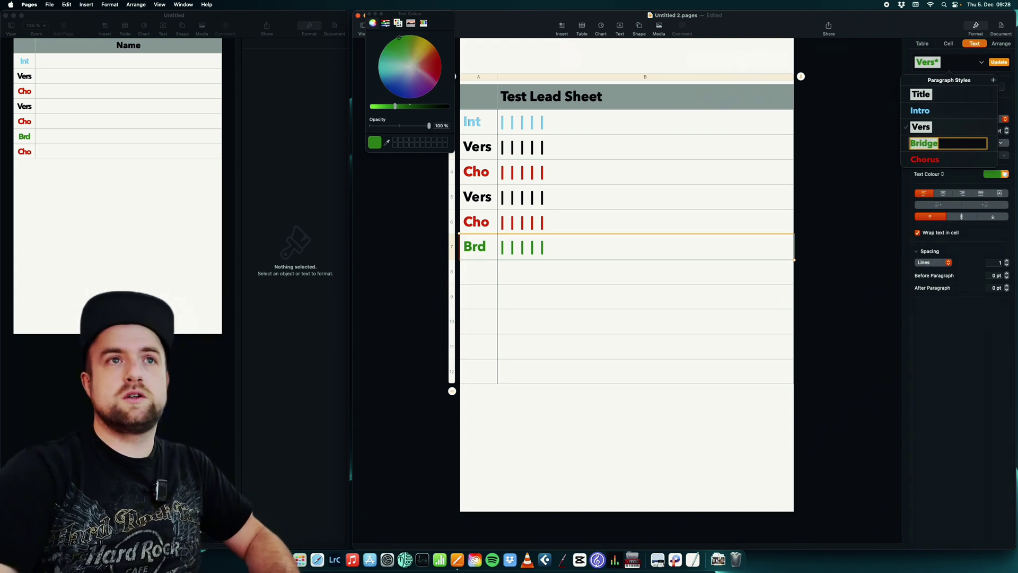
pyautogui.press('Return')
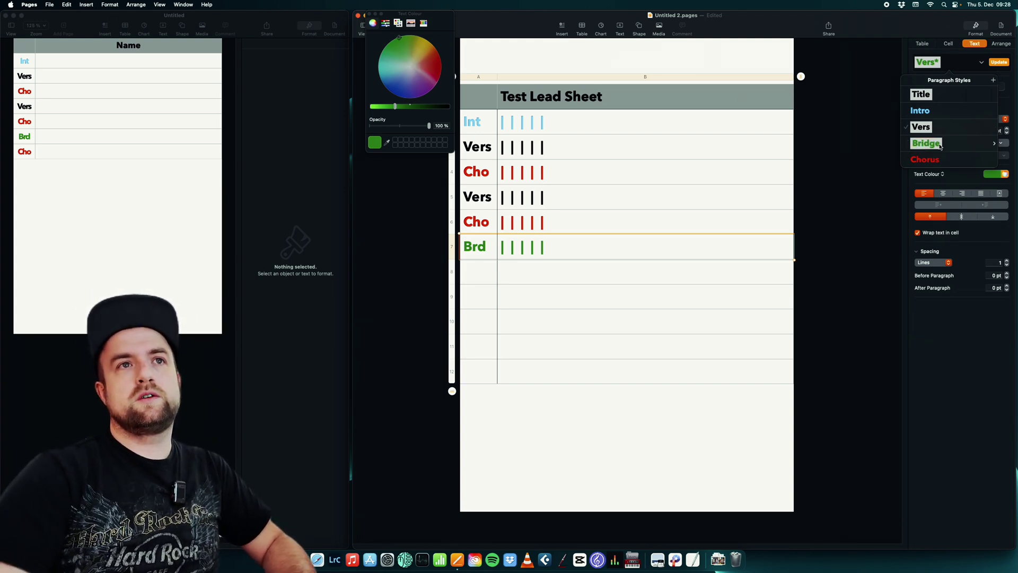
pyautogui.moveTo(941, 143); pyautogui.dragTo(939, 159)
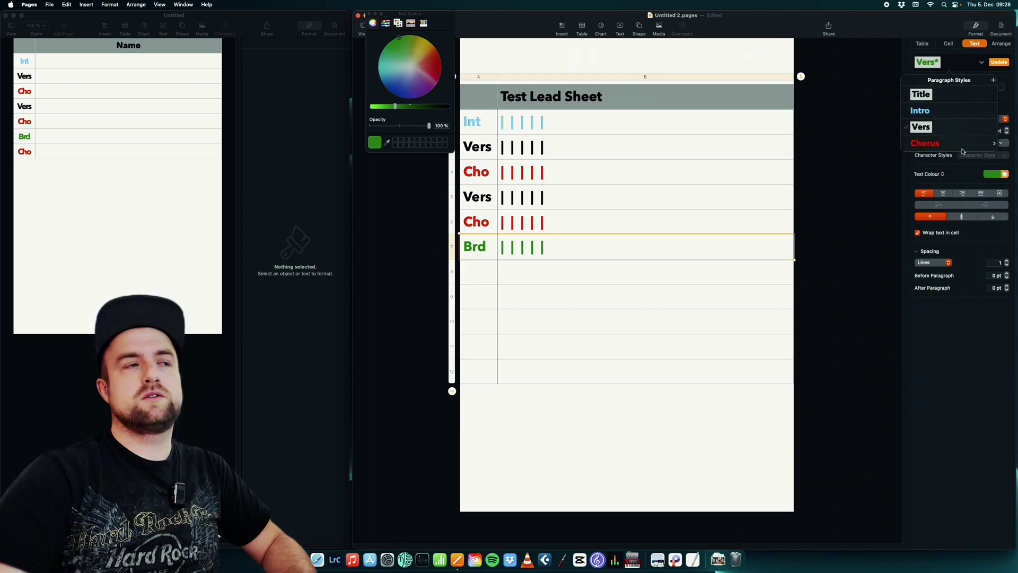
# Apply the "Bridge" paragraph style to both cells of the "Brd" row
pyautogui.click(541, 268)
pyautogui.click(540, 255)
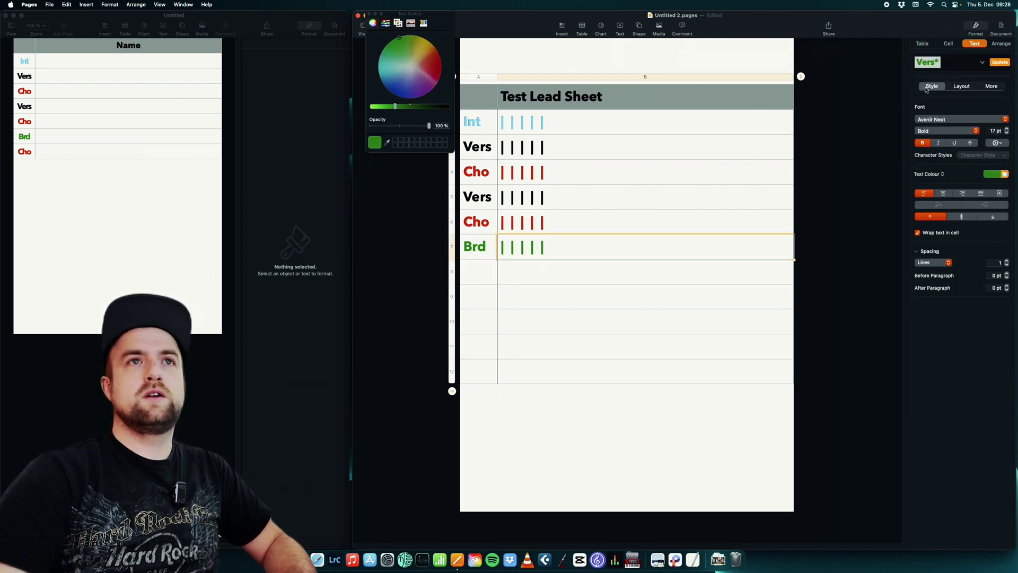
pyautogui.click(960, 62)
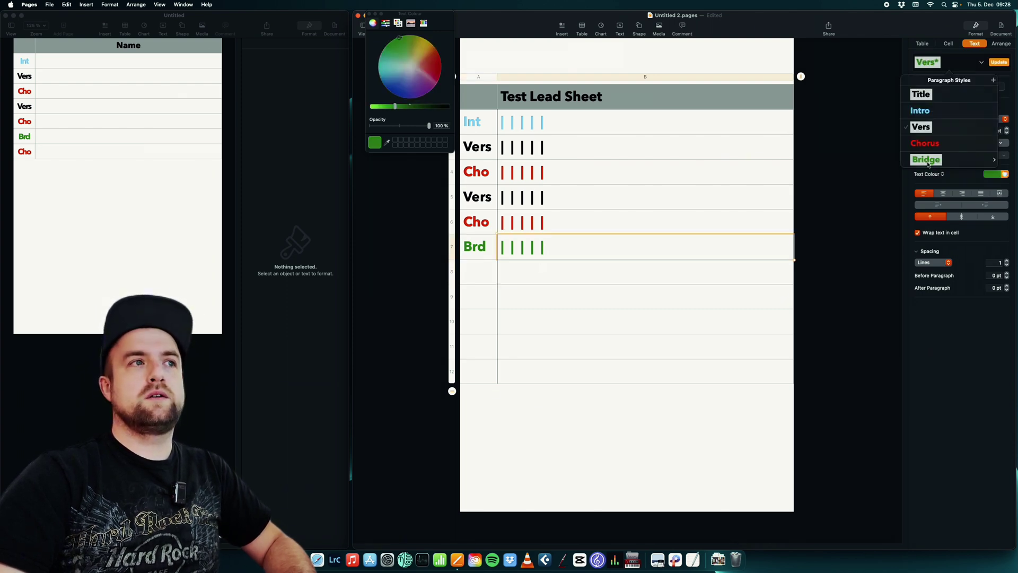
pyautogui.click(959, 62)
pyautogui.click(960, 62)
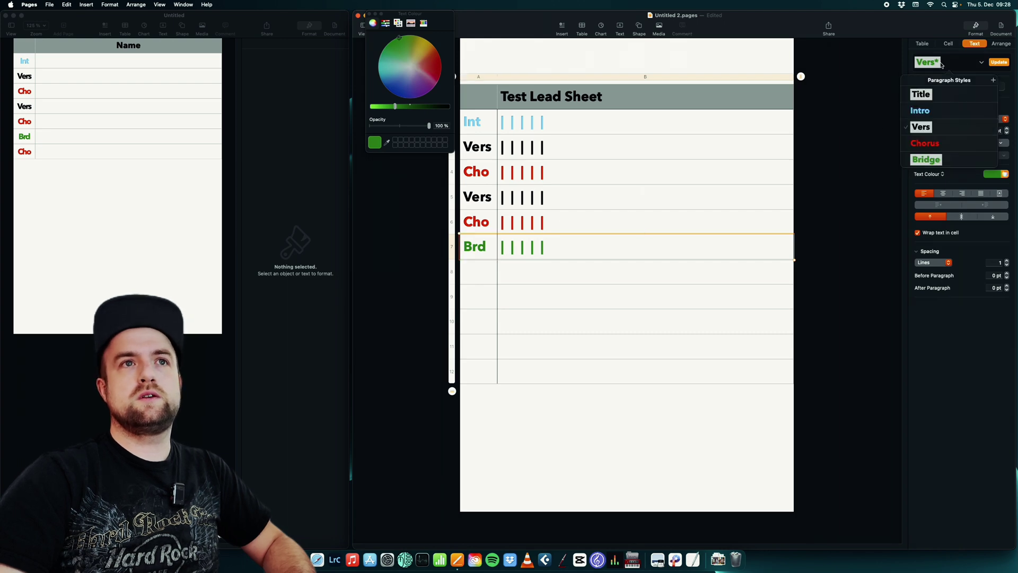
pyautogui.click(927, 159)
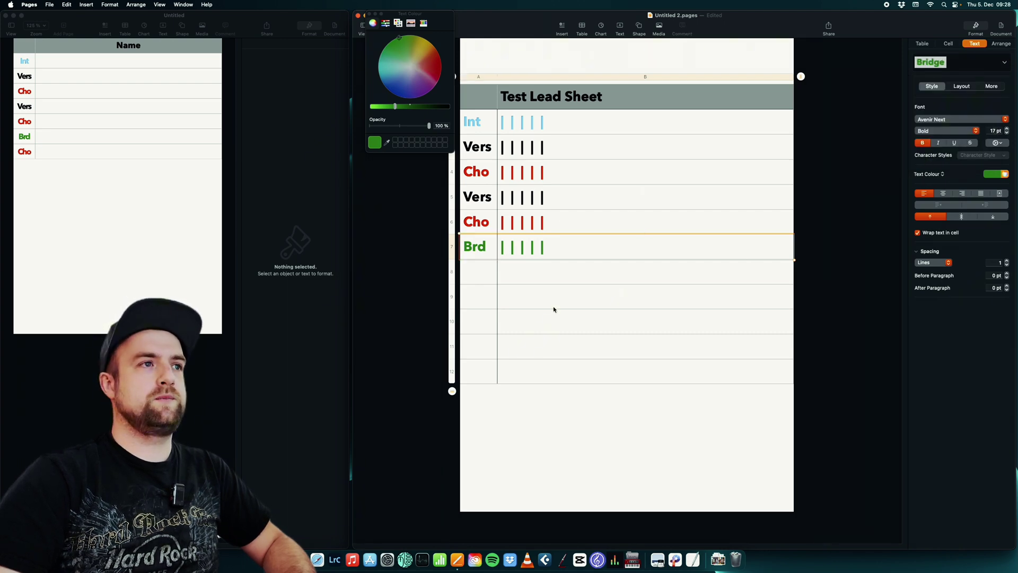
# Copy the "Cho" label and its bar lines from row 6 into row 8
pyautogui.click(530, 281)
pyautogui.click(513, 224)
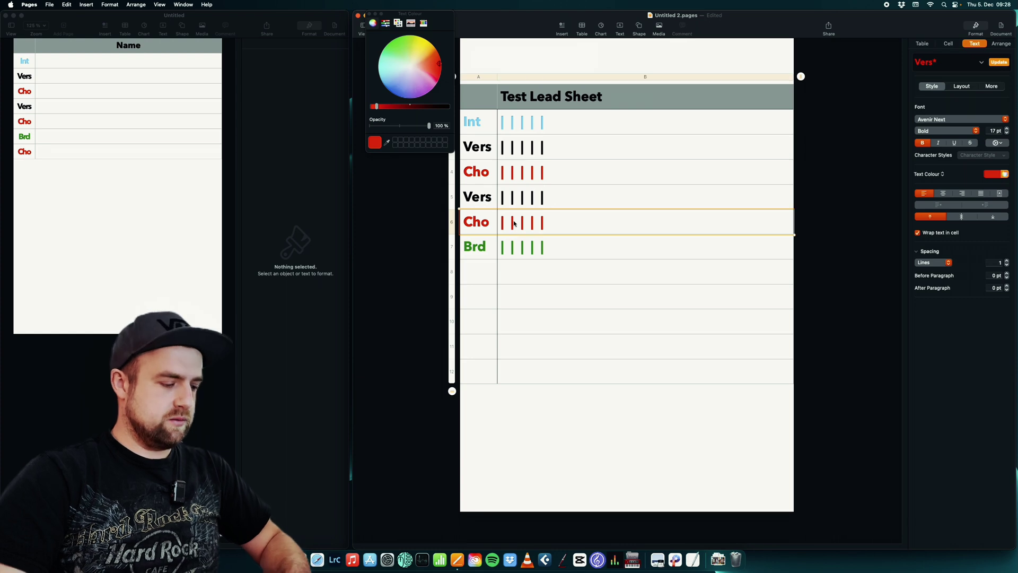
pyautogui.press('super+c')
pyautogui.click(522, 272)
pyautogui.press('super+v')
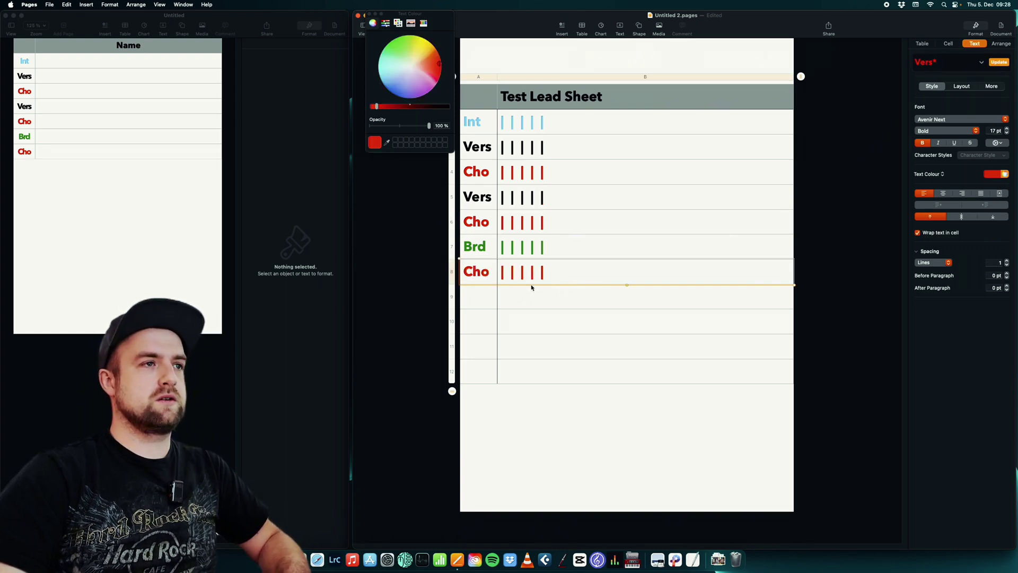
# Change the row 8 label to "Cho2" and widen column A so the label fits on one line
pyautogui.doubleClick(492, 275)
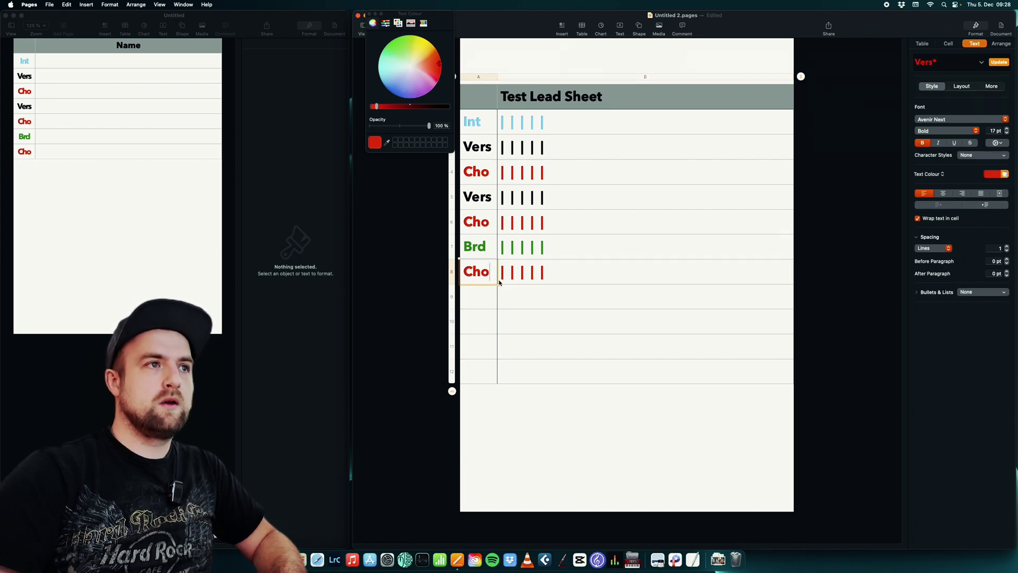
pyautogui.write('2')
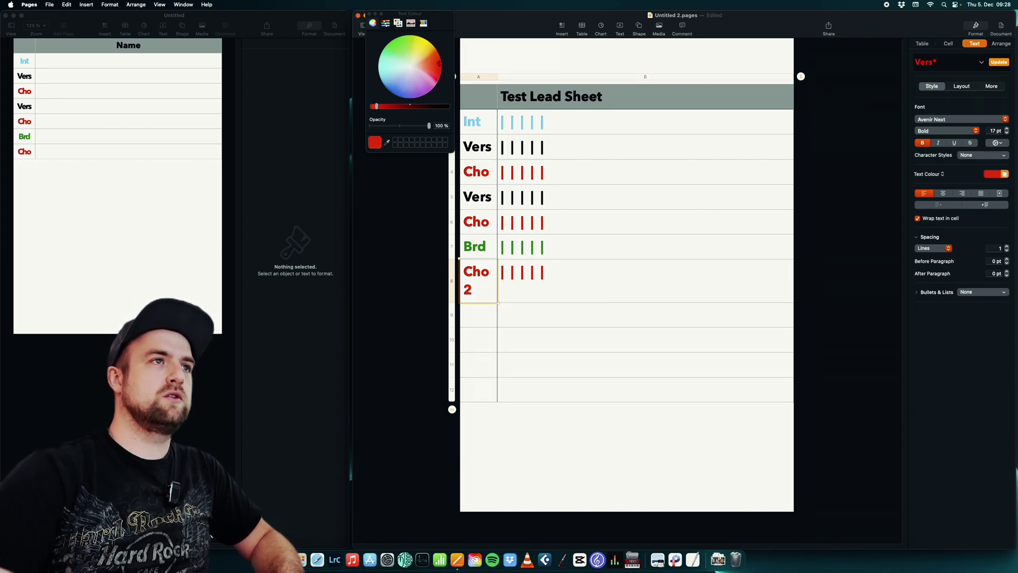
pyautogui.moveTo(494, 79); pyautogui.dragTo(503, 84)
# Colour the "Cho2" label and its bar lines dark red
pyautogui.keyDown('shift'); pyautogui.click(654, 268); pyautogui.keyUp('shift')
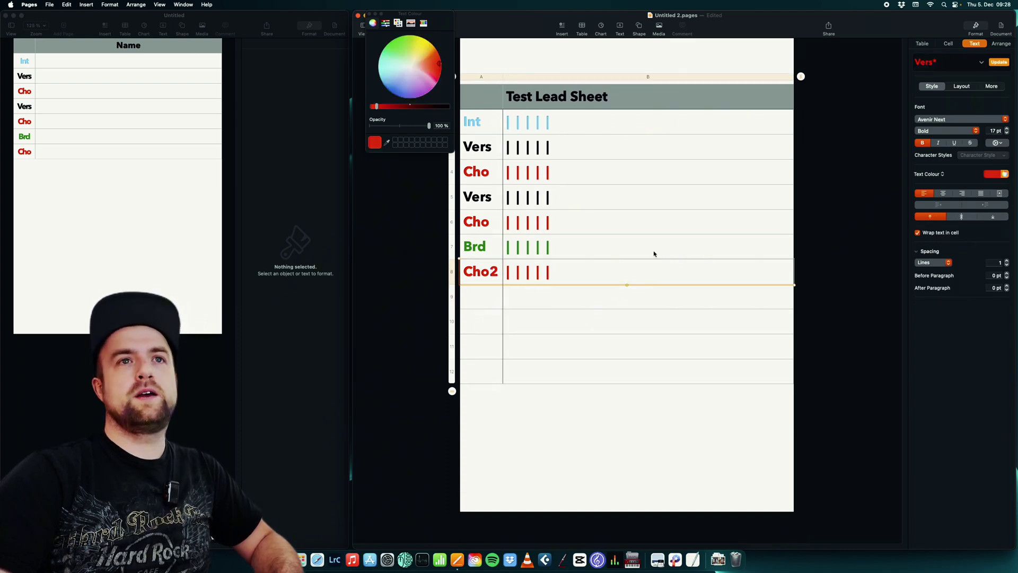
pyautogui.click(990, 173)
pyautogui.click(987, 218)
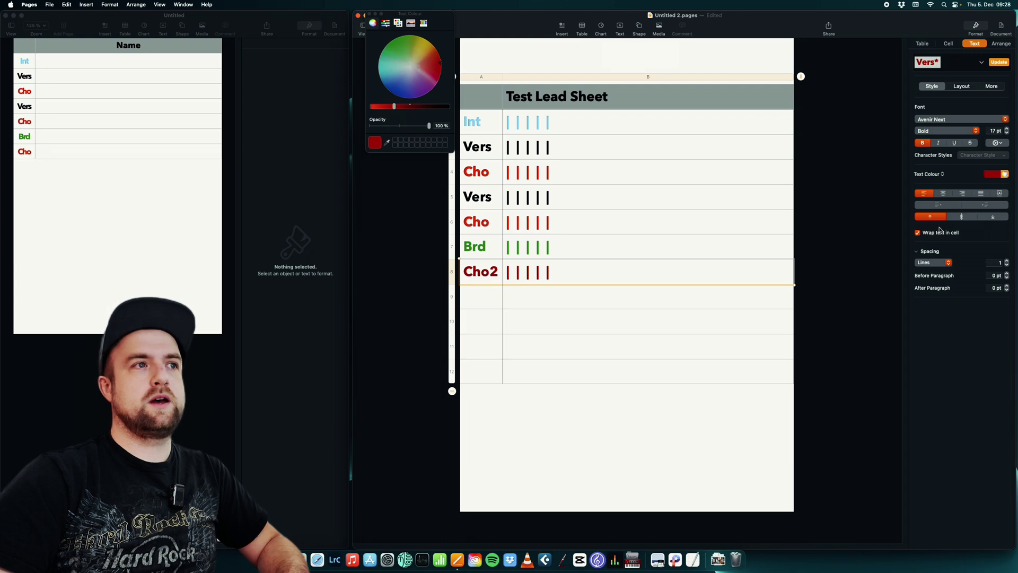
# Create a paragraph style named "Chorus 2" from the dark red formatting and apply it to the "Cho2" row
pyautogui.click(981, 62)
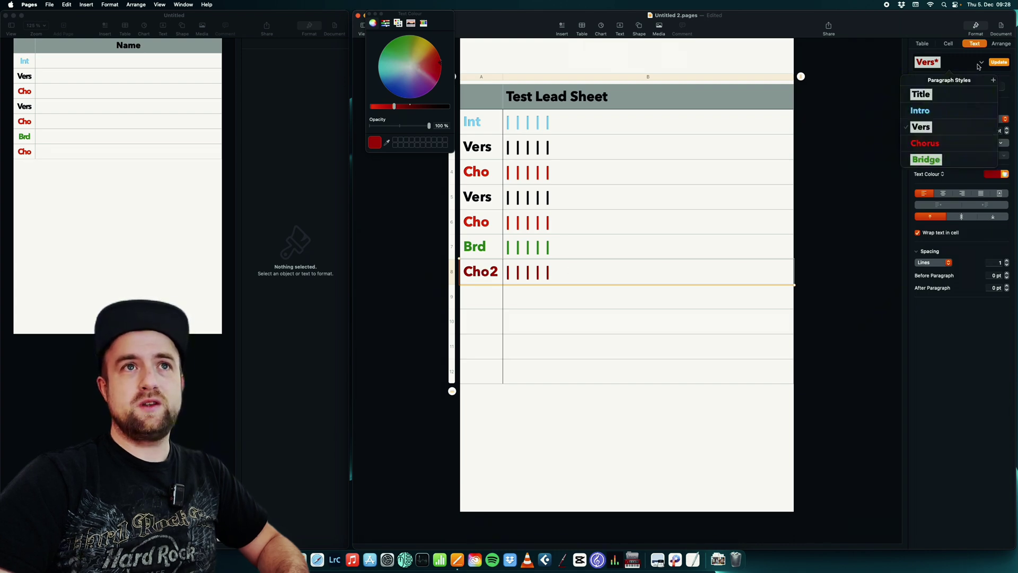
pyautogui.click(993, 80)
pyautogui.write('Cho2')
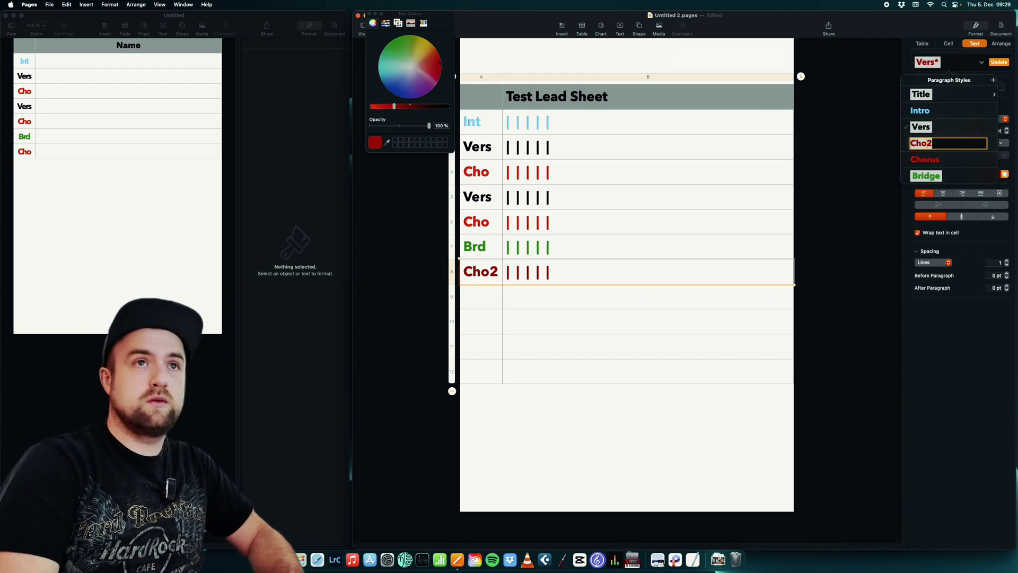
pyautogui.press('BackSpace')
pyautogui.write('rus 2')
pyautogui.press('Return')
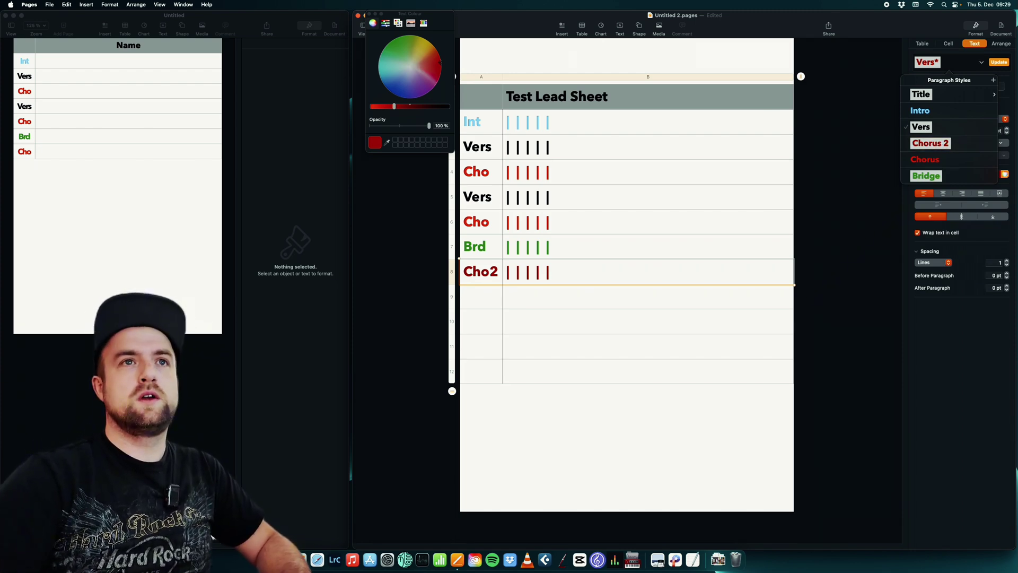
pyautogui.click(949, 144)
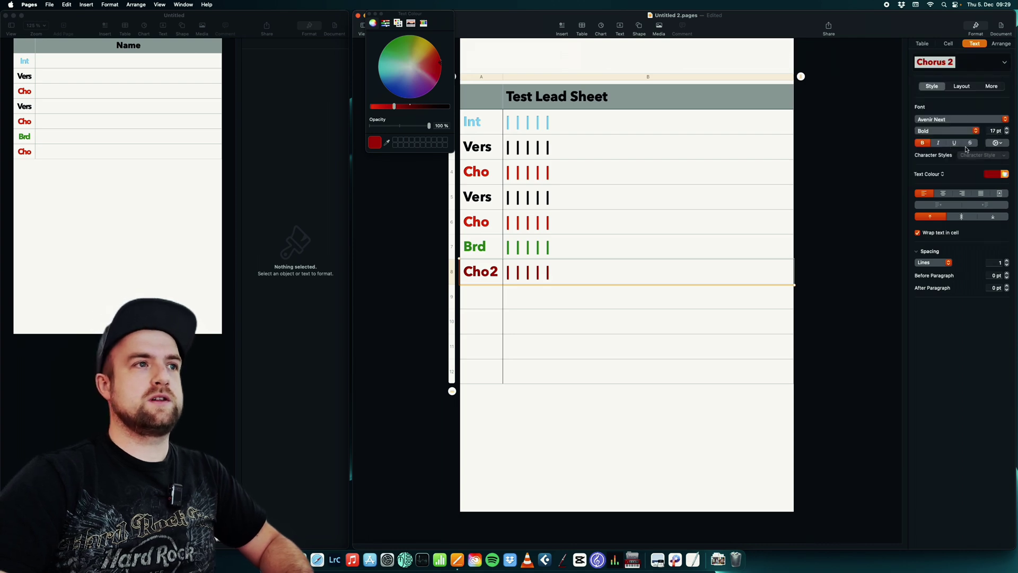
# Copy the "Cho" label and its bar lines from row 6 into row 9
pyautogui.click(539, 308)
pyautogui.click(493, 222)
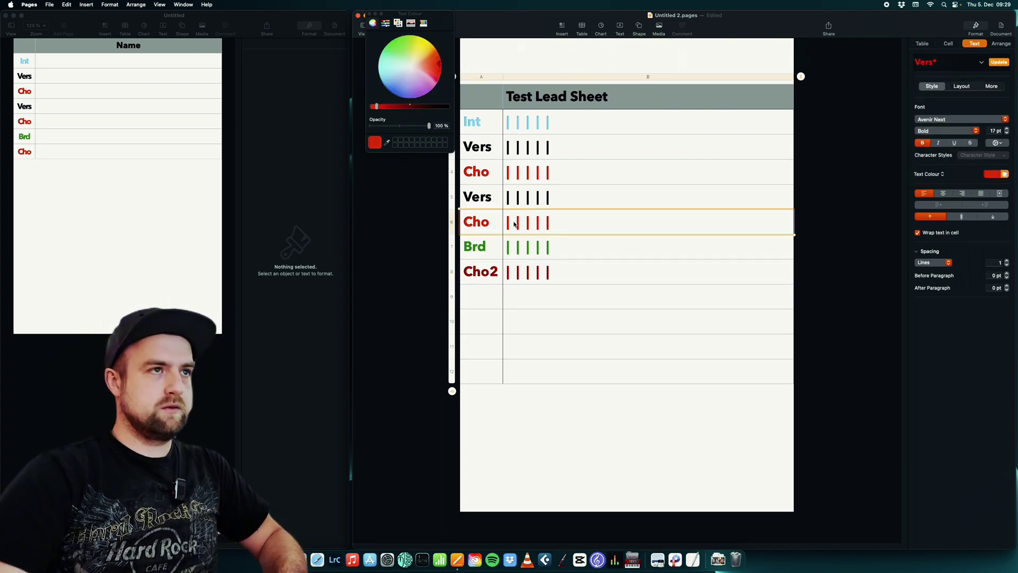
pyautogui.click(490, 309)
pyautogui.press('super+v')
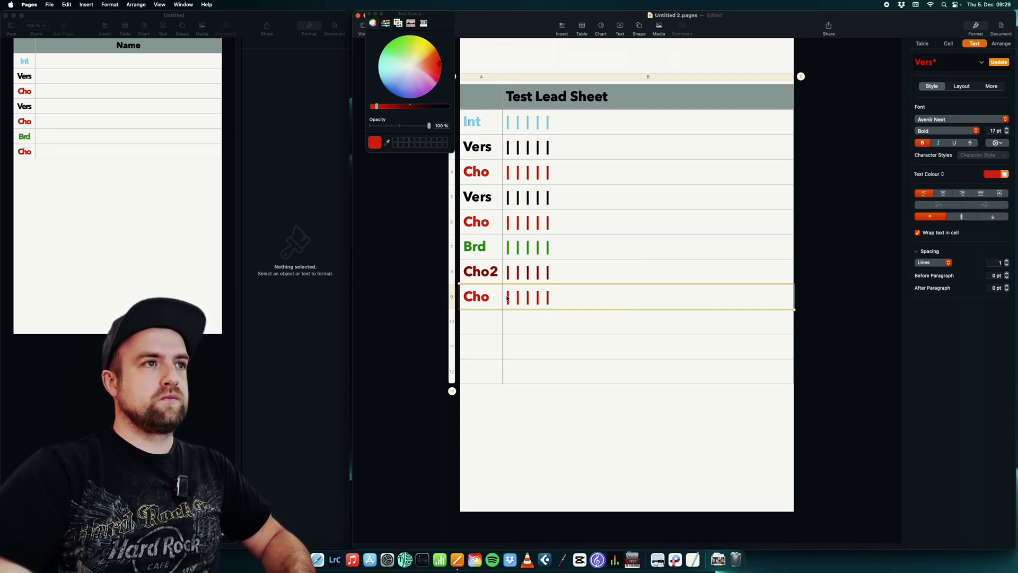
pyautogui.click(526, 301)
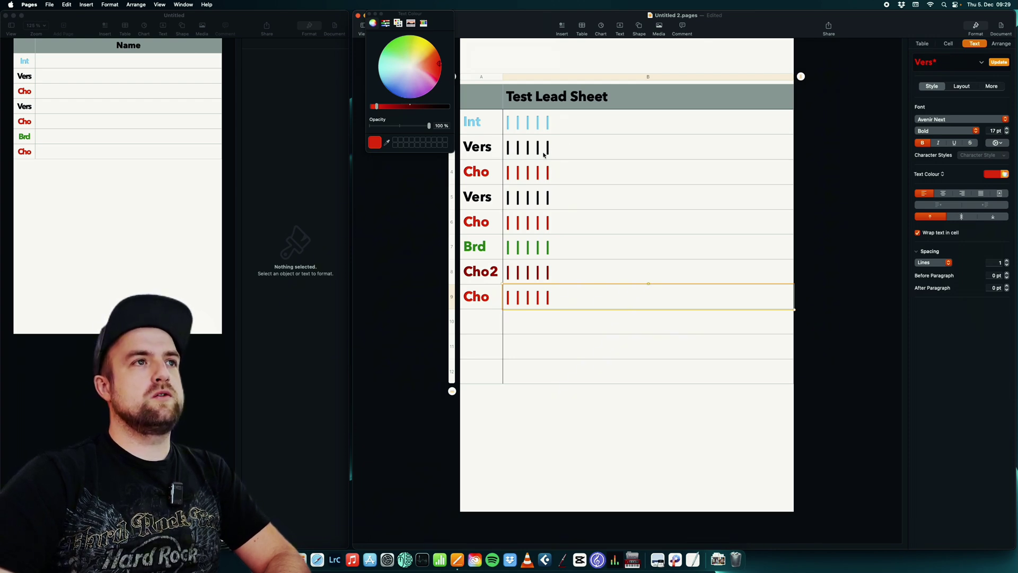
pyautogui.click(490, 151)
pyautogui.click(489, 197)
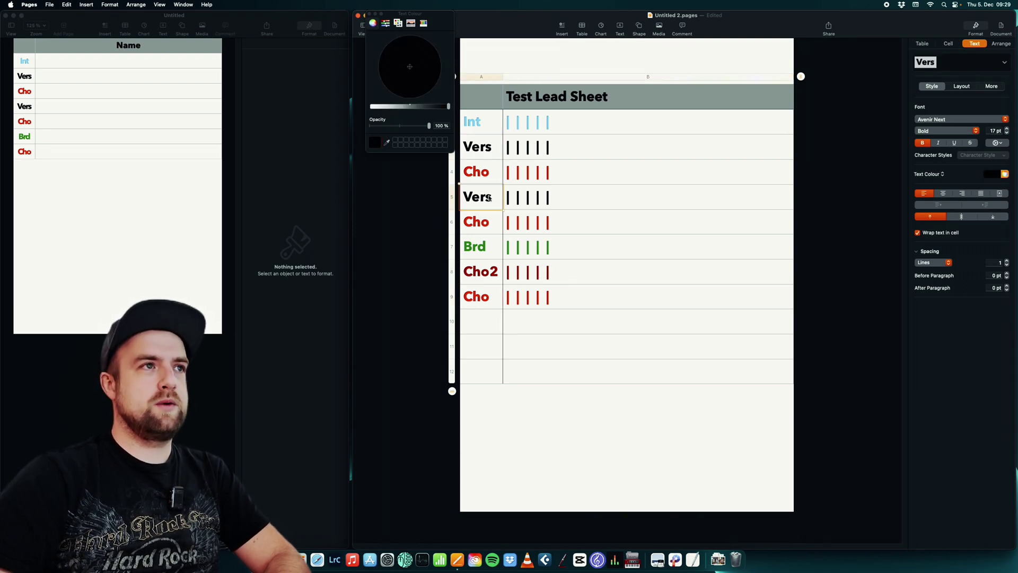
pyautogui.click(494, 154)
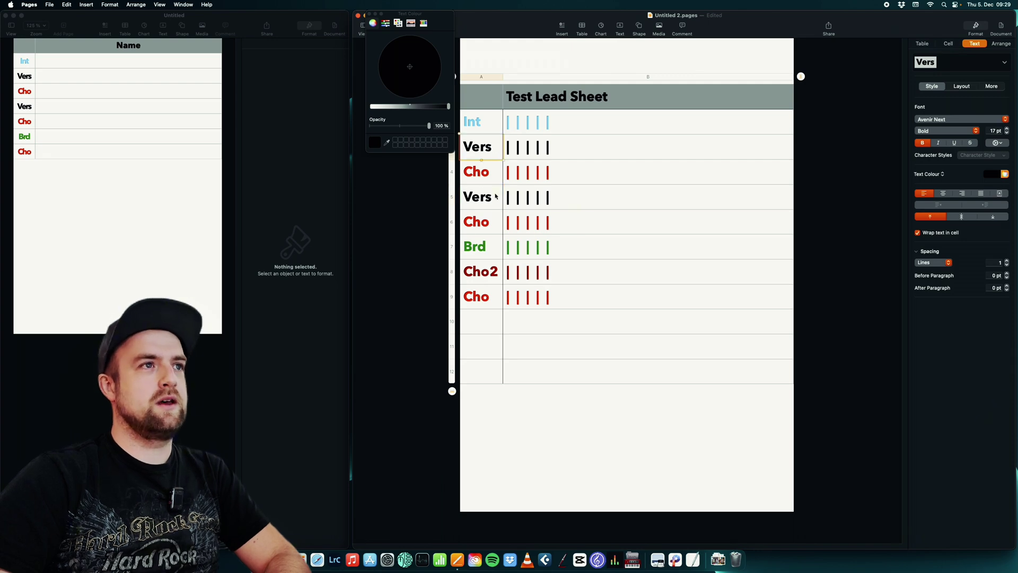
# Clear the bar lines from the repeated sections in rows 5, 6 and 9, keeping their labels
pyautogui.click(518, 200)
pyautogui.press('Delete')
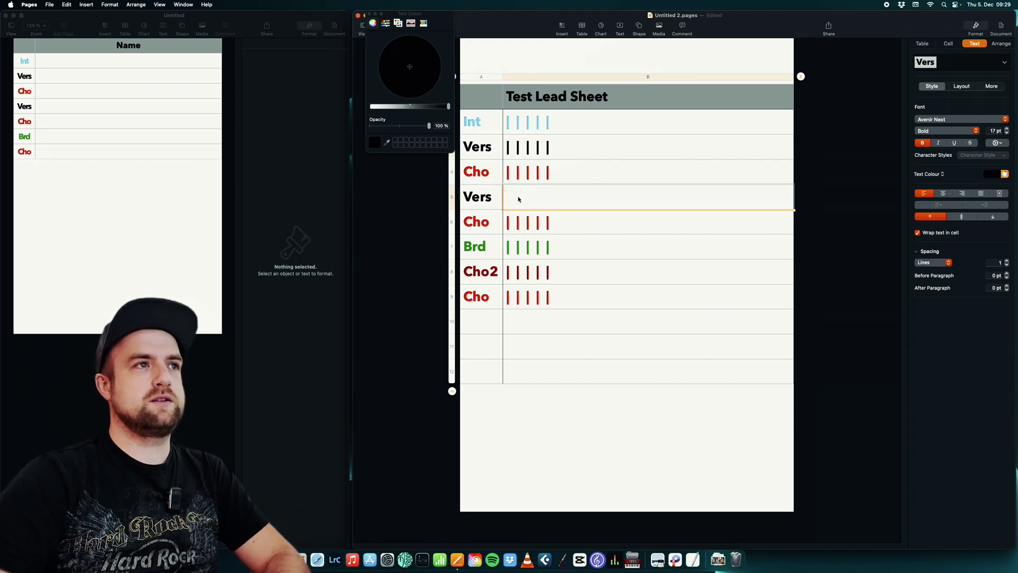
pyautogui.click(519, 224)
pyautogui.press('Delete')
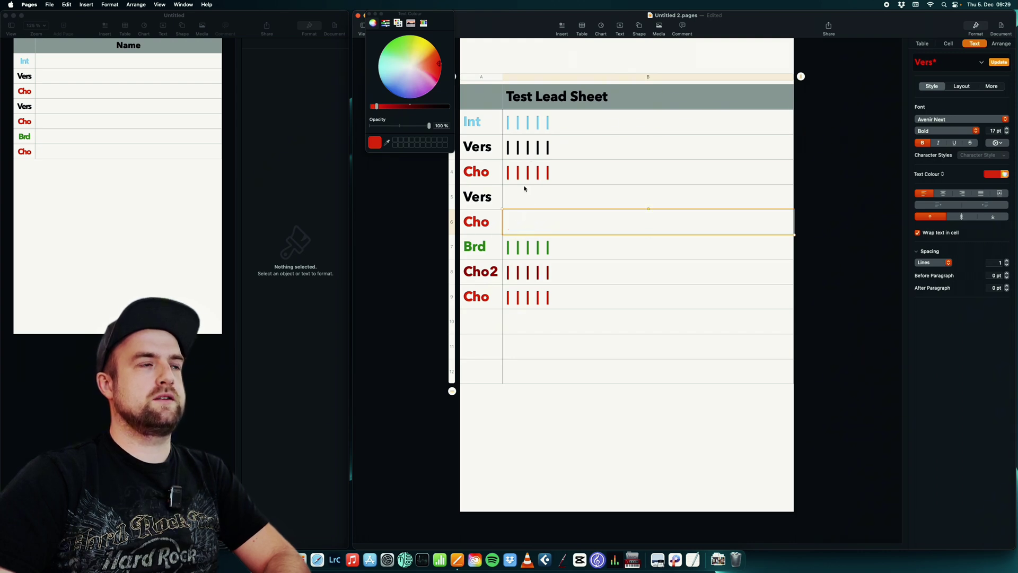
pyautogui.click(532, 293)
pyautogui.press('Delete')
pyautogui.click(512, 275)
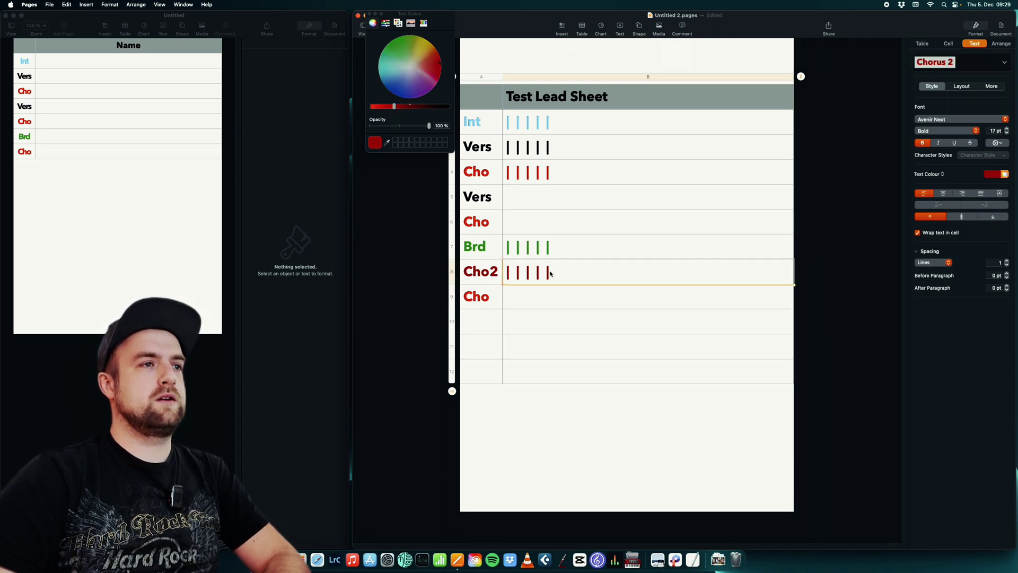
pyautogui.click(518, 297)
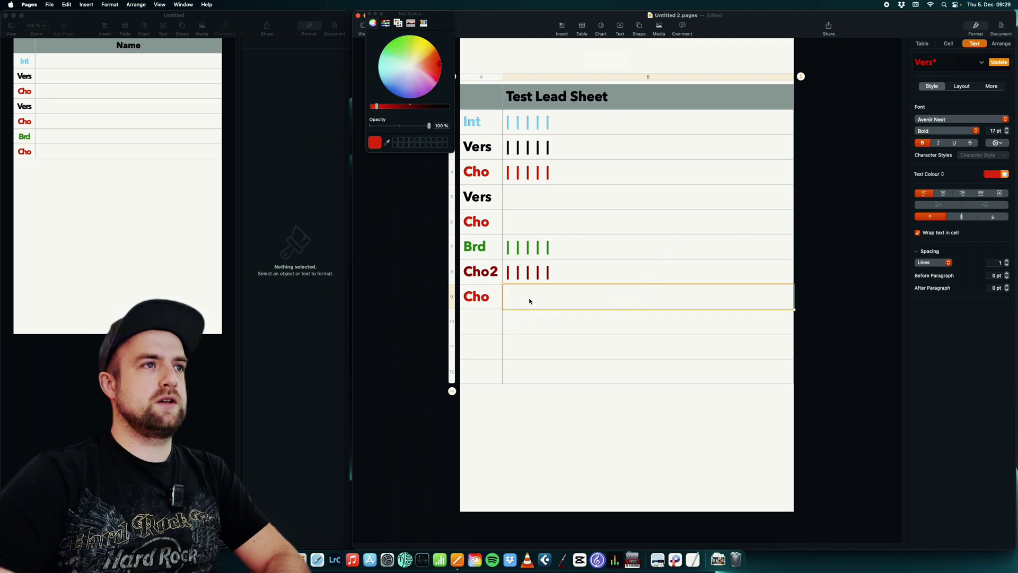
# Enter "1x" in column B of the second "Vers" row as its repeat note
pyautogui.click(535, 205)
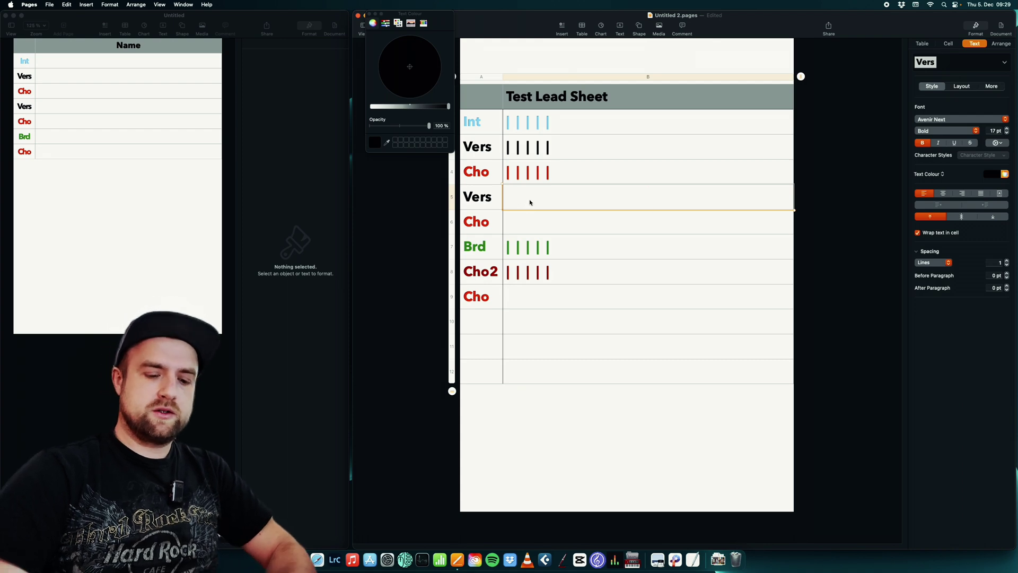
pyautogui.write('1x')
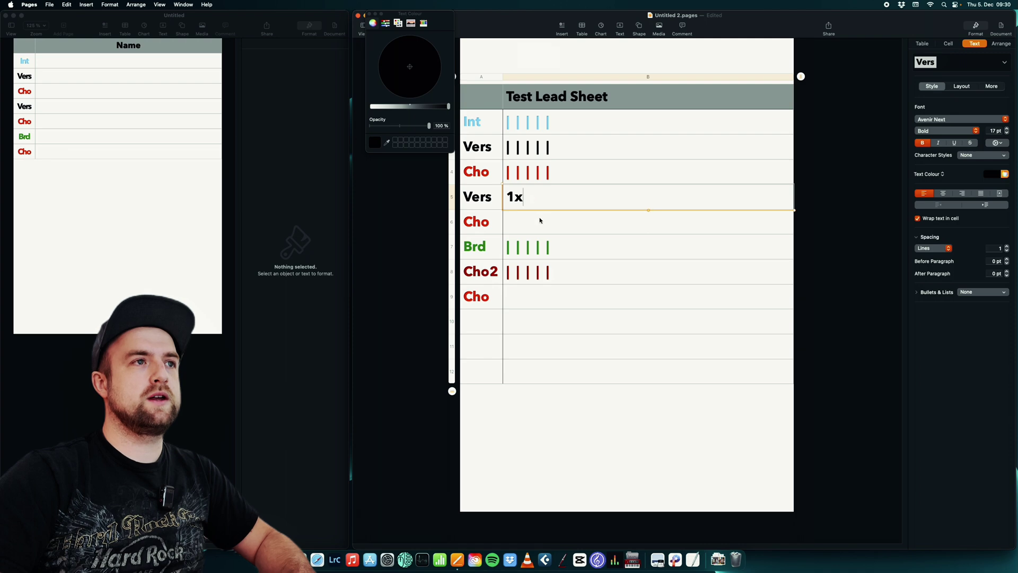
pyautogui.click(559, 149)
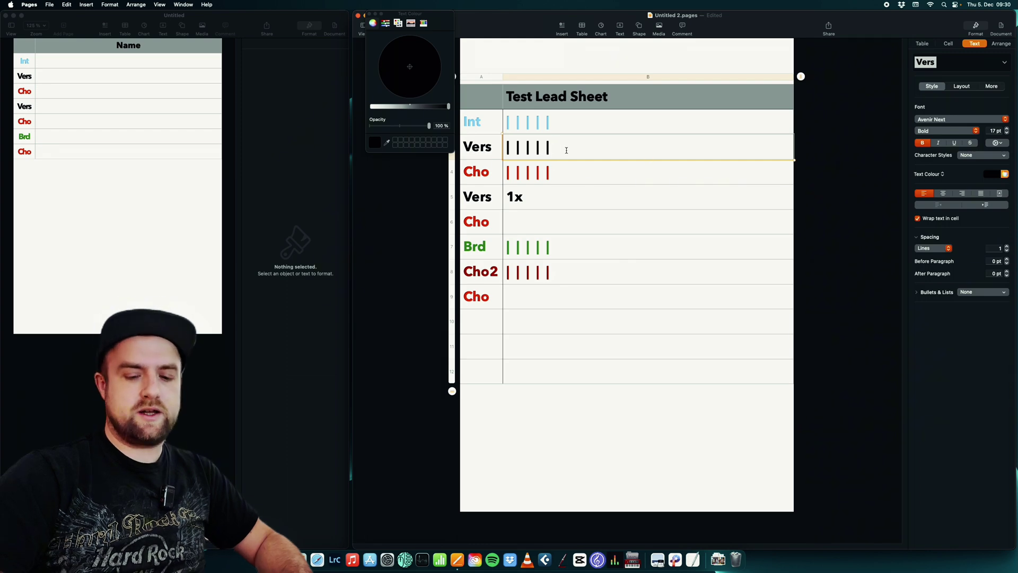
# Add "4x" on its own line below the bar lines in the first "Vers" row
pyautogui.write('4x')
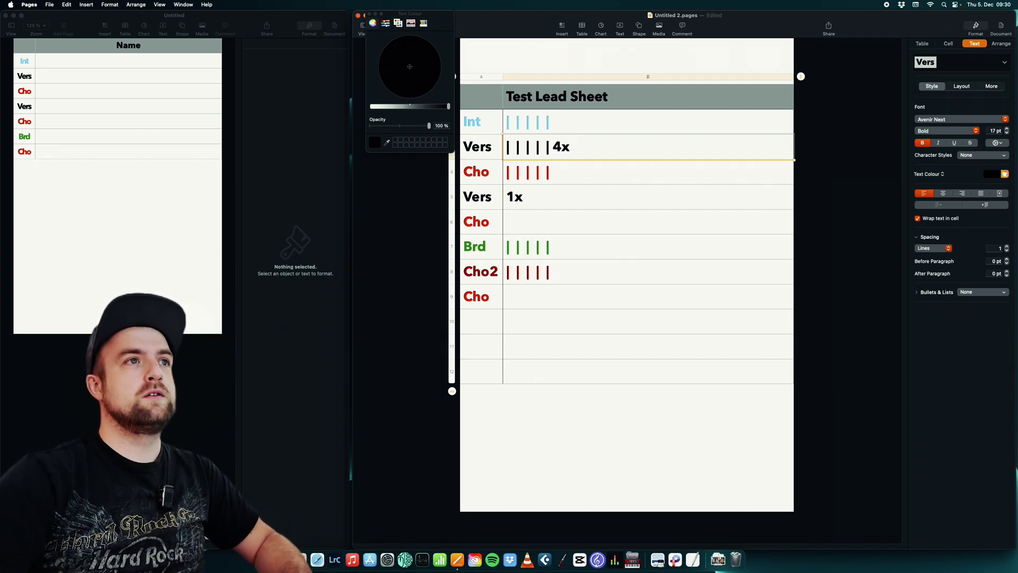
pyautogui.click(556, 151)
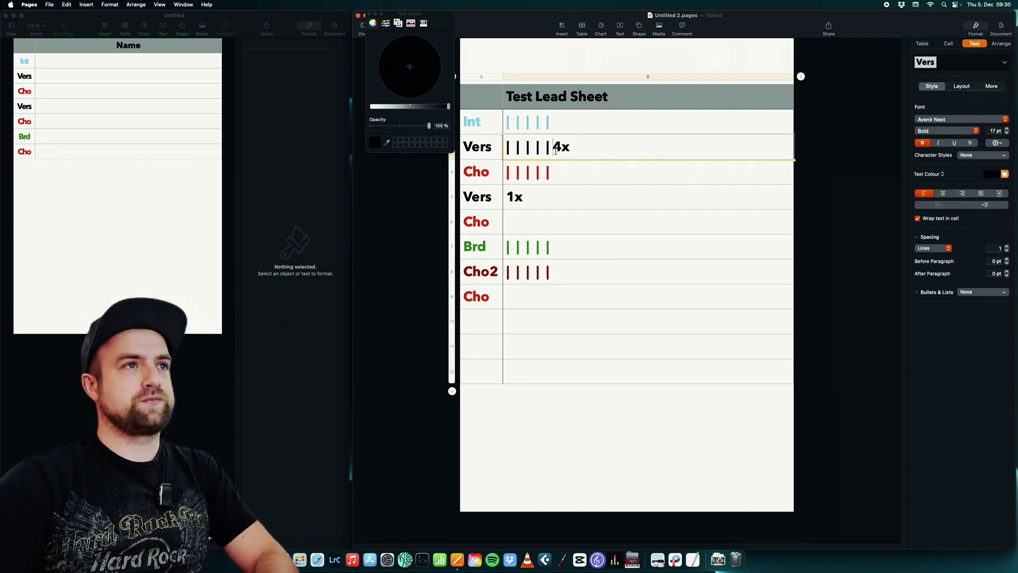
pyautogui.hotkey('alt', 'Return')
# Change the repeat note in the second "Vers" row to "2x"
pyautogui.click(526, 217)
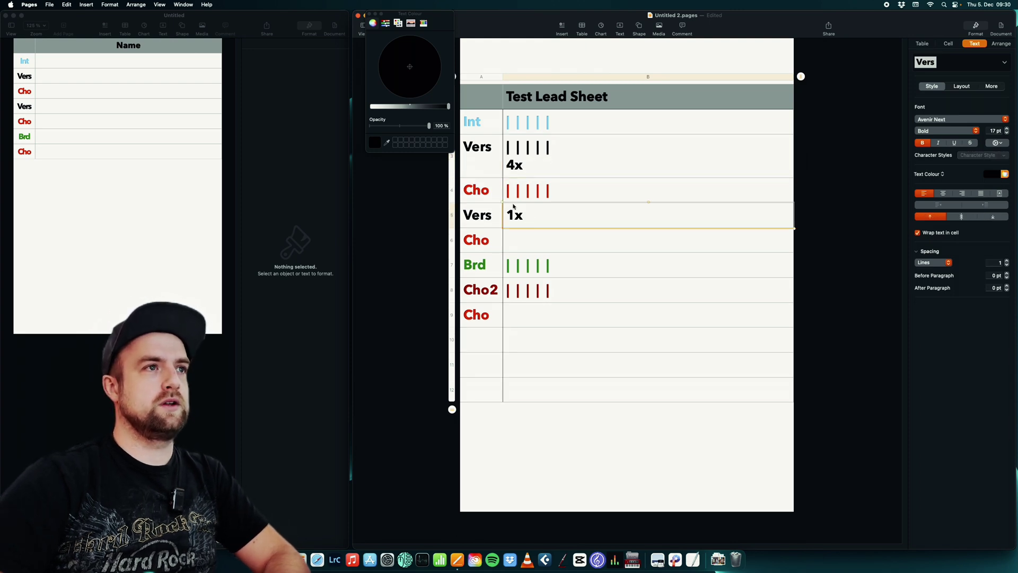
pyautogui.doubleClick(513, 214)
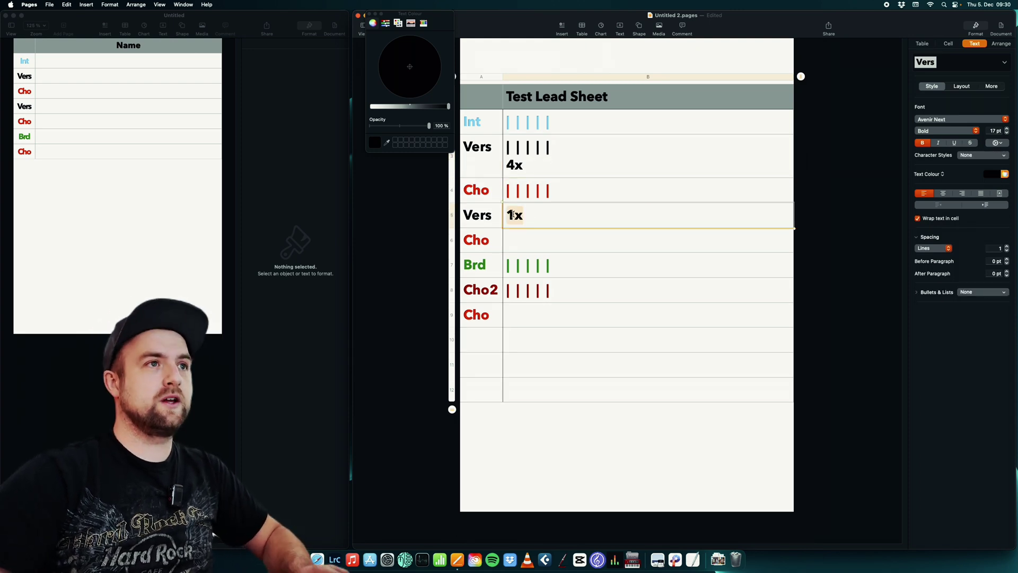
pyautogui.write('2x')
pyautogui.click(521, 243)
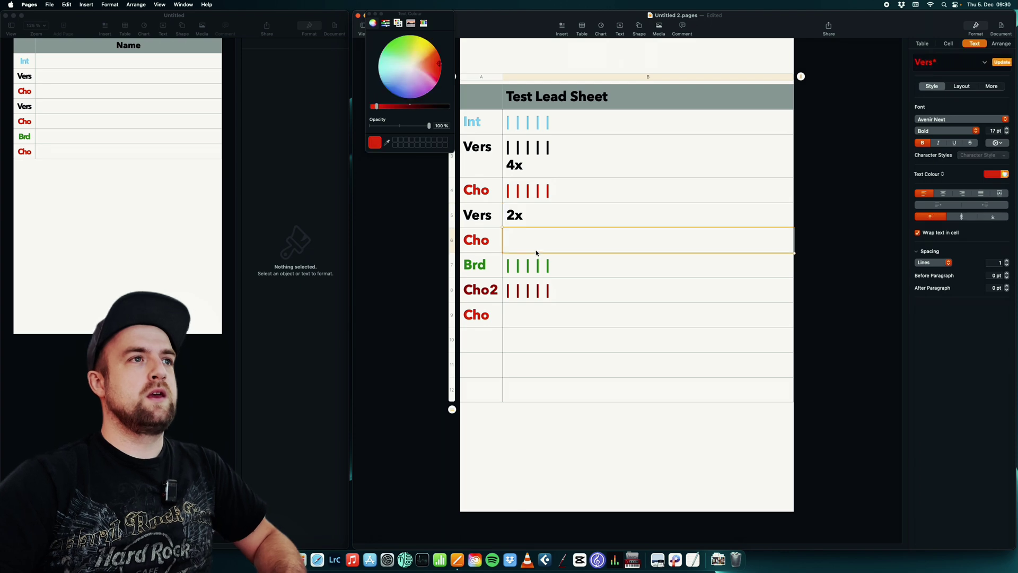
# Colour the "2x" repeat note in the second "Vers" row orange
pyautogui.click(537, 222)
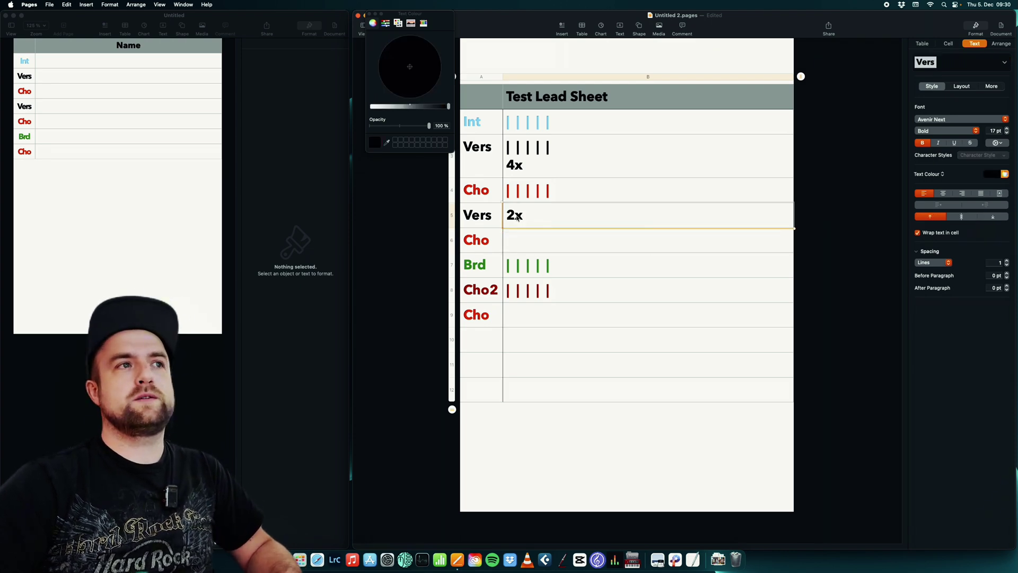
pyautogui.click(987, 175)
pyautogui.click(972, 211)
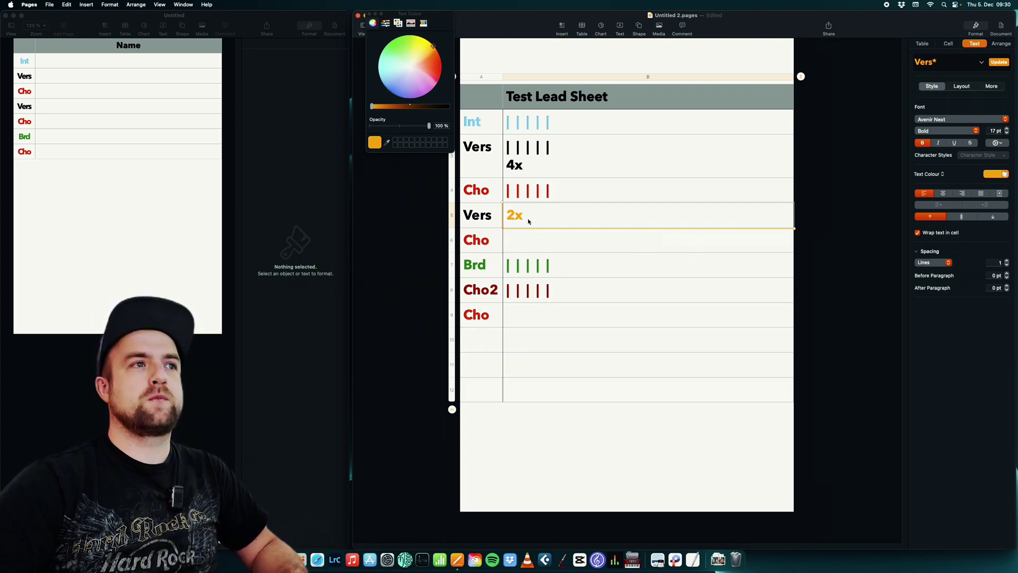
# Create a paragraph style named "Repeat" from the orange note's formatting
pyautogui.click(977, 66)
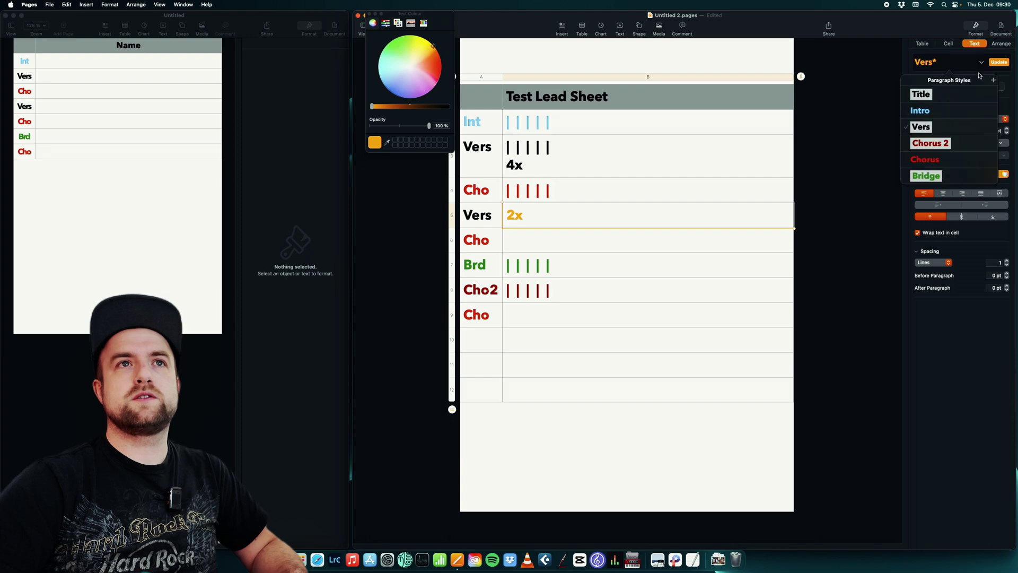
pyautogui.click(993, 81)
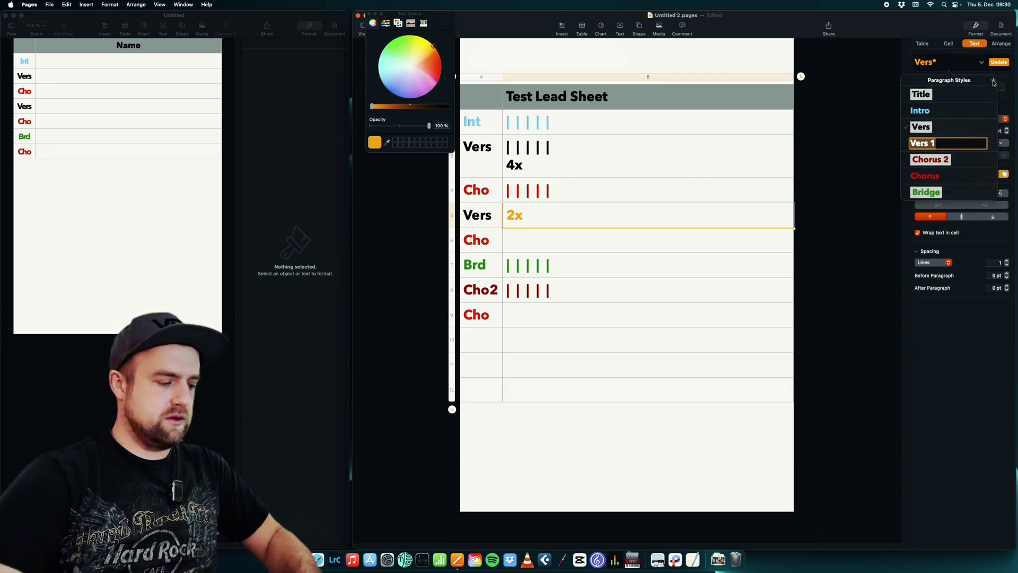
pyautogui.write('Repeat')
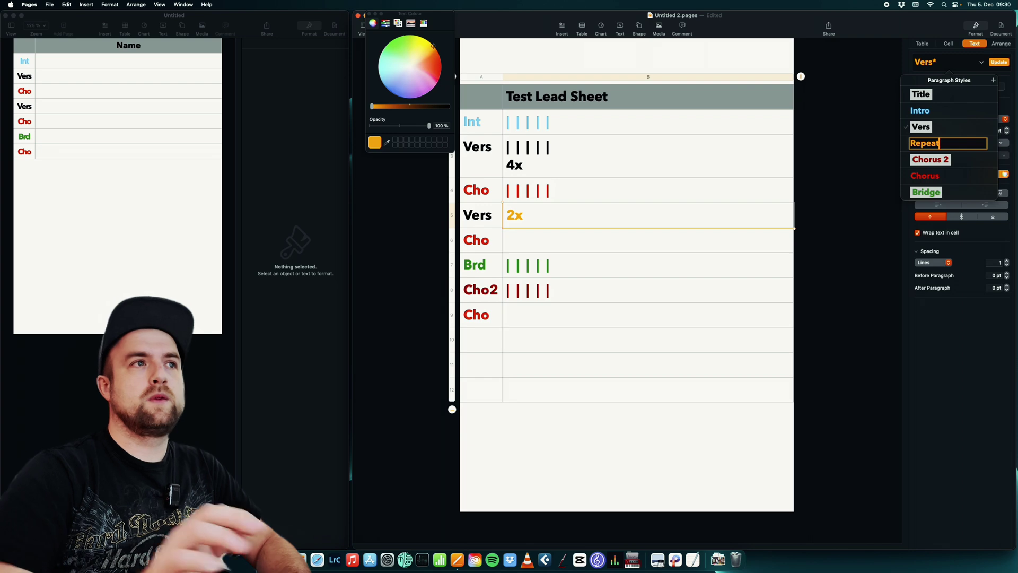
pyautogui.press('Return')
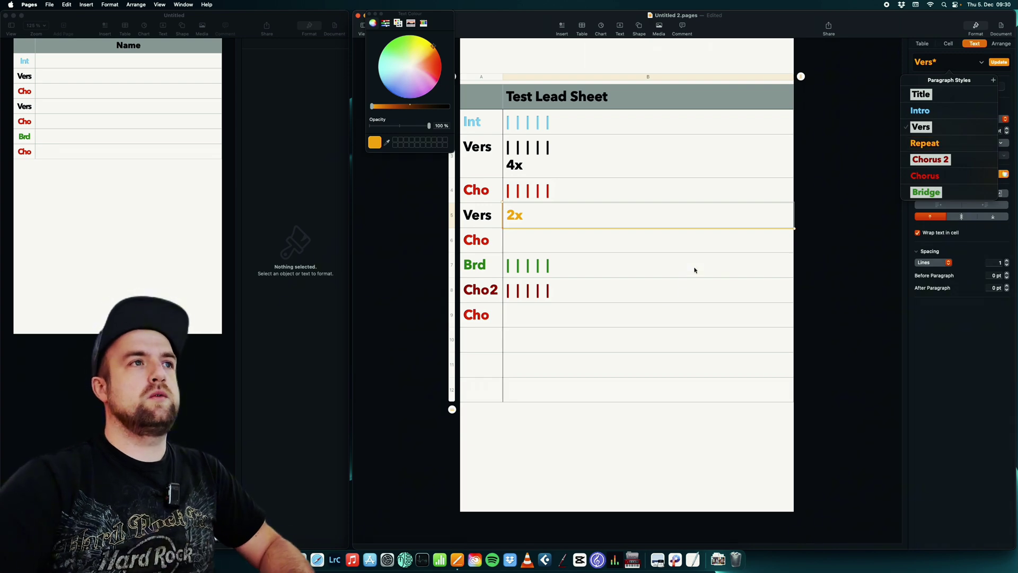
# Apply the "Repeat" paragraph style to the "4x" line in the first "Vers" row
pyautogui.click(512, 169)
pyautogui.doubleClick(515, 168)
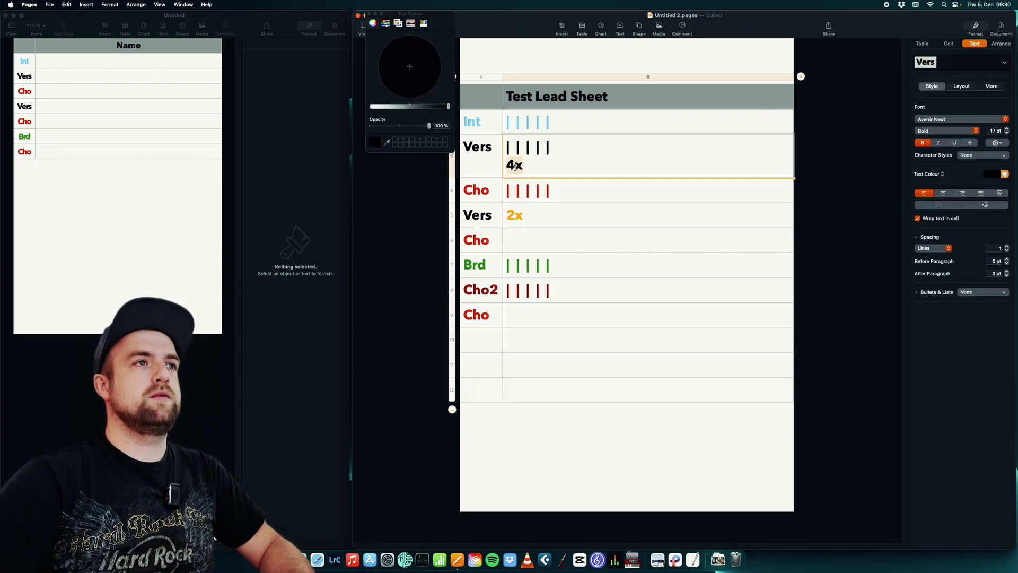
pyautogui.click(514, 168)
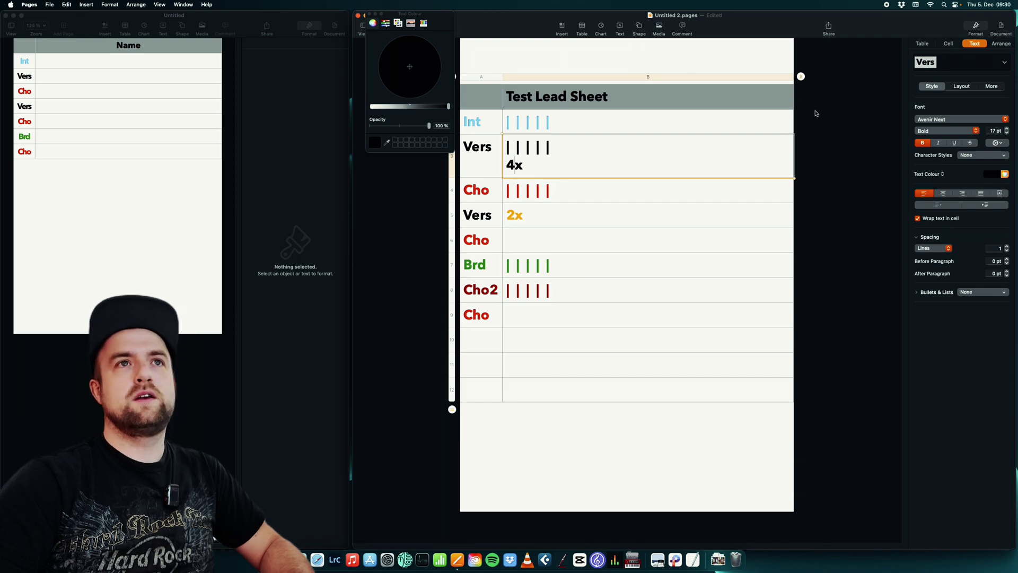
pyautogui.click(933, 62)
pyautogui.click(929, 142)
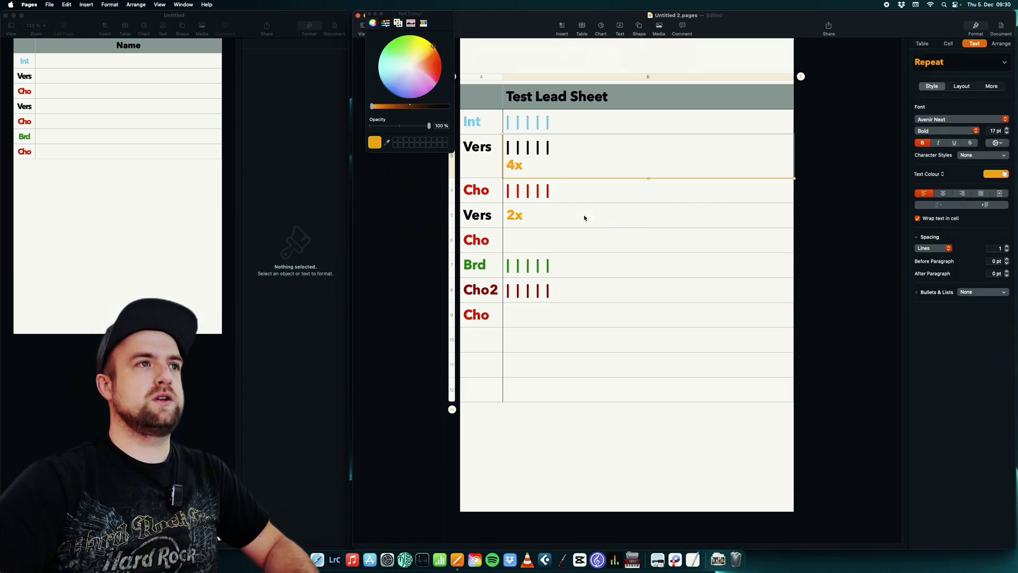
pyautogui.click(545, 214)
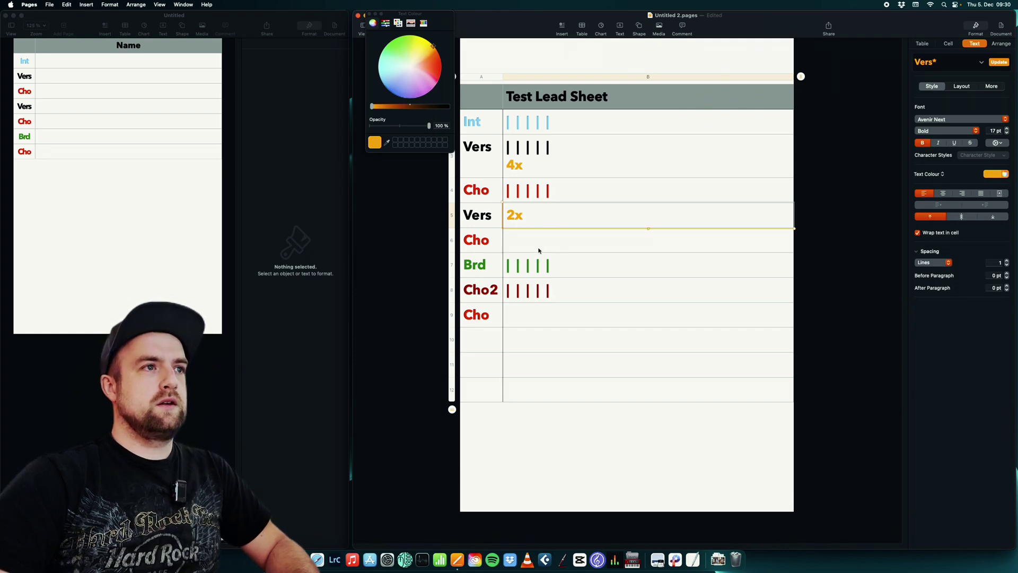
pyautogui.click(506, 292)
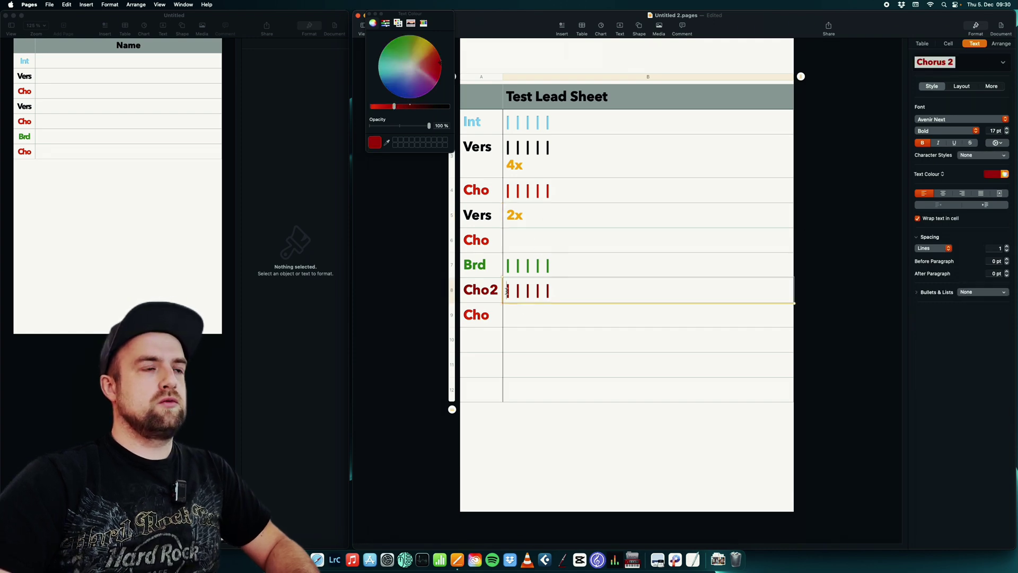
# Insert a "Piano Pad Chord" line above the bar lines in the "Int" row
pyautogui.click(507, 123)
pyautogui.press('Return')
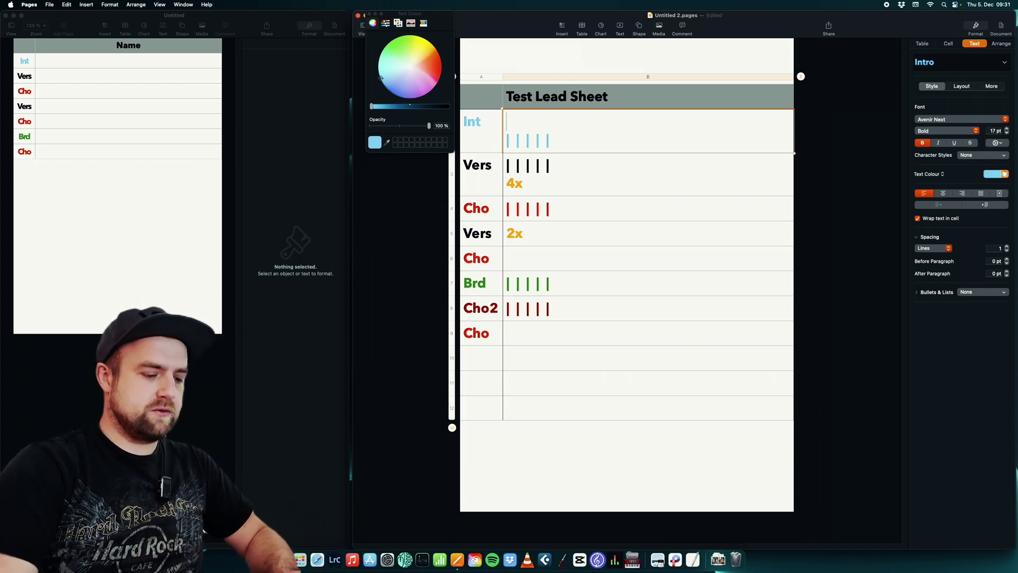
pyautogui.write('Pi')
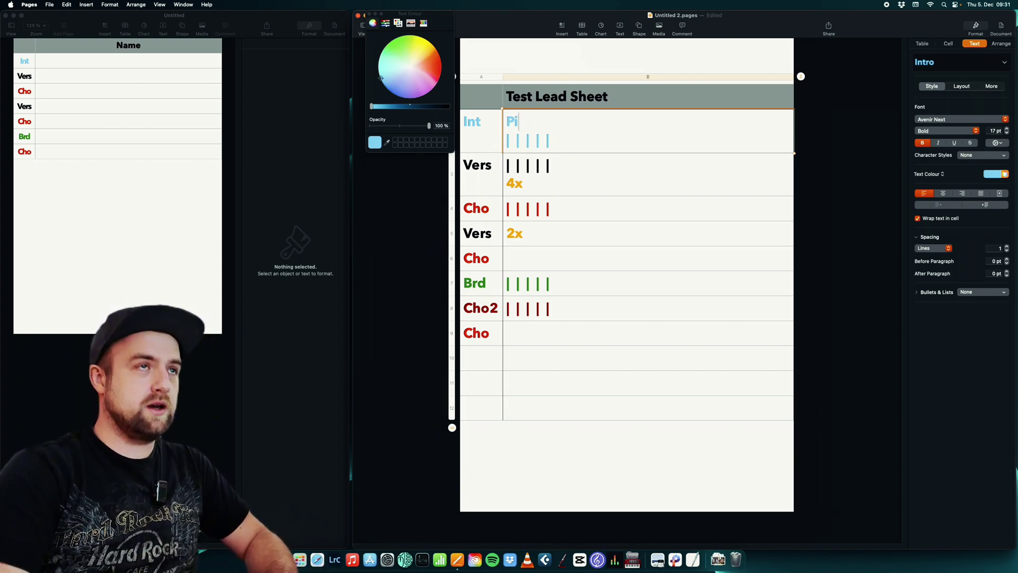
pyautogui.write('ano Pad ')
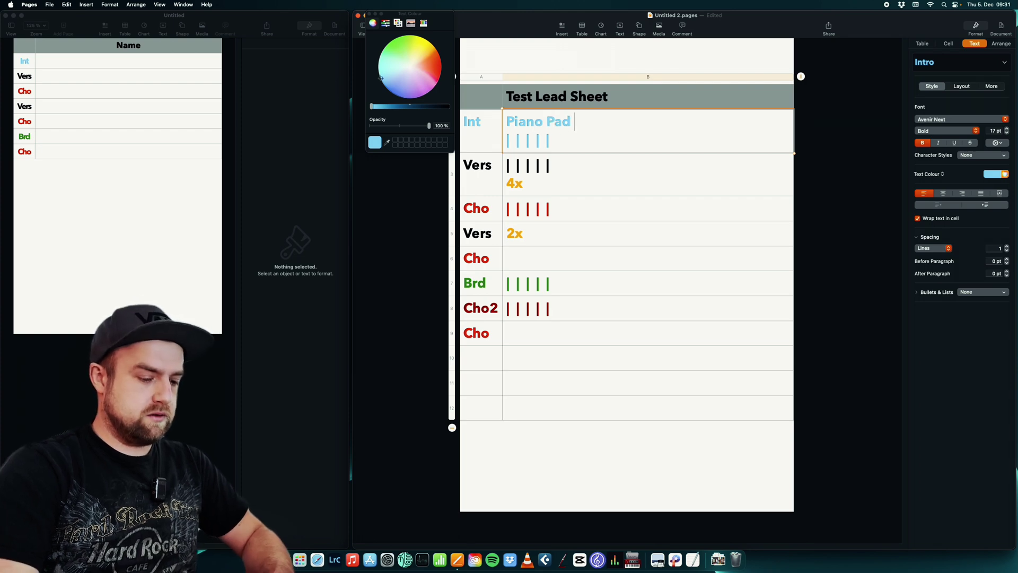
pyautogui.write('Chord')
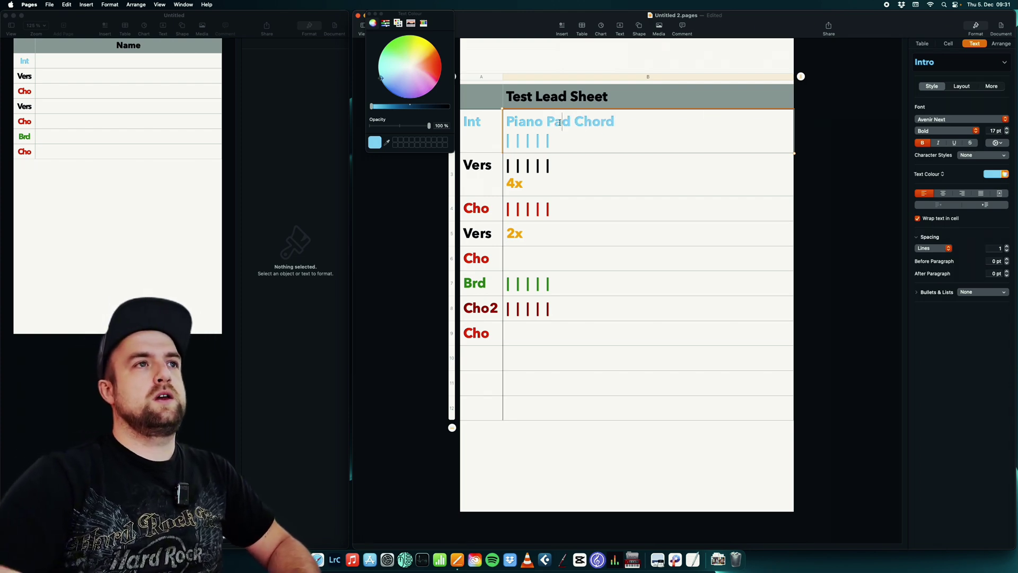
# Format the word "Pad" in the intro's text line as dark grey at 10 pt
pyautogui.click(996, 175)
pyautogui.click(973, 227)
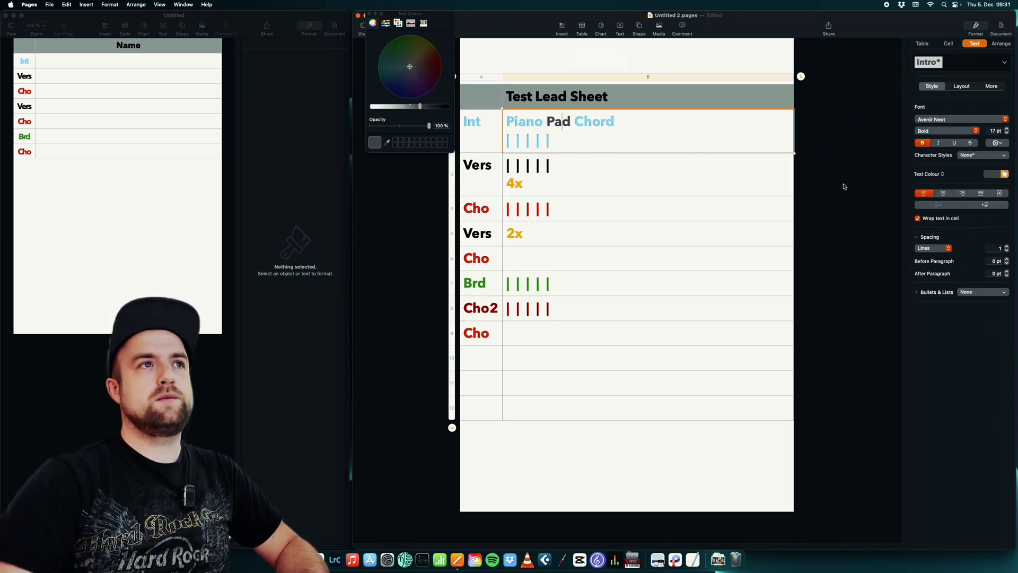
pyautogui.click(993, 131)
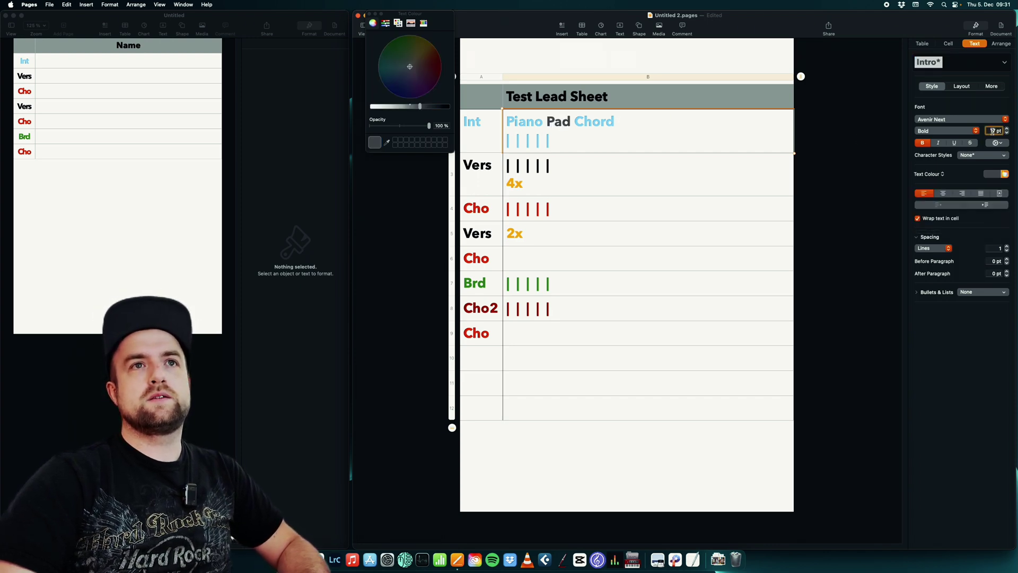
pyautogui.write('10')
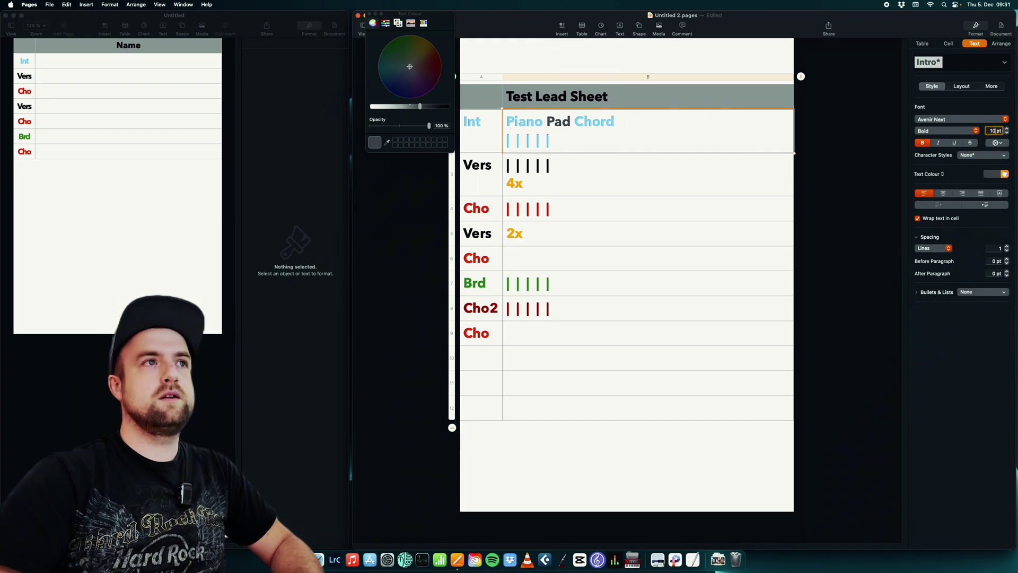
pyautogui.press('Return')
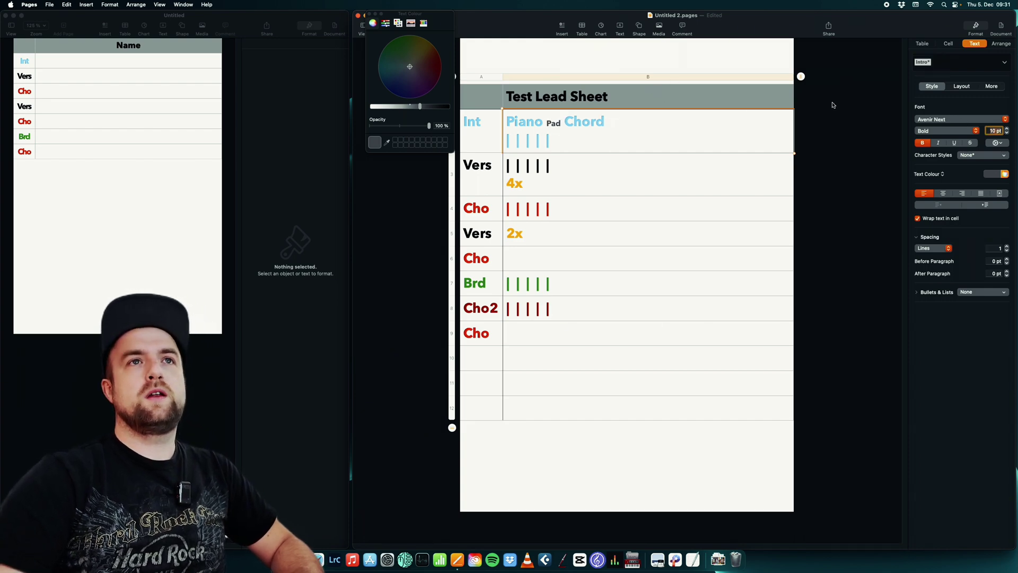
# Create a paragraph style named "Note" from the small grey formatting for the "Piano Pad Chord" line
pyautogui.click(977, 60)
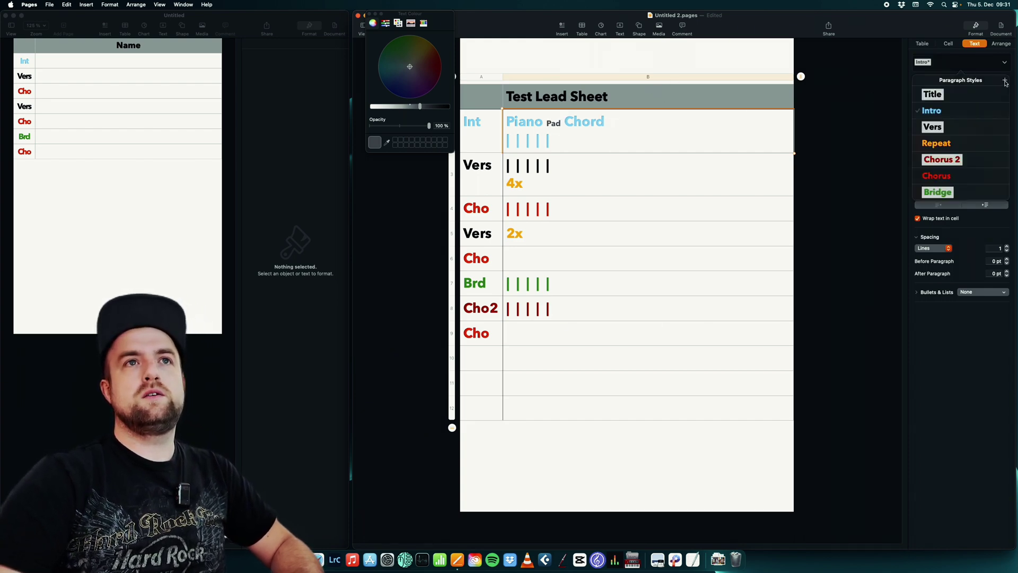
pyautogui.click(1005, 80)
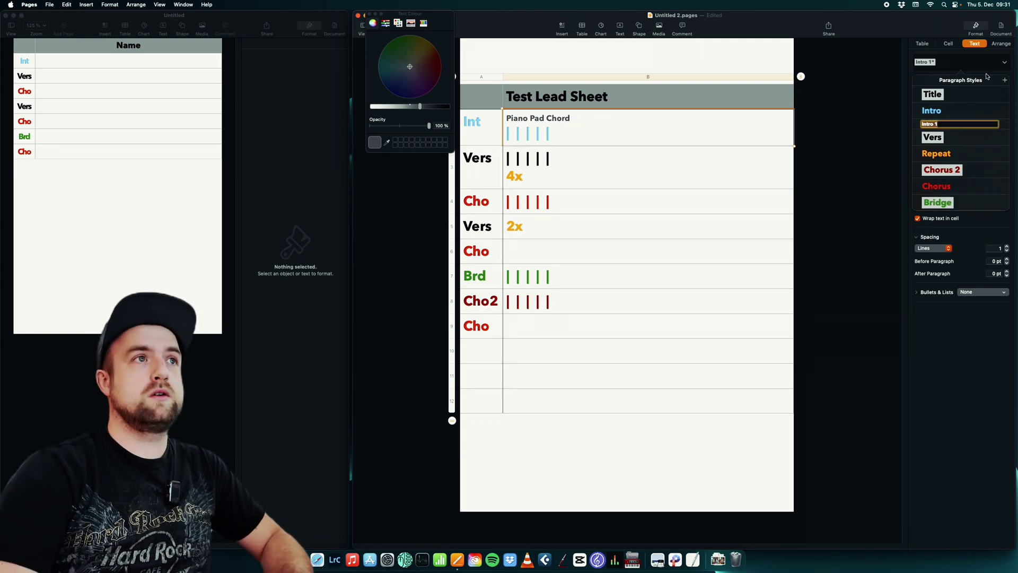
pyautogui.write('Note')
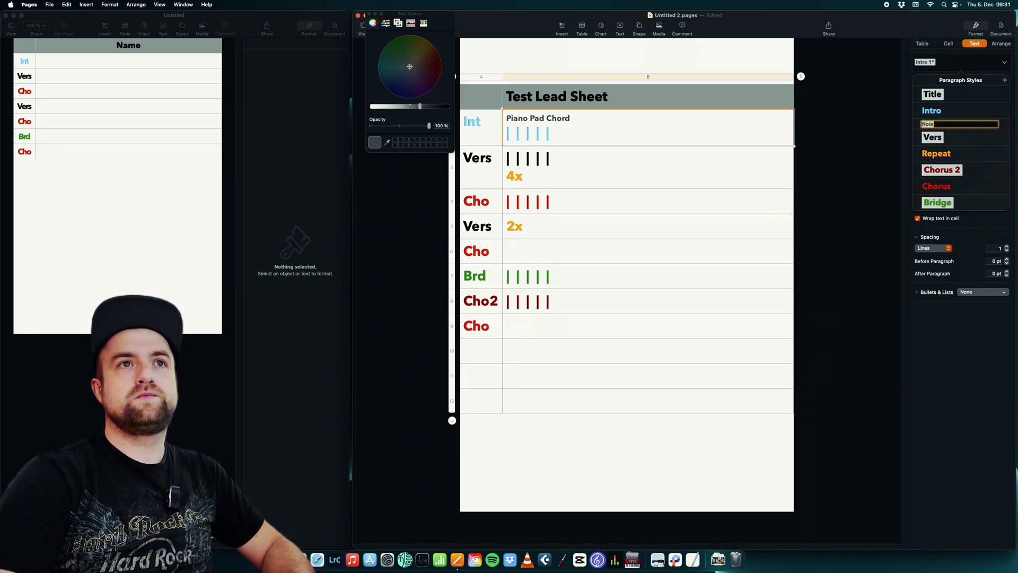
pyautogui.press('Return')
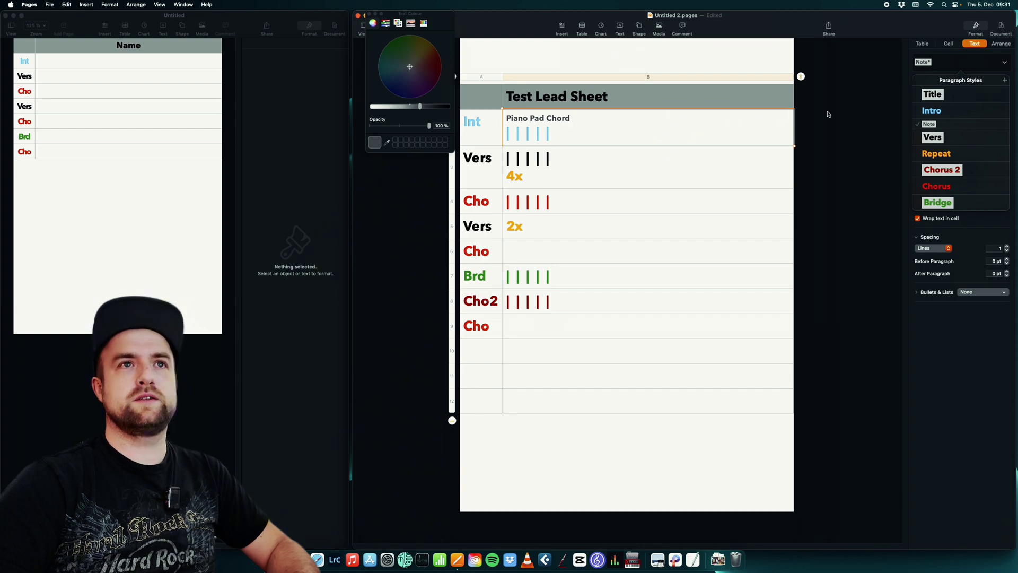
# Delete the three empty rows 10 to 12 at the end of the table
pyautogui.click(546, 252)
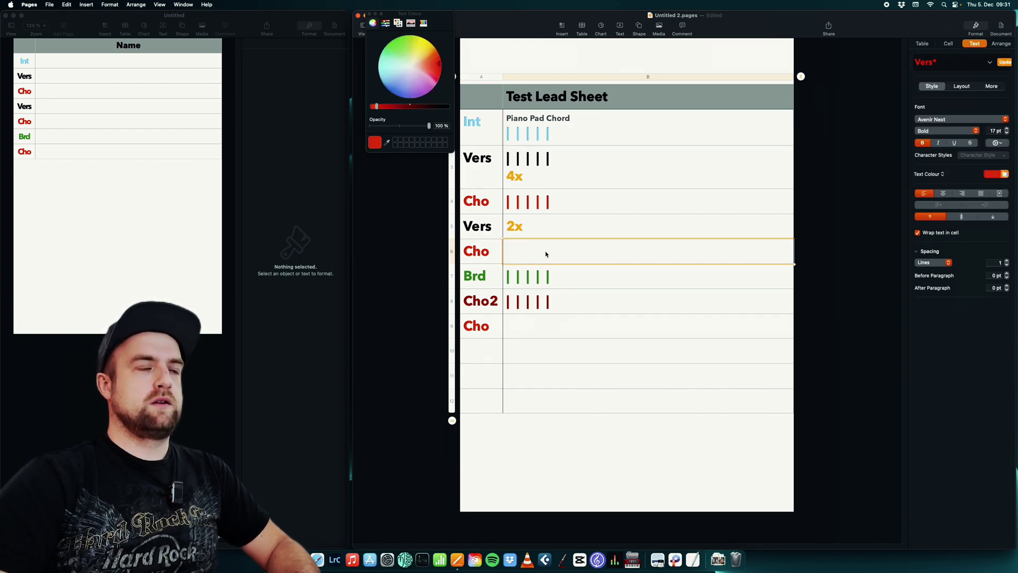
pyautogui.click(559, 321)
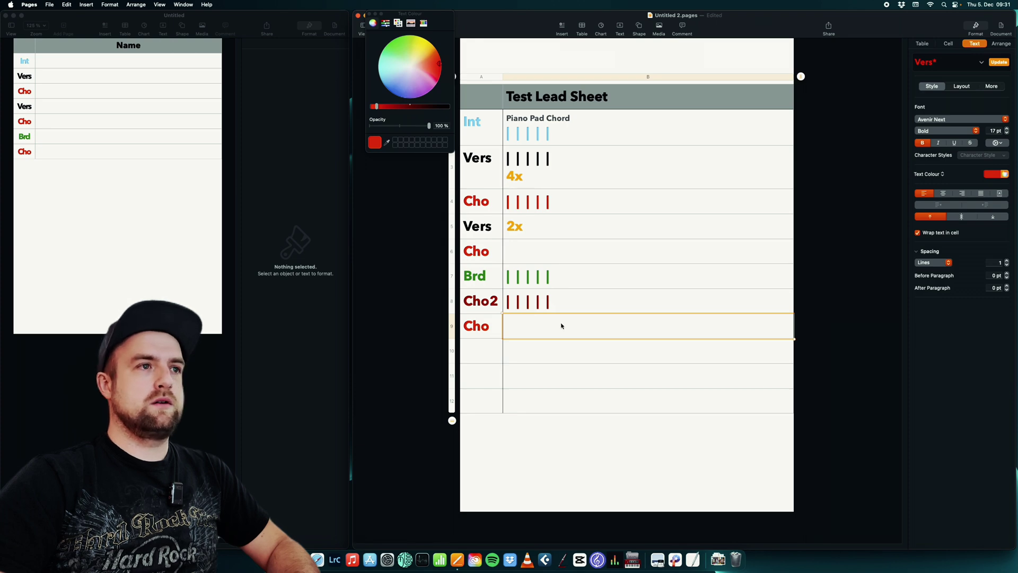
pyautogui.click(553, 351)
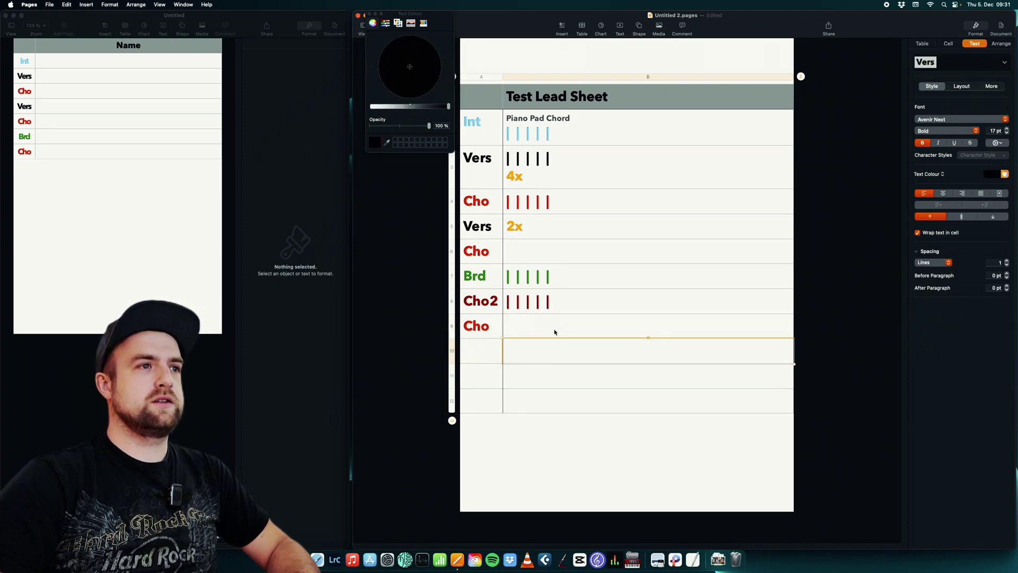
pyautogui.moveTo(498, 353); pyautogui.dragTo(661, 391)
pyautogui.rightClick(640, 364)
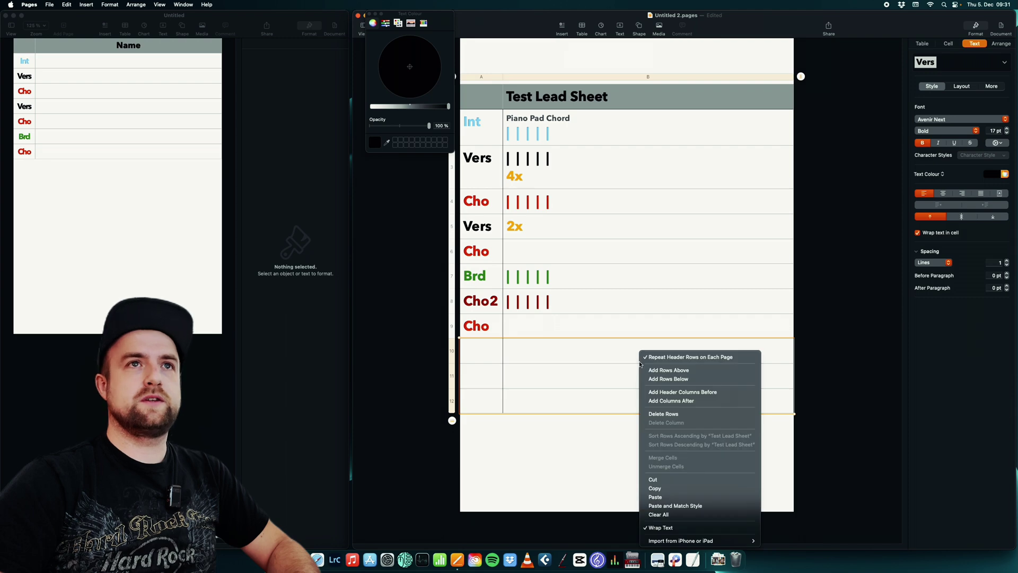
pyautogui.click(671, 414)
# Enter "3x" and, on a second line, "ending only piano chords" in the last "Cho" row
pyautogui.click(547, 329)
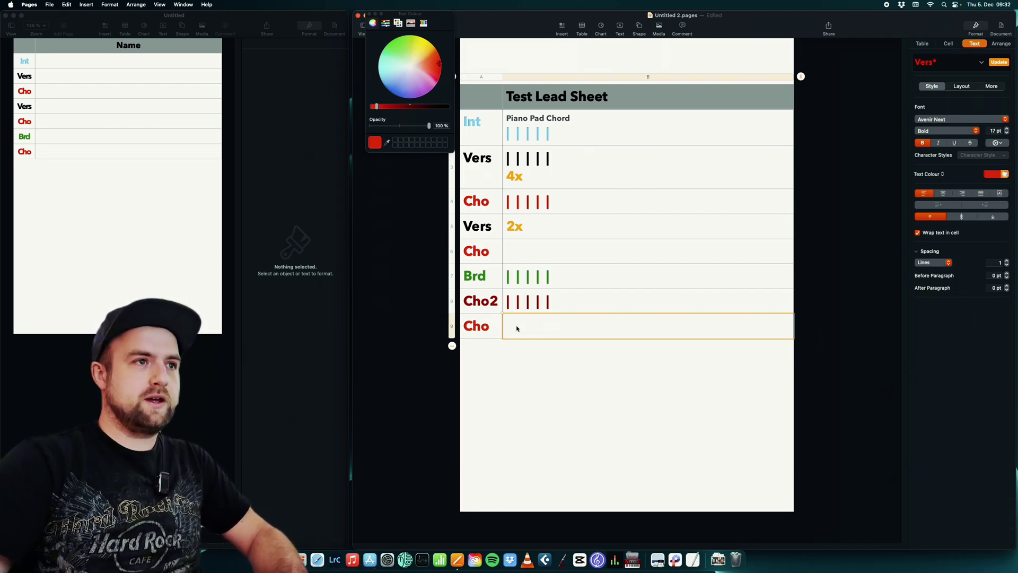
pyautogui.write('3x')
pyautogui.press('Return')
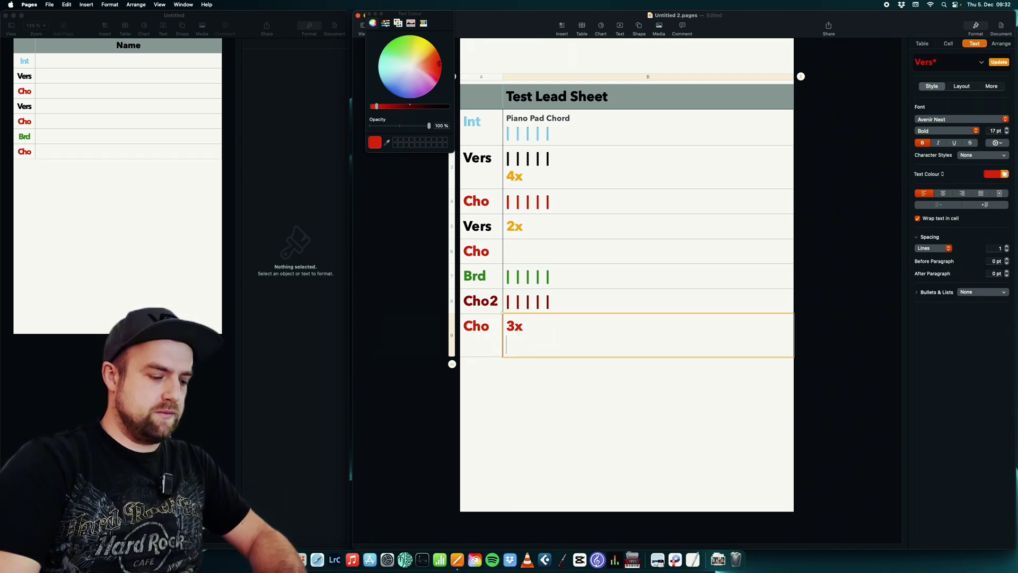
pyautogui.write('ending')
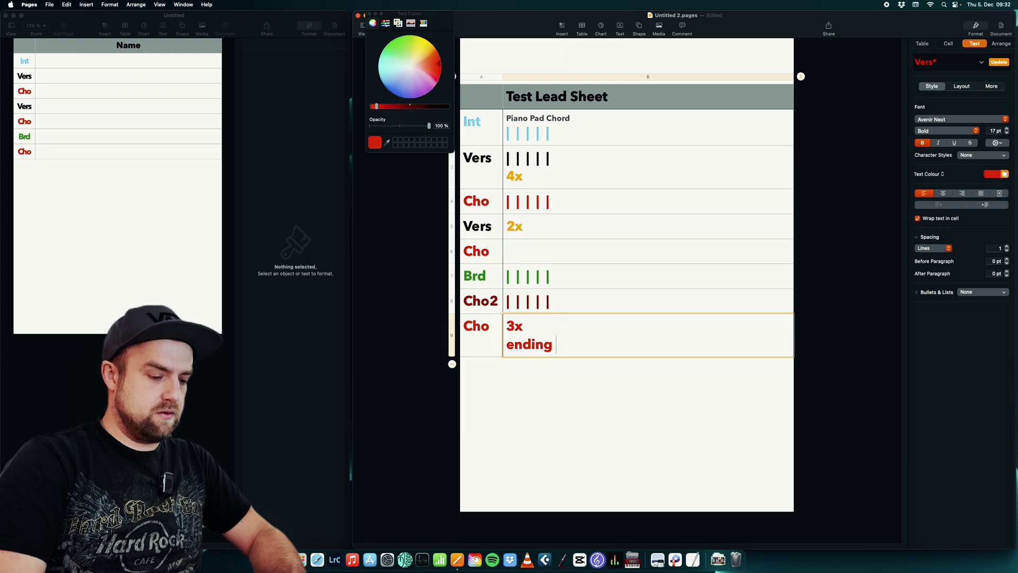
pyautogui.write(' only piano chords')
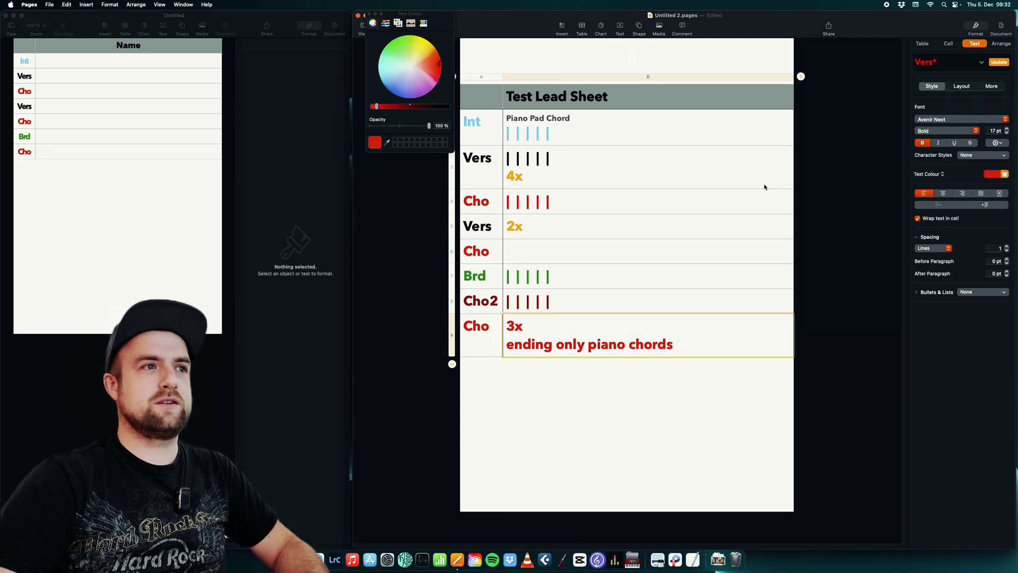
# Apply the "Repeat" paragraph style to "3x" and the "Note" style to the "ending only piano chords" line
pyautogui.click(935, 65)
pyautogui.click(925, 154)
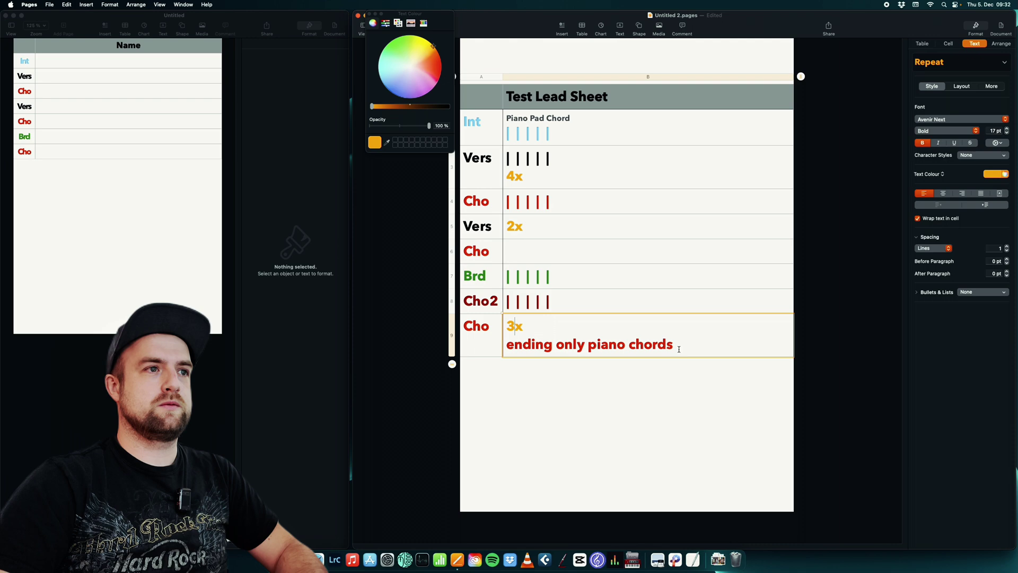
pyautogui.click(557, 346)
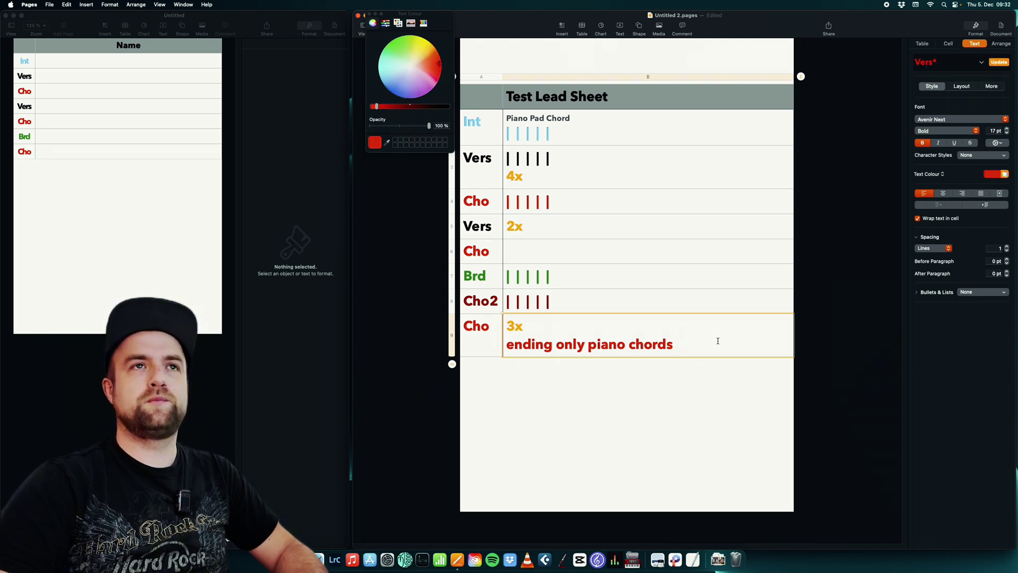
pyautogui.click(944, 62)
pyautogui.click(925, 91)
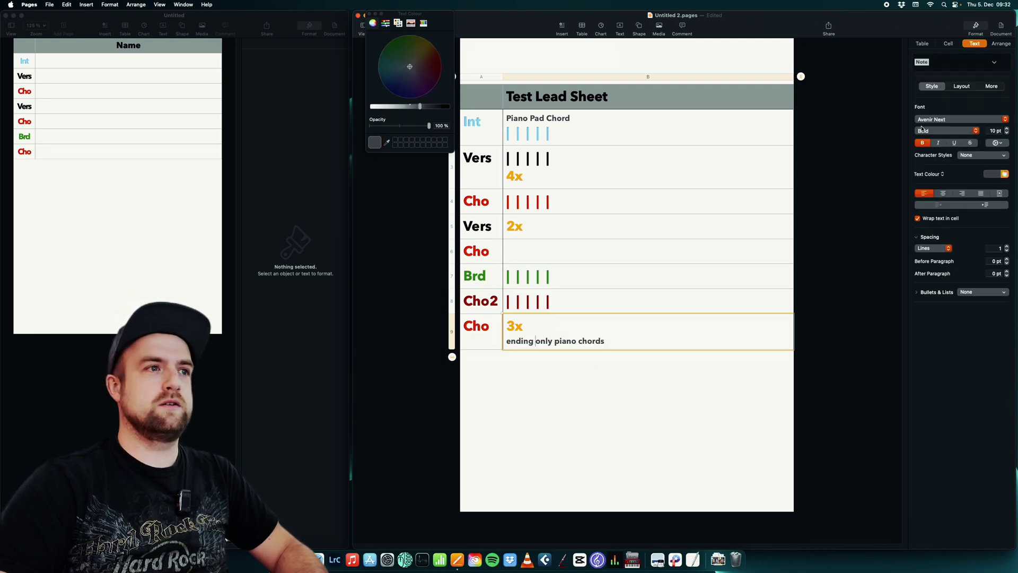
pyautogui.click(577, 300)
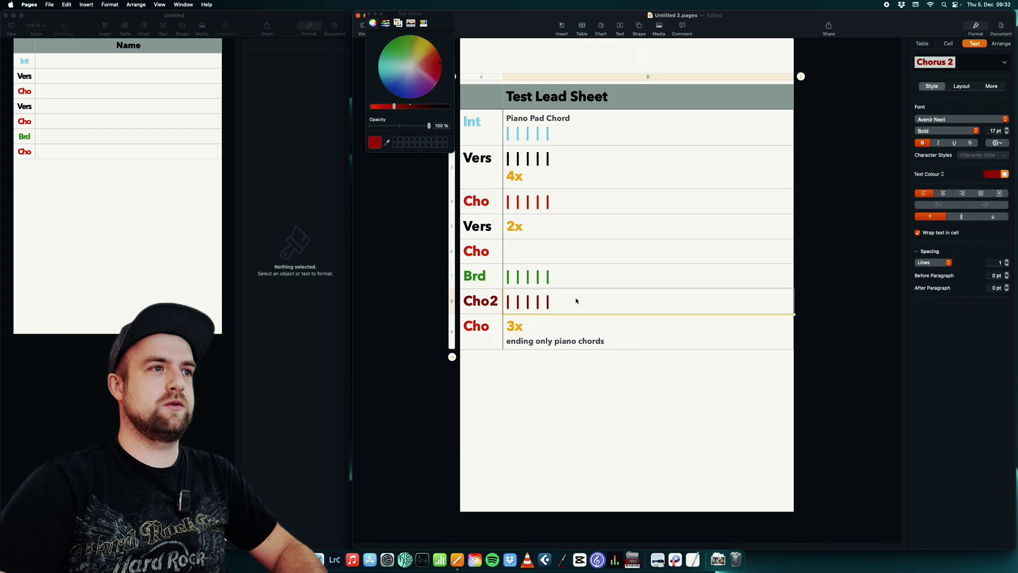
# Clear the text beside the last "Cho" label and remove the "2x" and "4x" repeat notes from the two "Vers" rows
pyautogui.click(567, 329)
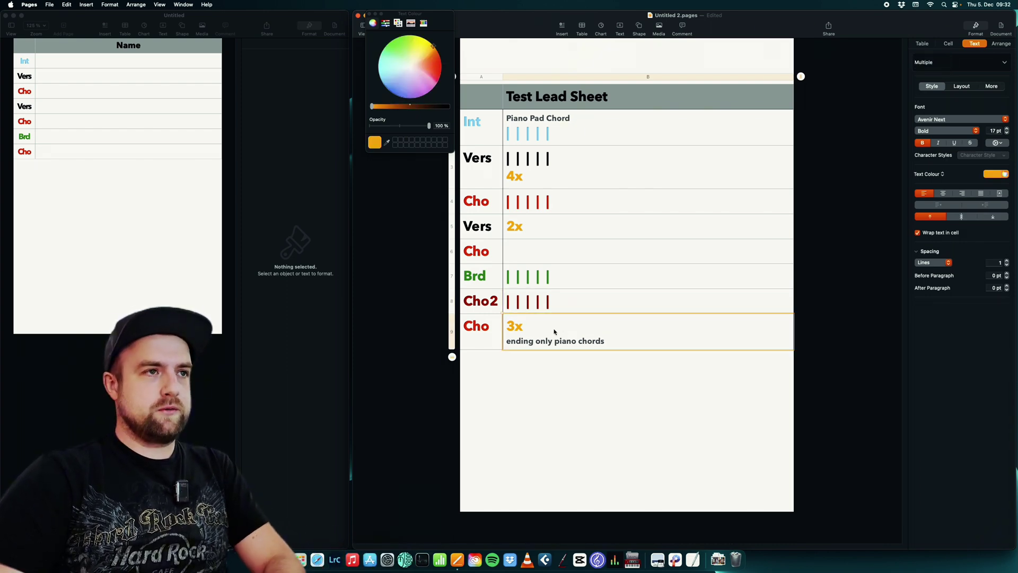
pyautogui.press('Delete')
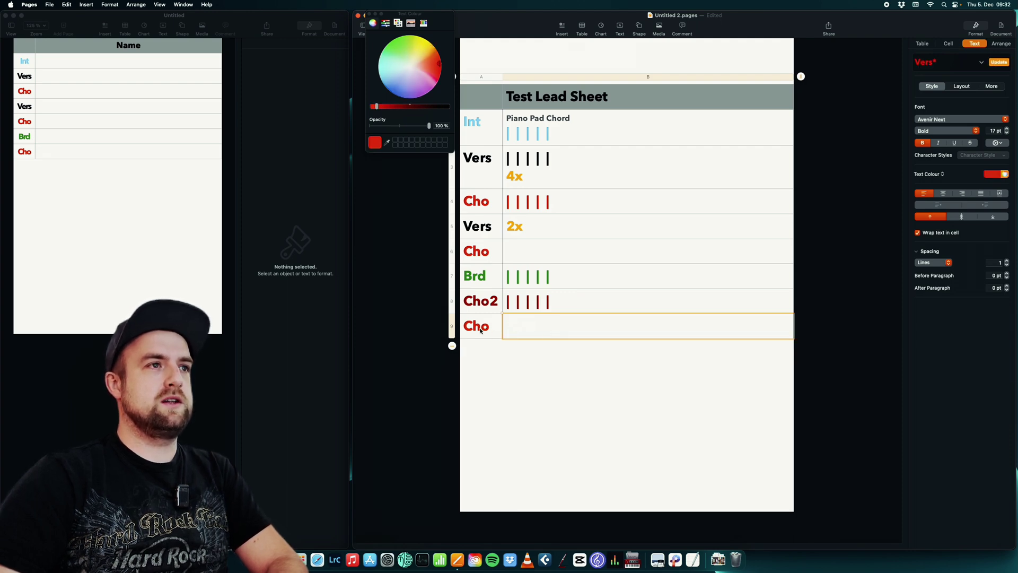
pyautogui.click(529, 227)
pyautogui.press('Delete')
pyautogui.press('Up')
pyautogui.press('Up')
pyautogui.press('Return')
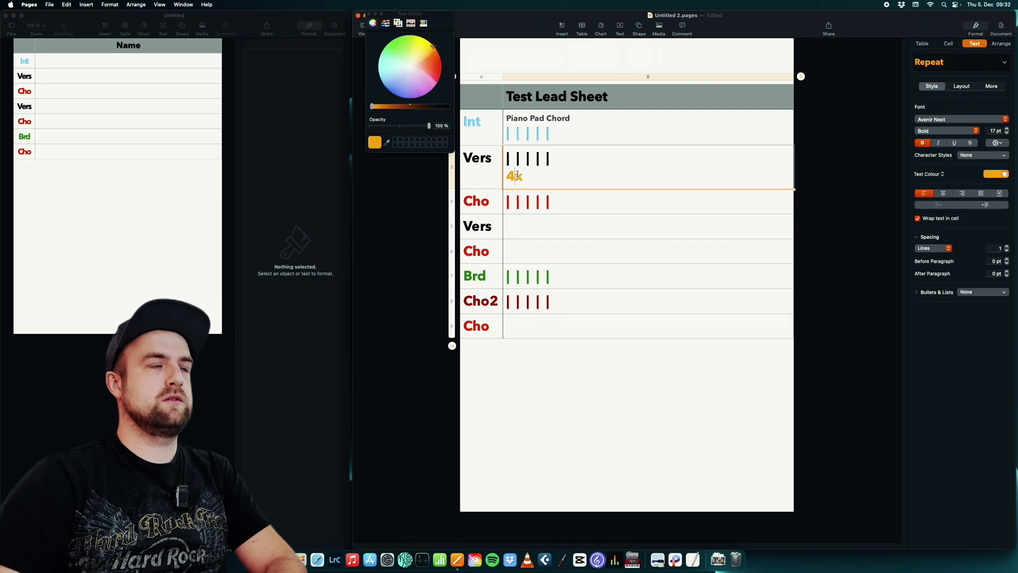
pyautogui.press('BackSpace')
pyautogui.press('BackSpace')
pyautogui.press('BackSpace')
pyautogui.click(553, 184)
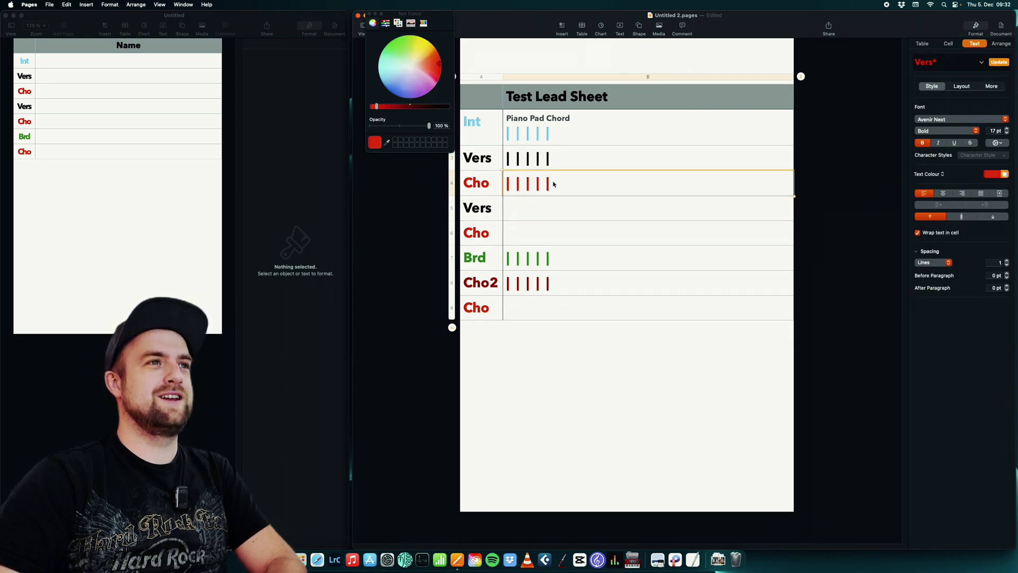
# Close the colour picker and turn off the document's page header
pyautogui.click(370, 15)
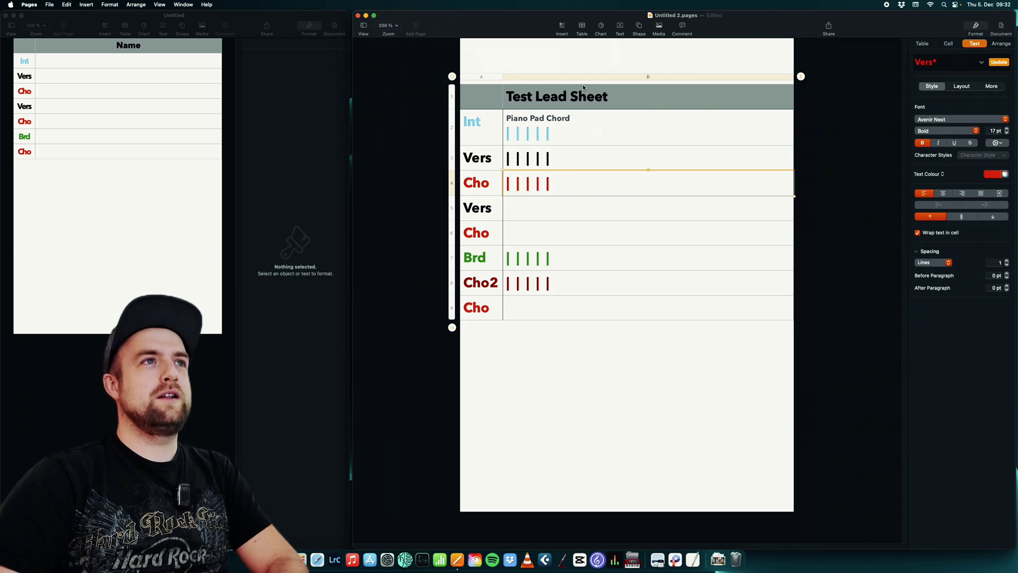
pyautogui.click(594, 122)
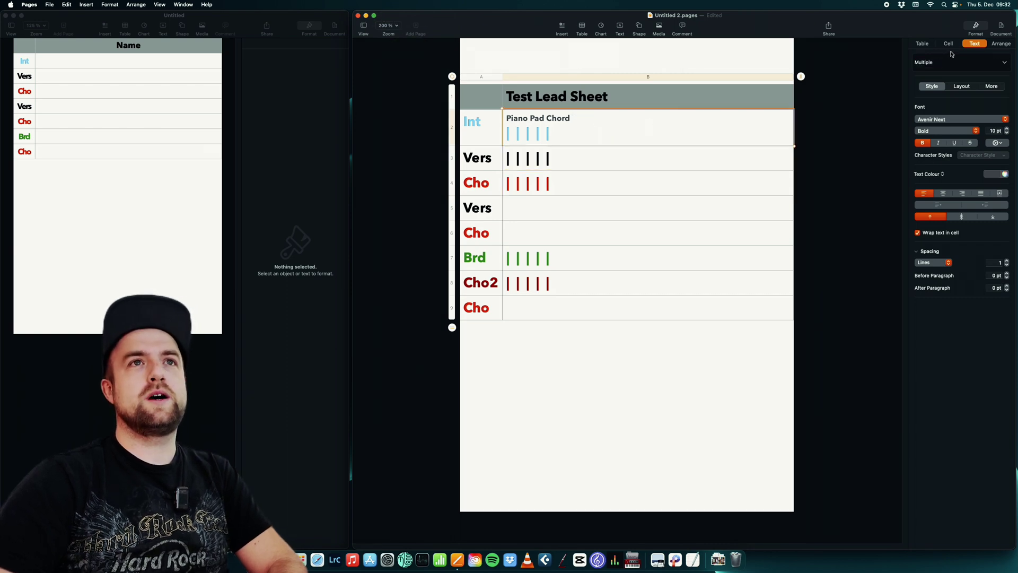
pyautogui.click(1001, 26)
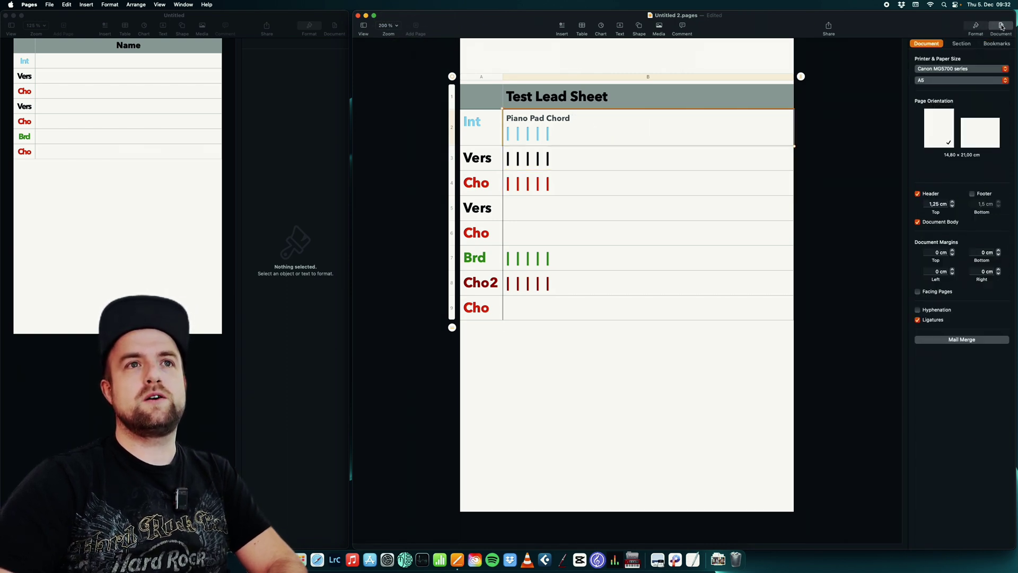
pyautogui.click(918, 194)
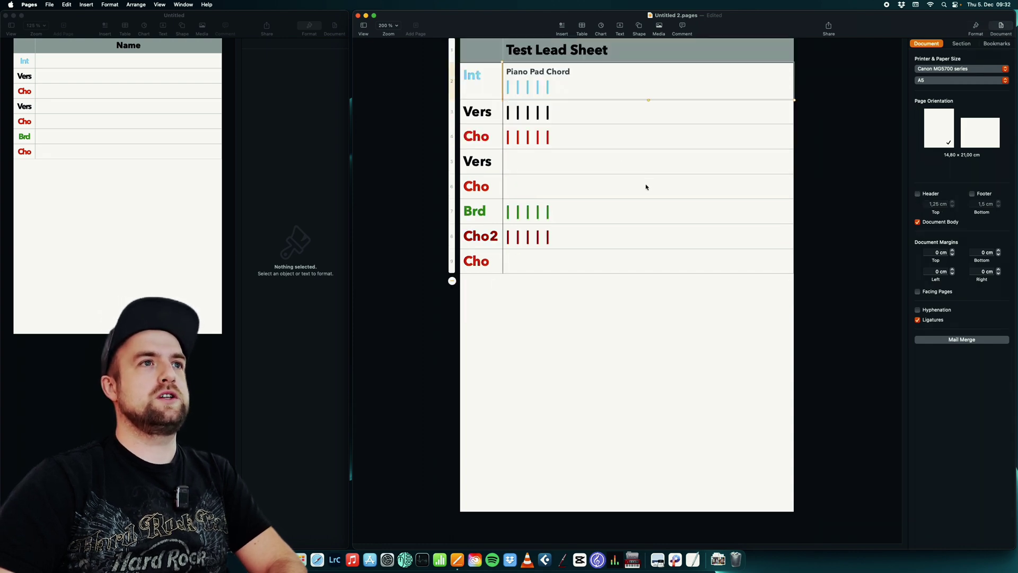
pyautogui.click(640, 163)
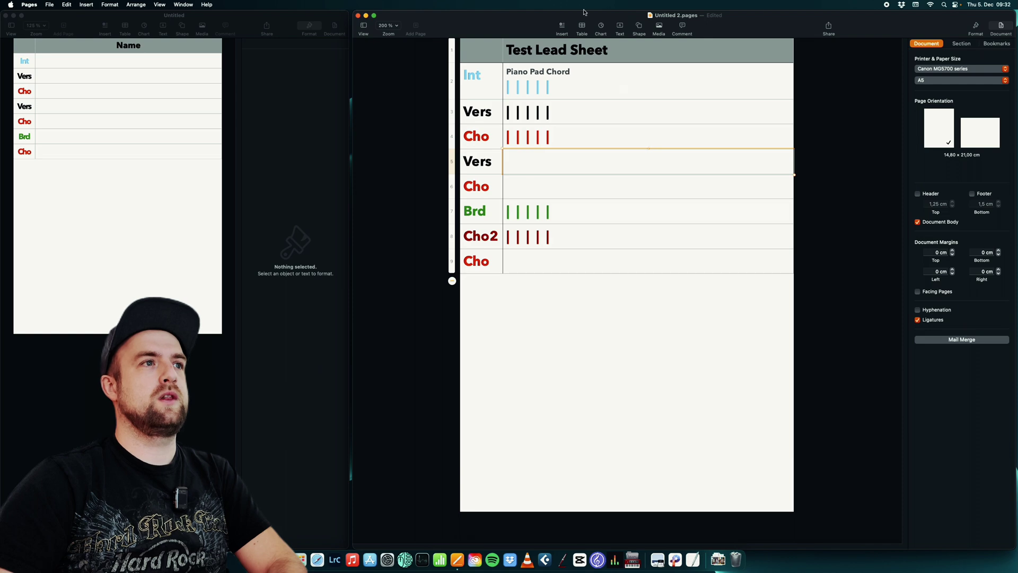
# Centre the "Test Lead Sheet" title and update the "Title" paragraph style to match
pyautogui.click(619, 52)
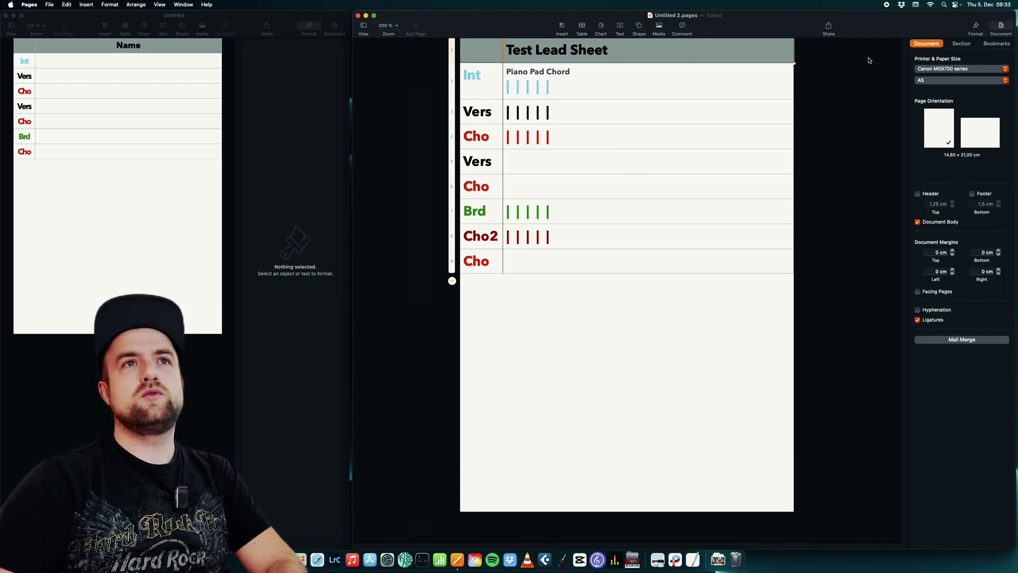
pyautogui.click(975, 27)
pyautogui.click(944, 194)
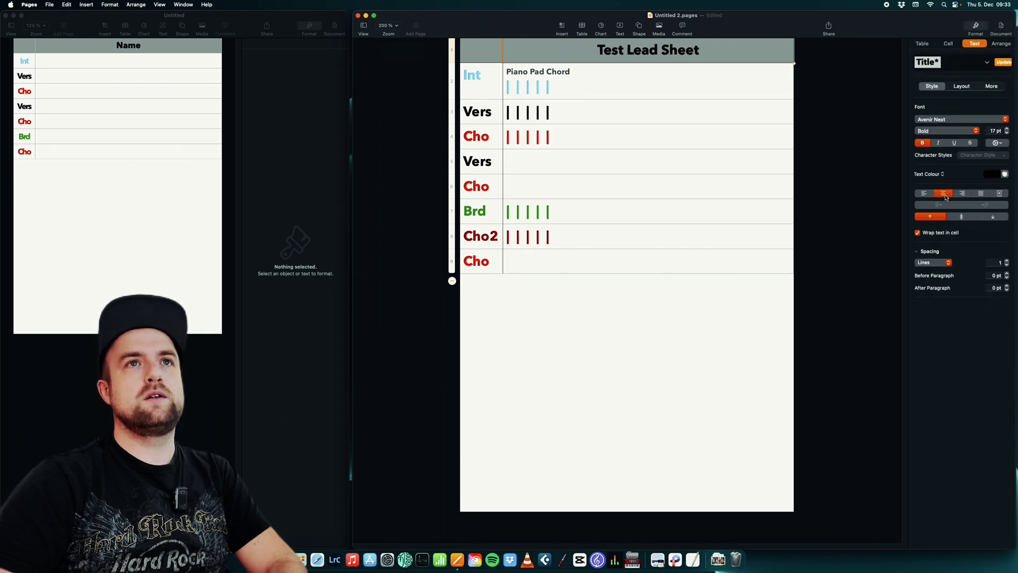
pyautogui.click(999, 62)
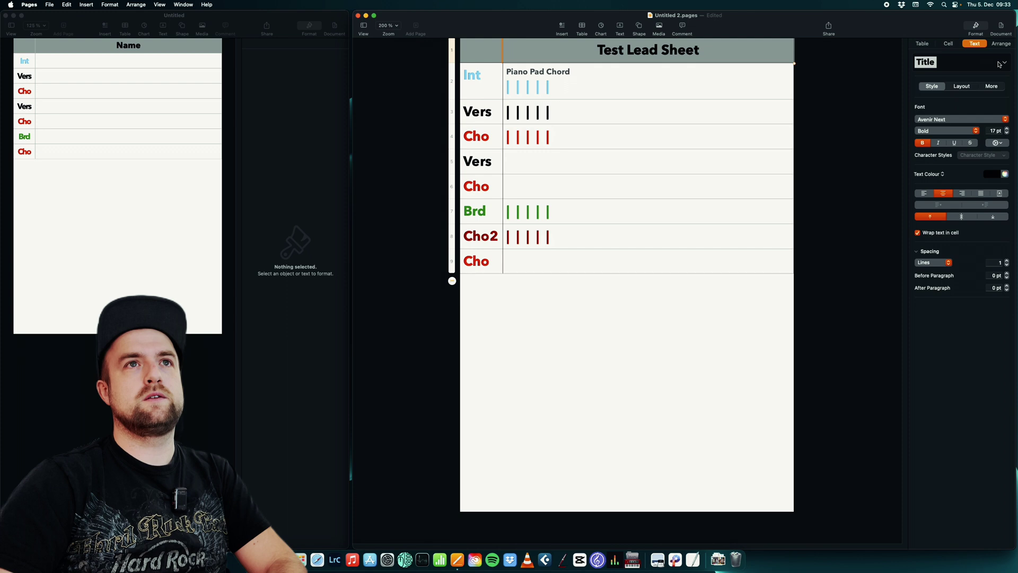
# Delete the "Piano Pad Chord" line from the "Int" row, keeping its bar lines
pyautogui.click(606, 81)
pyautogui.tripleClick(535, 73)
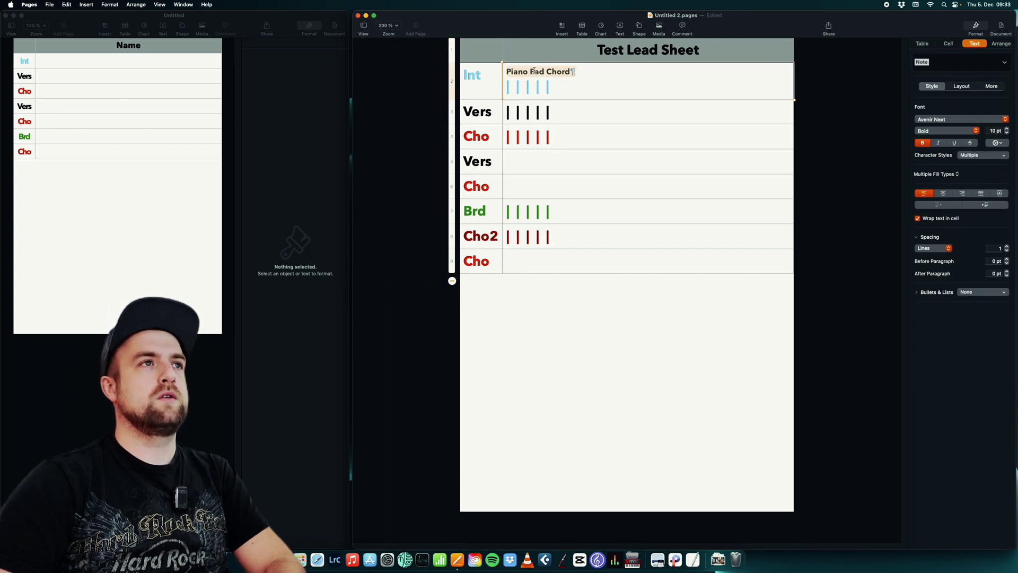
pyautogui.press('BackSpace')
pyautogui.click(572, 104)
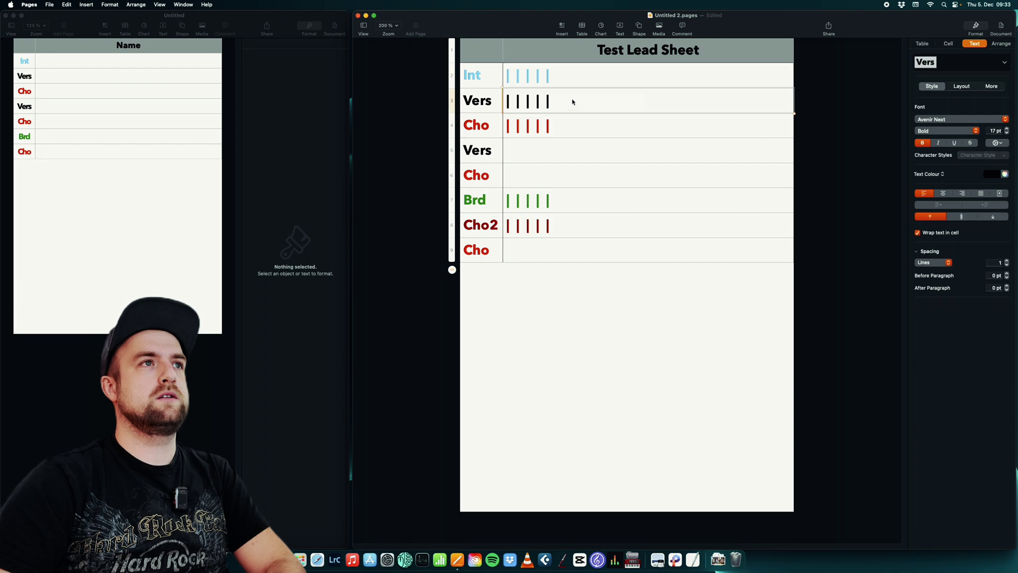
pyautogui.click(555, 79)
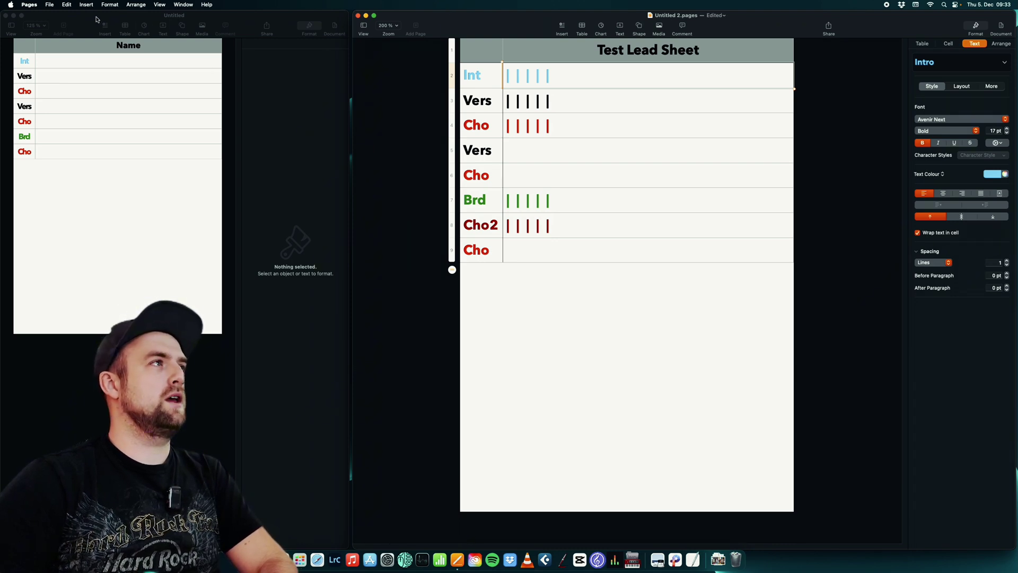
# Add the document to the template chooser as "Template Lead Sheet" and create a new document from it
pyautogui.click(49, 4)
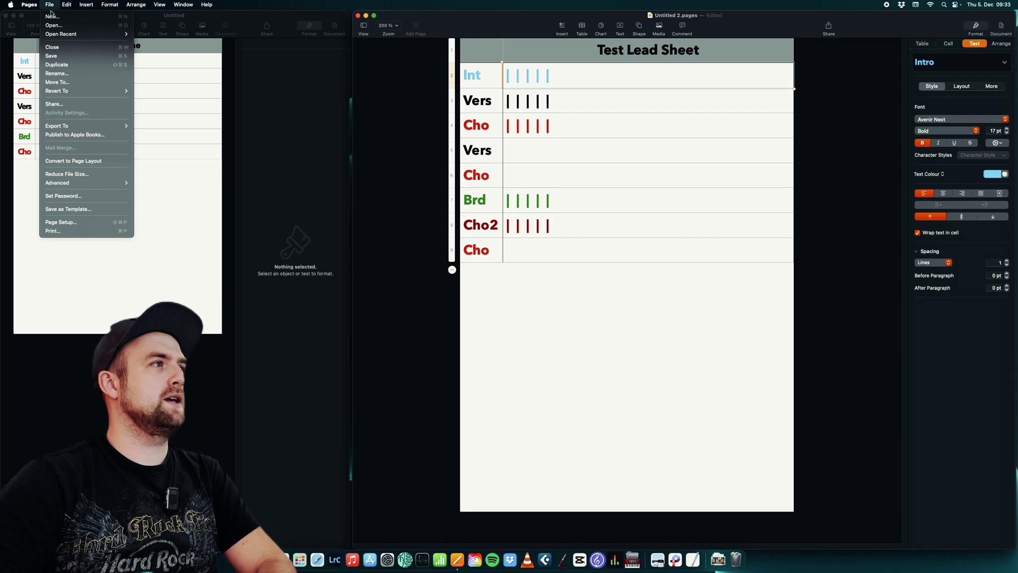
pyautogui.click(66, 209)
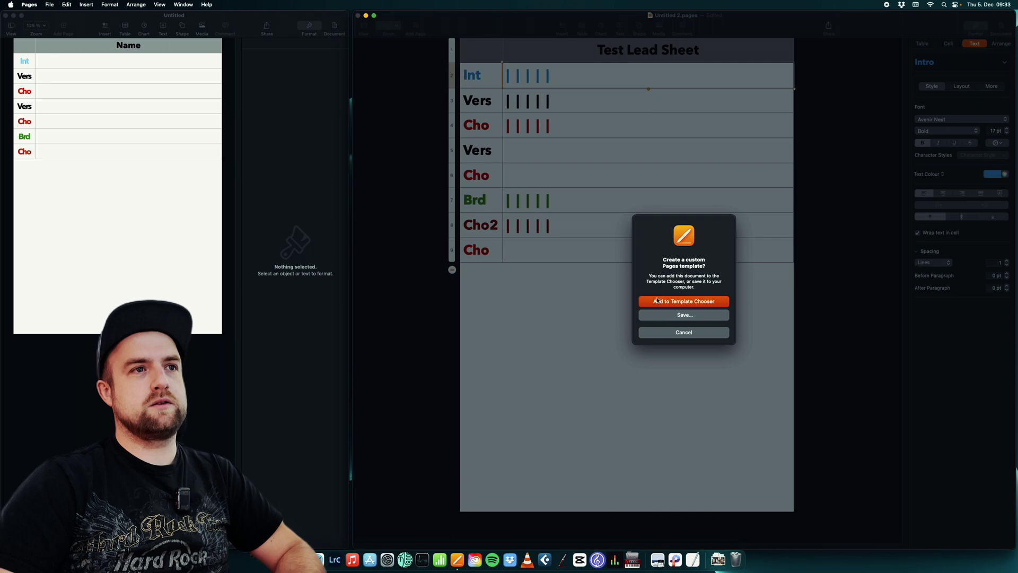
pyautogui.click(684, 302)
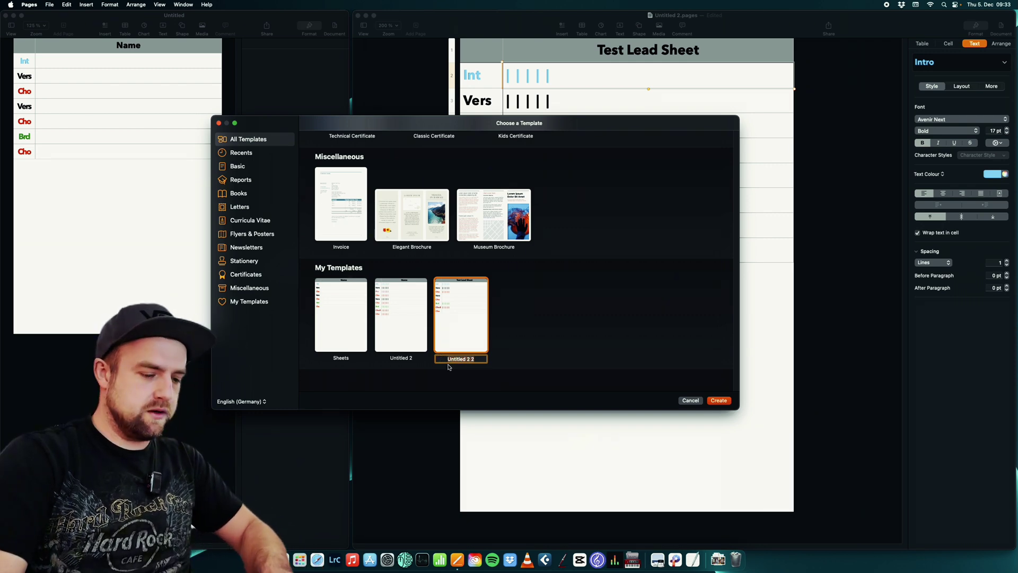
pyautogui.write('Tem')
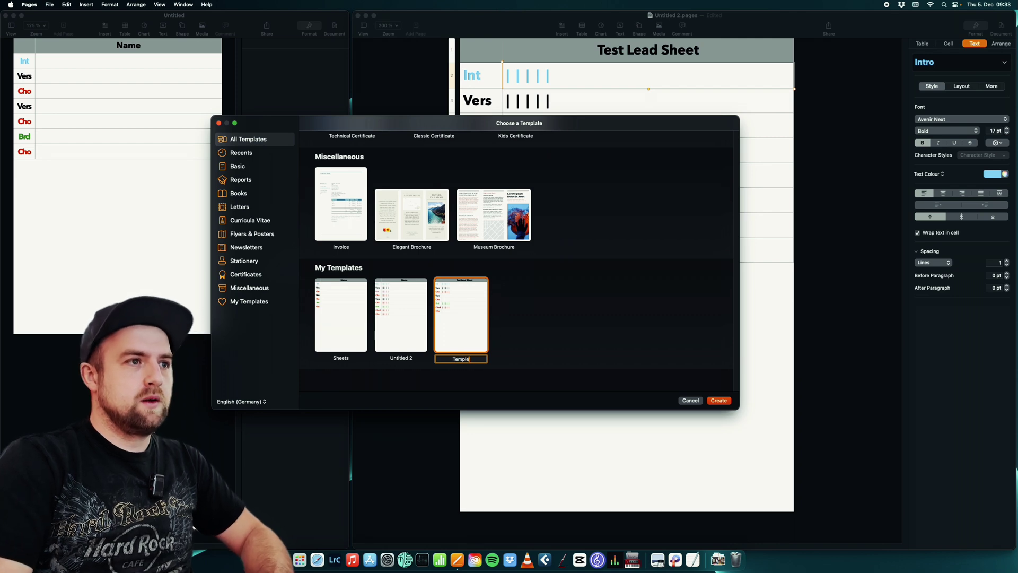
pyautogui.write('plate L')
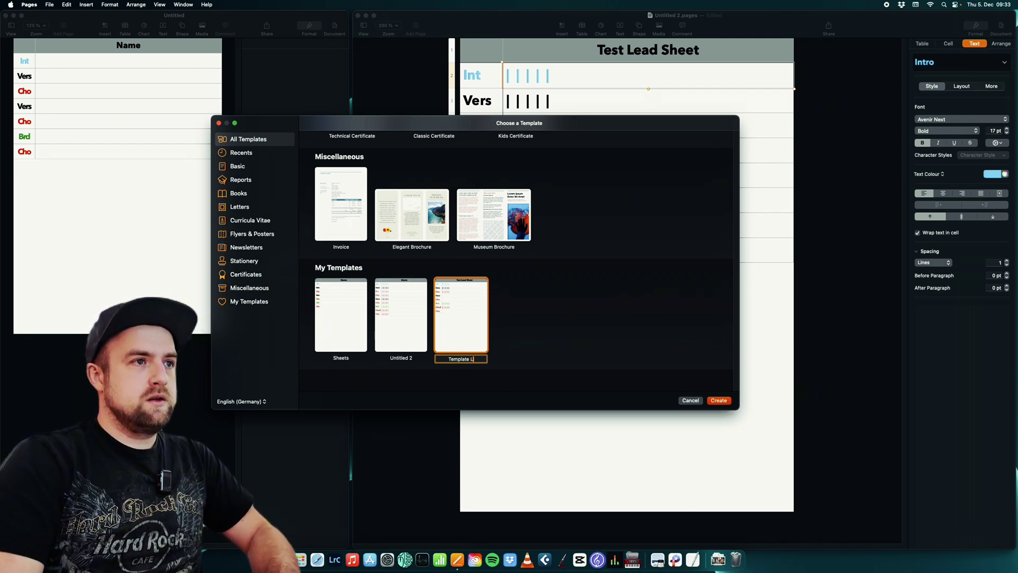
pyautogui.write('ead Sheet')
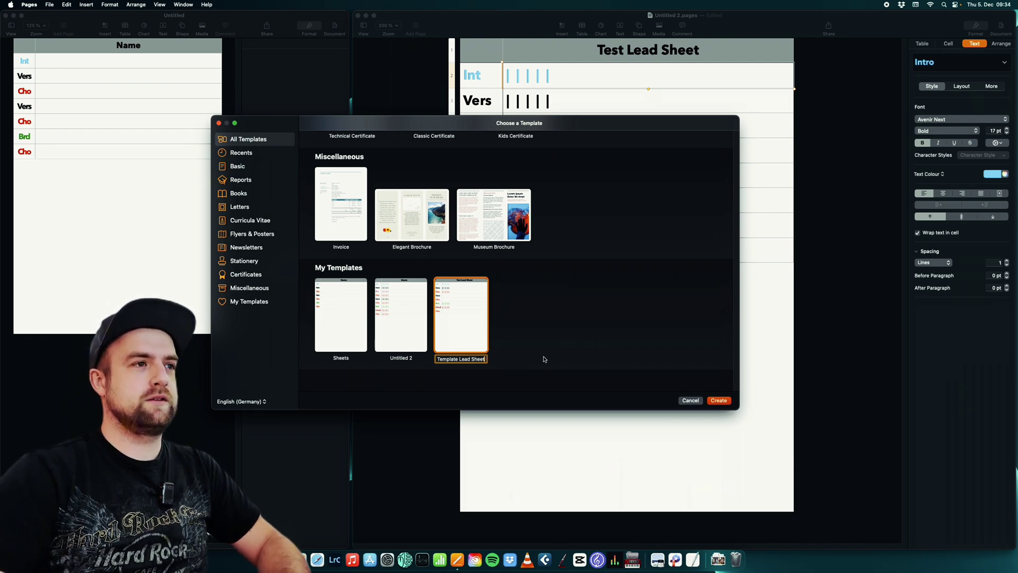
pyautogui.click(715, 403)
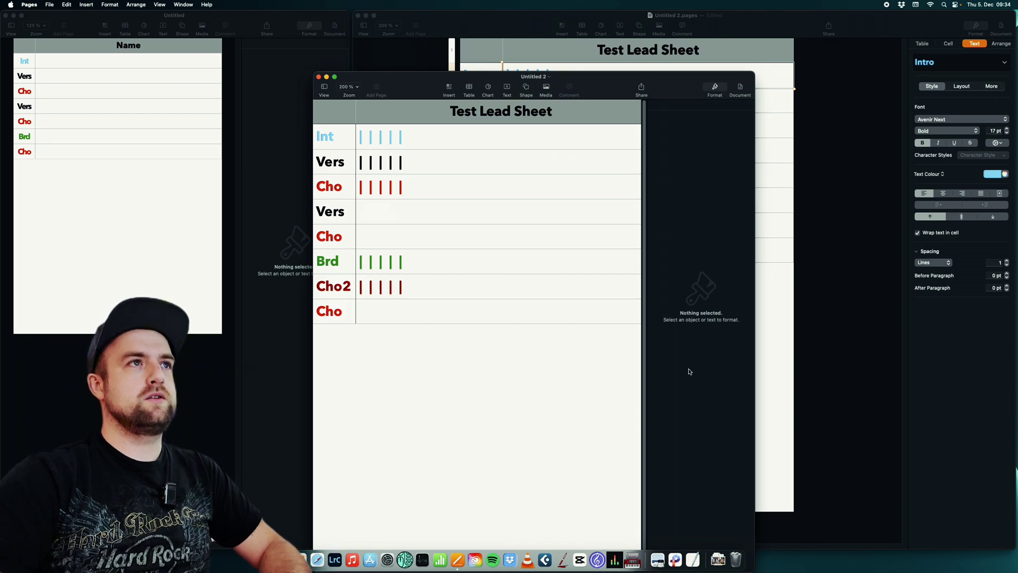
# Close all open documents and restart Pages
pyautogui.click(318, 78)
pyautogui.click(357, 15)
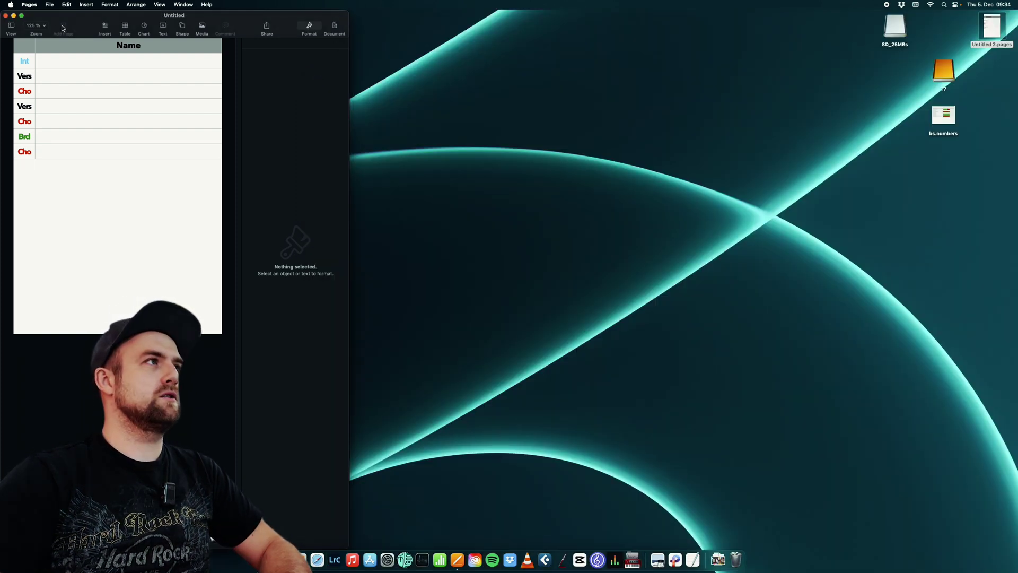
pyautogui.click(5, 15)
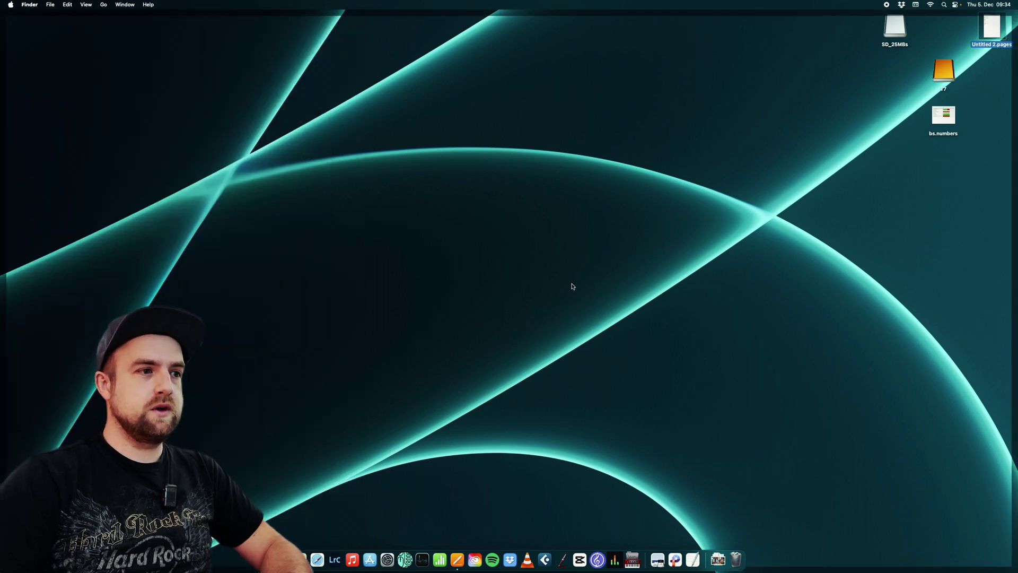
pyautogui.rightClick(456, 559)
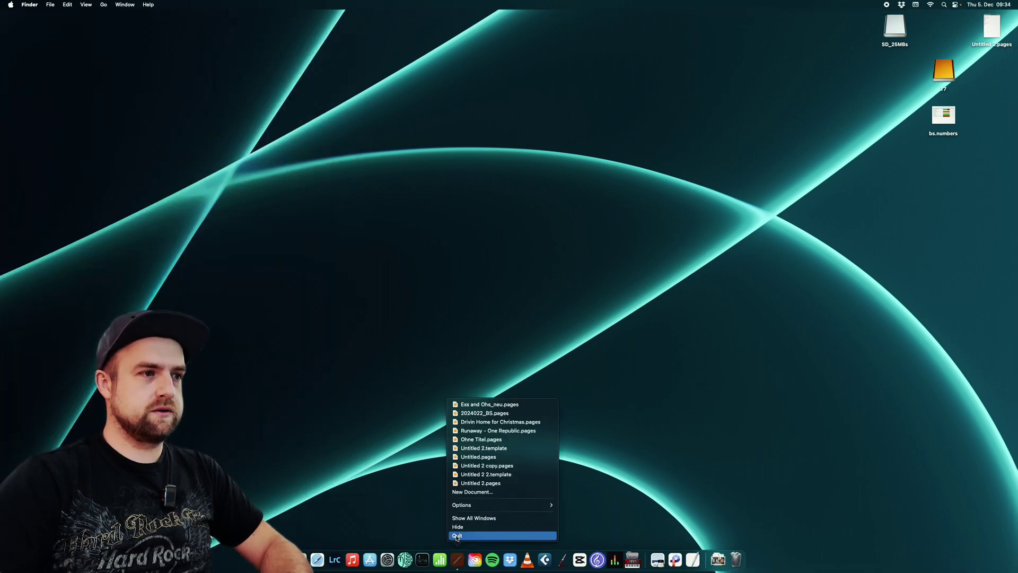
pyautogui.click(457, 536)
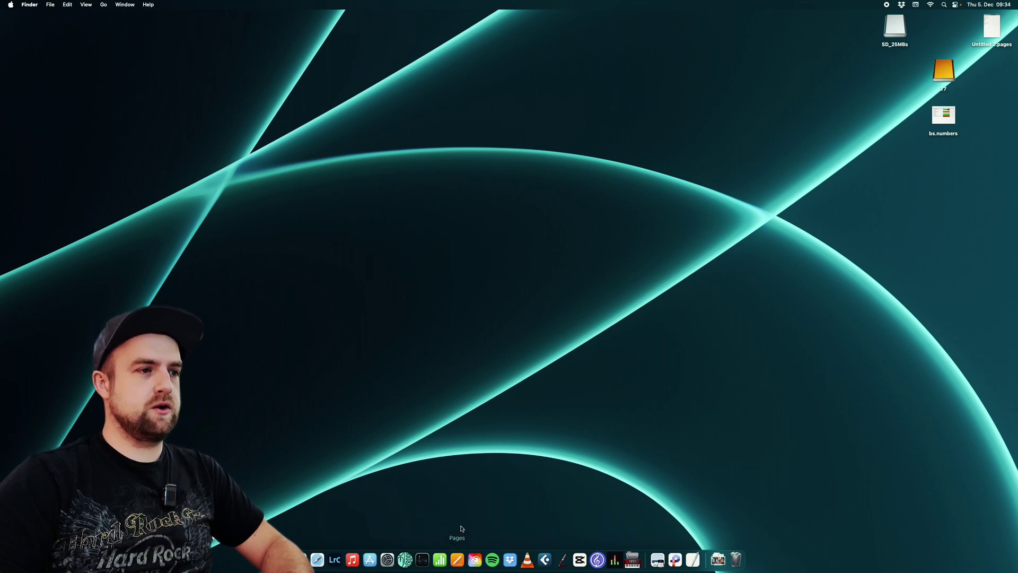
pyautogui.click(458, 559)
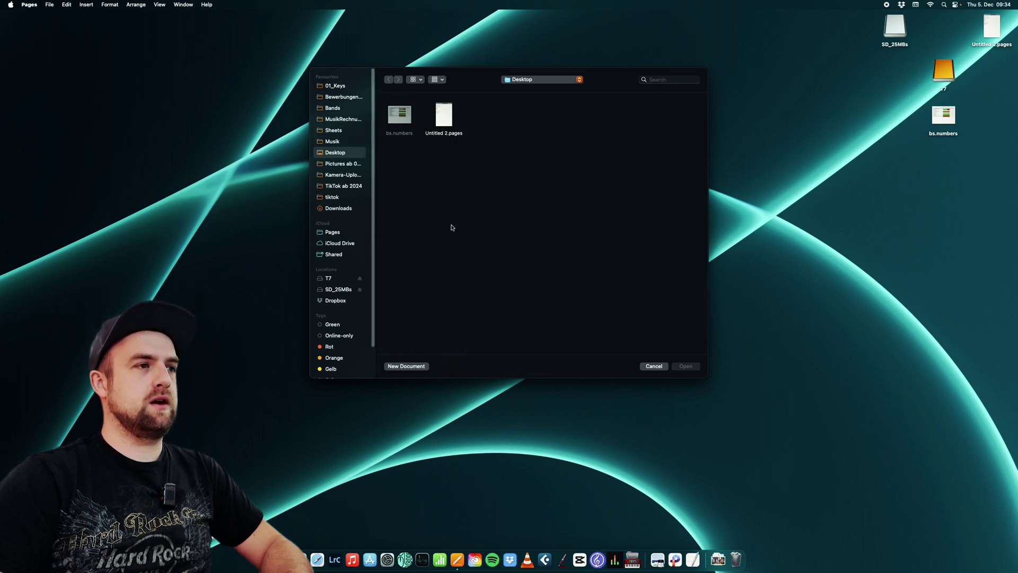
# Rename the "Untitled 2 2" custom template to "Template Lead Sheet"
pyautogui.click(405, 367)
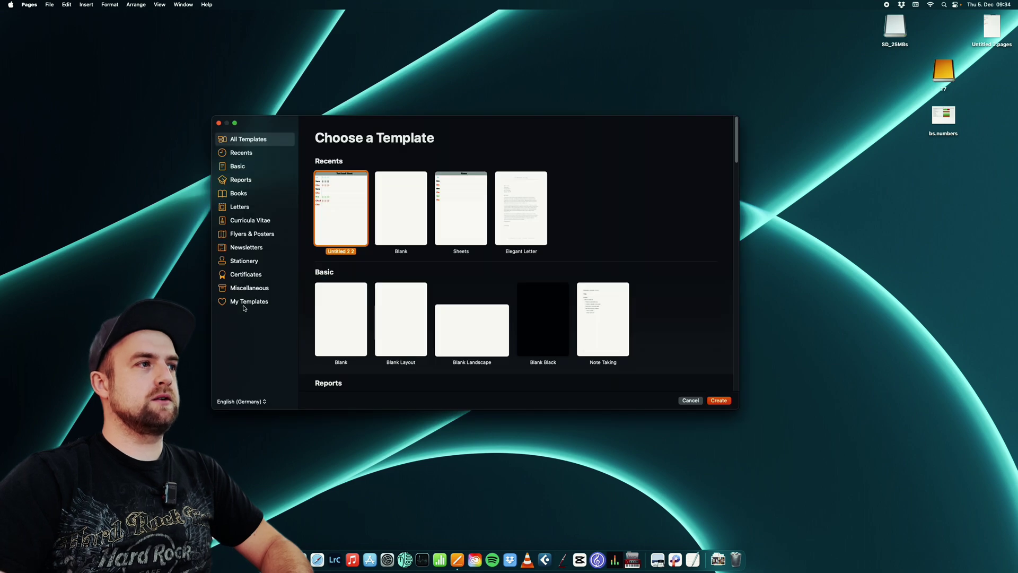
pyautogui.click(235, 306)
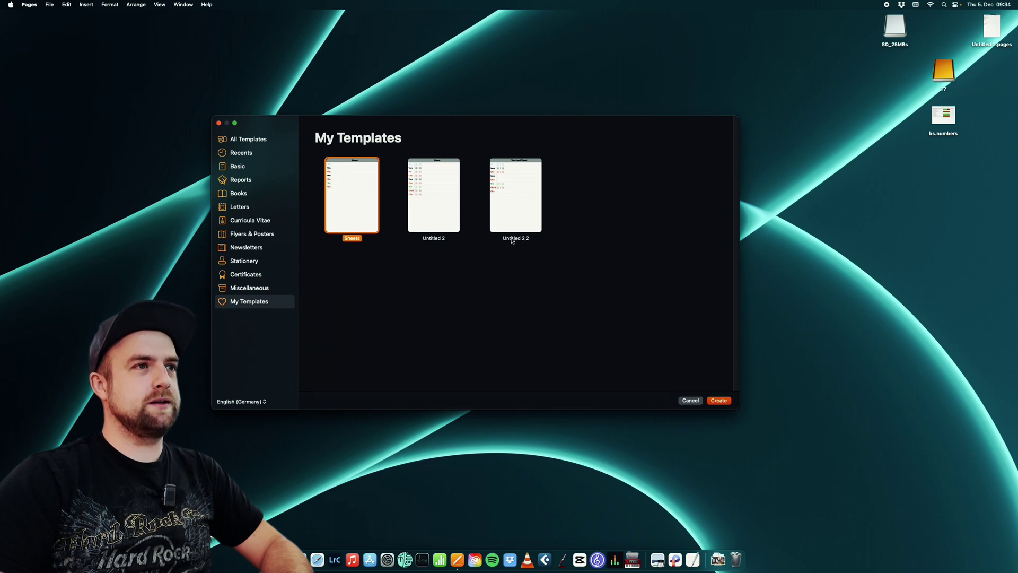
pyautogui.click(521, 209)
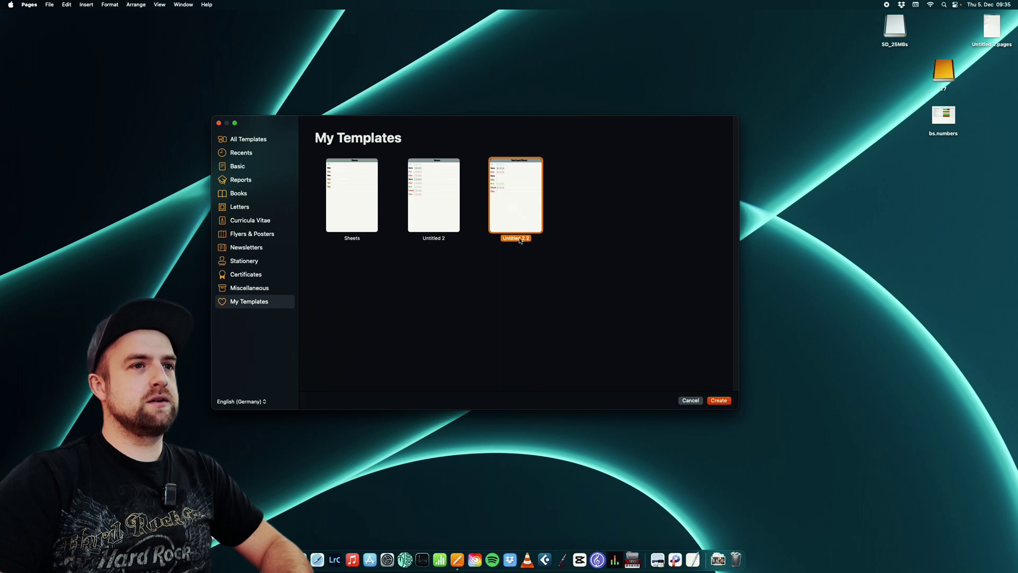
pyautogui.rightClick(520, 236)
pyautogui.click(526, 246)
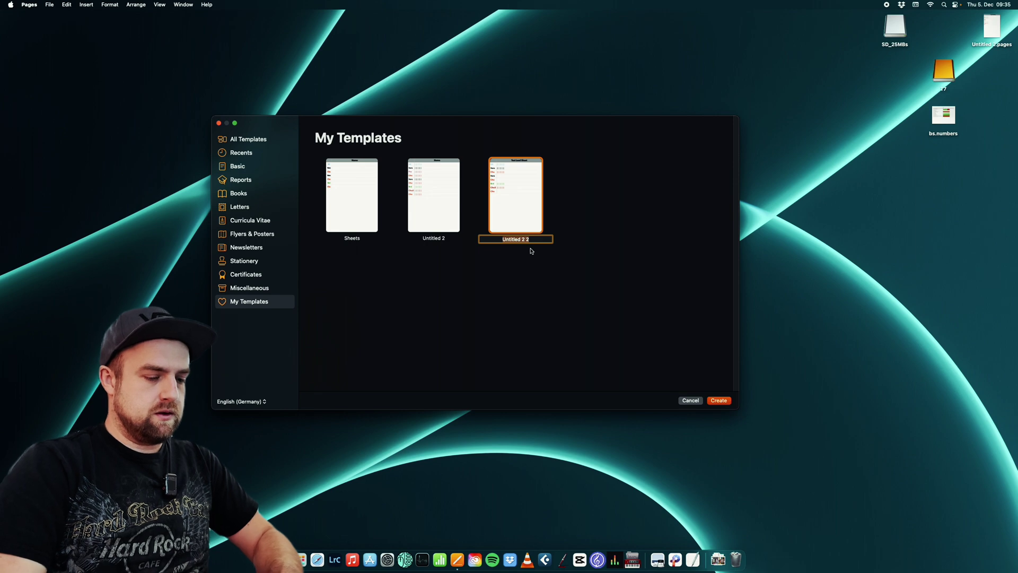
pyautogui.write('Template')
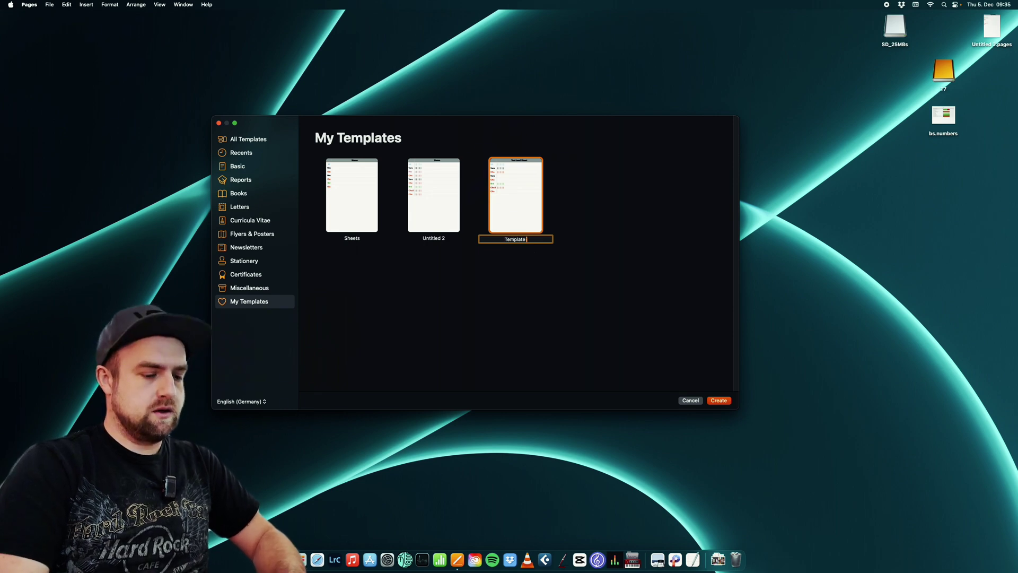
pyautogui.write(' Lead Sheet')
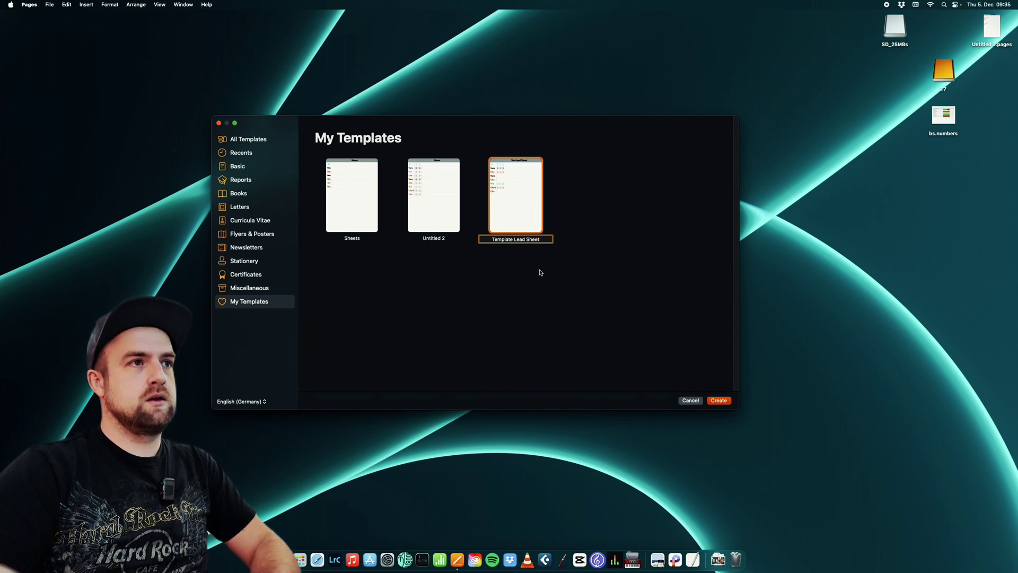
pyautogui.press('Return')
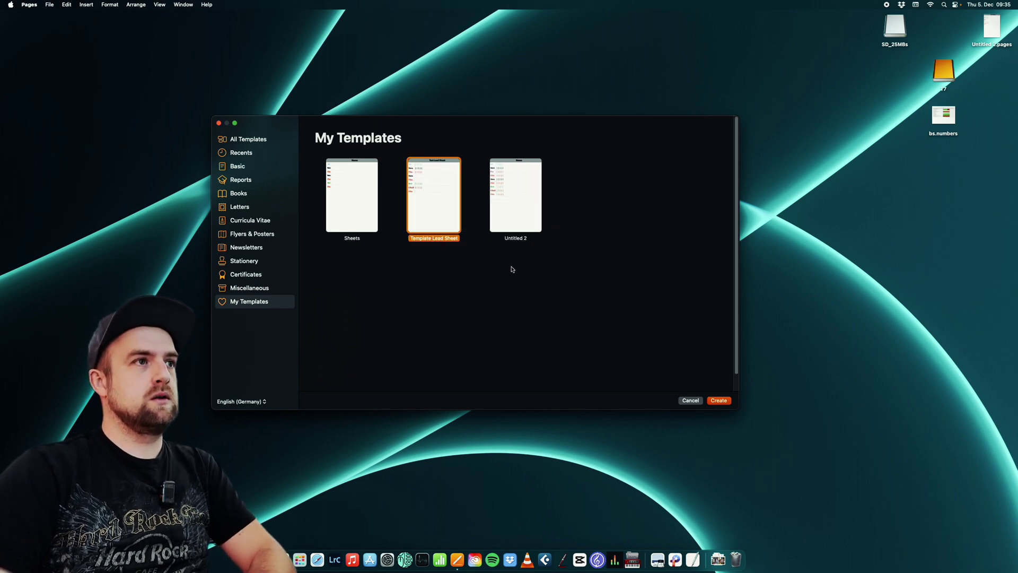
# Create a new document from the "Template Lead Sheet" template and move its window higher on the desktop
pyautogui.click(718, 402)
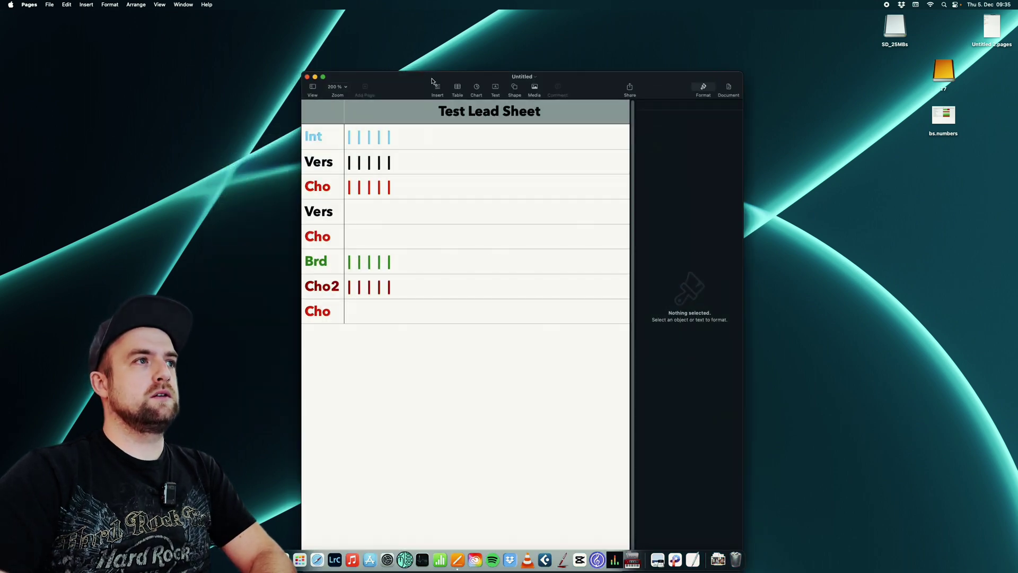
pyautogui.moveTo(432, 82); pyautogui.dragTo(435, 40)
pyautogui.click(393, 176)
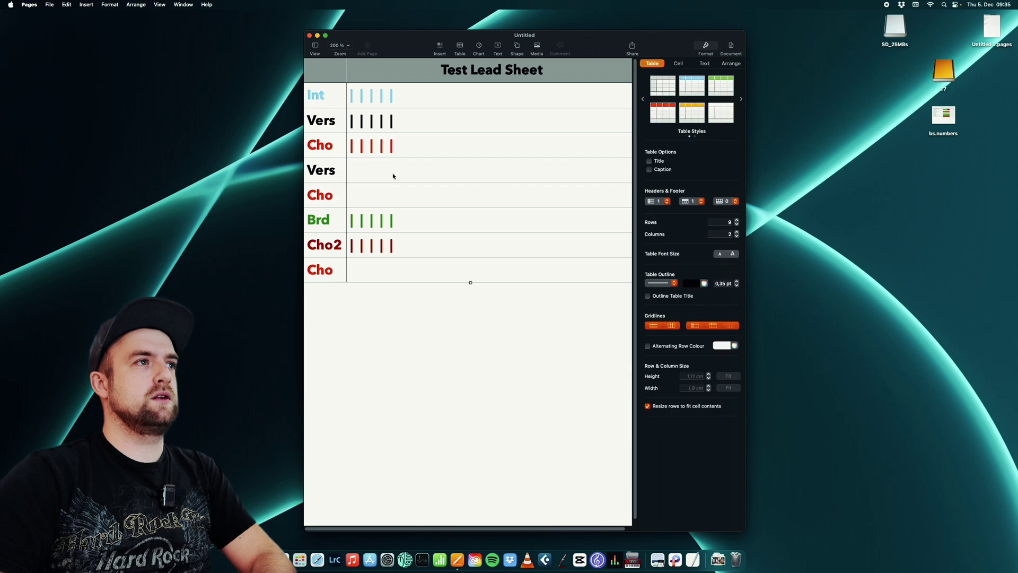
# Enter "2x" beside the second "Cho" label and apply the "Repeat" paragraph style to it
pyautogui.click(381, 199)
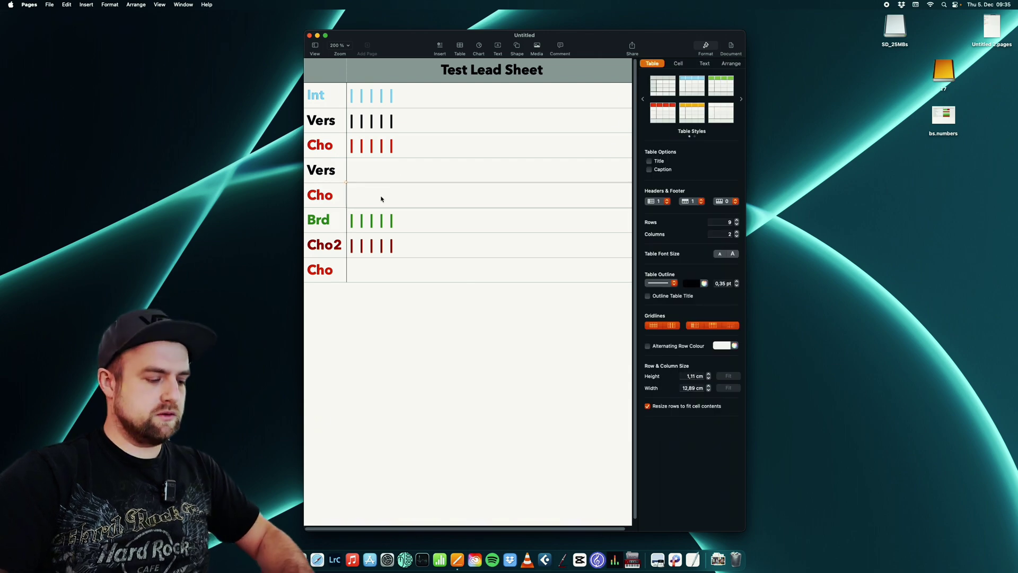
pyautogui.write('2x')
pyautogui.press('Left')
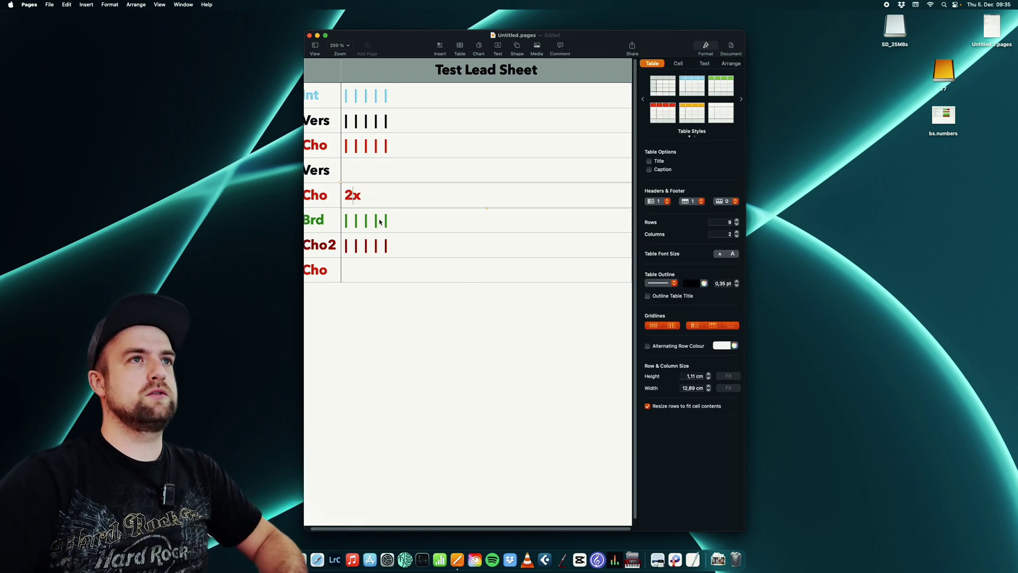
pyautogui.click(707, 64)
pyautogui.click(693, 85)
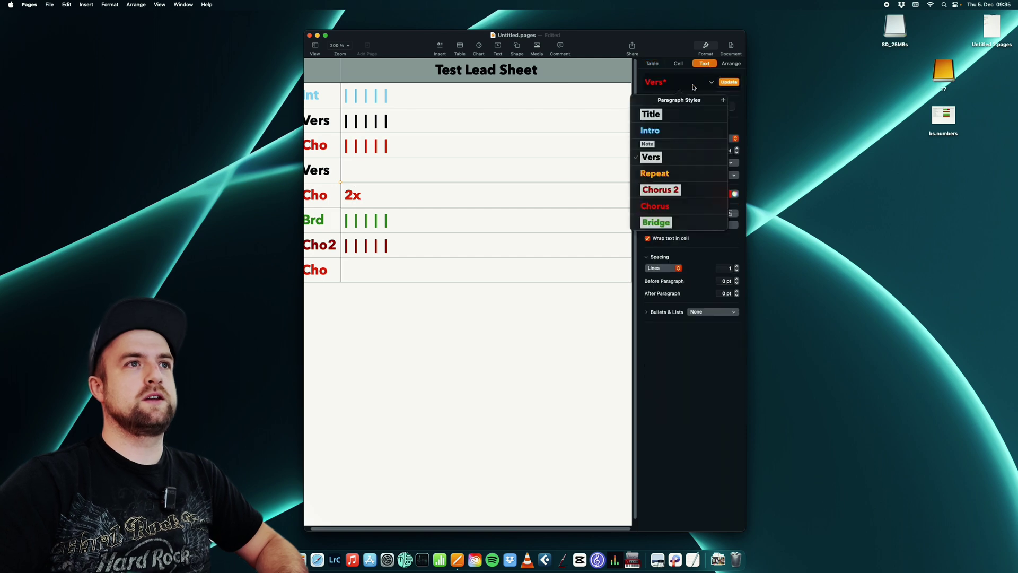
pyautogui.click(654, 175)
pyautogui.click(689, 84)
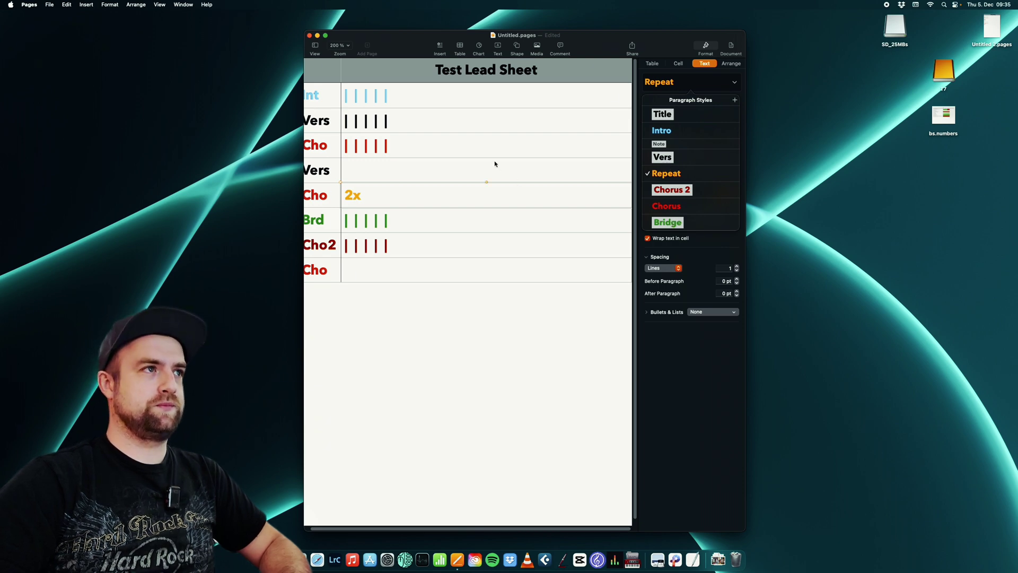
pyautogui.click(520, 174)
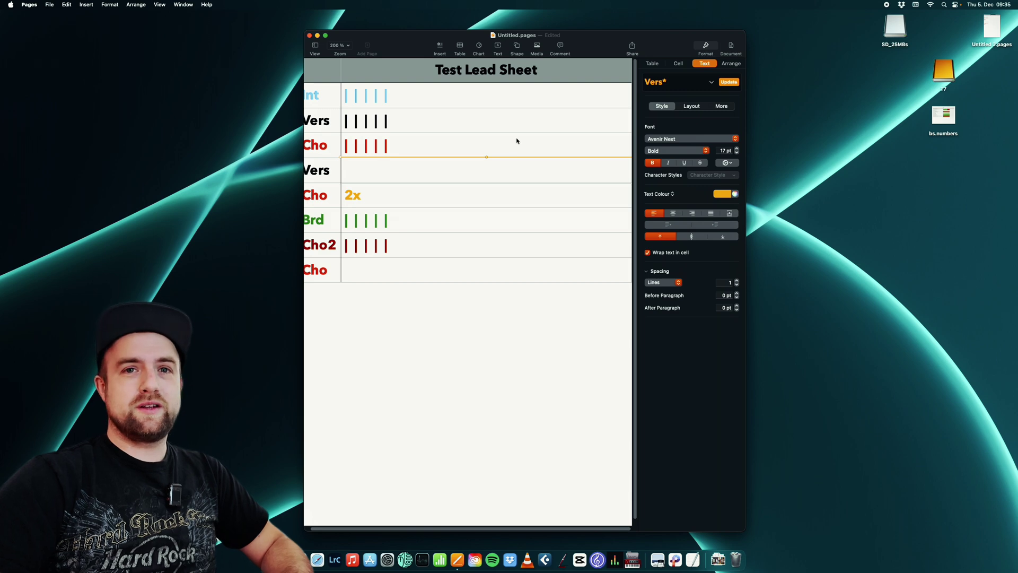
# Close the untitled test document and delete it instead of saving
pyautogui.click(310, 35)
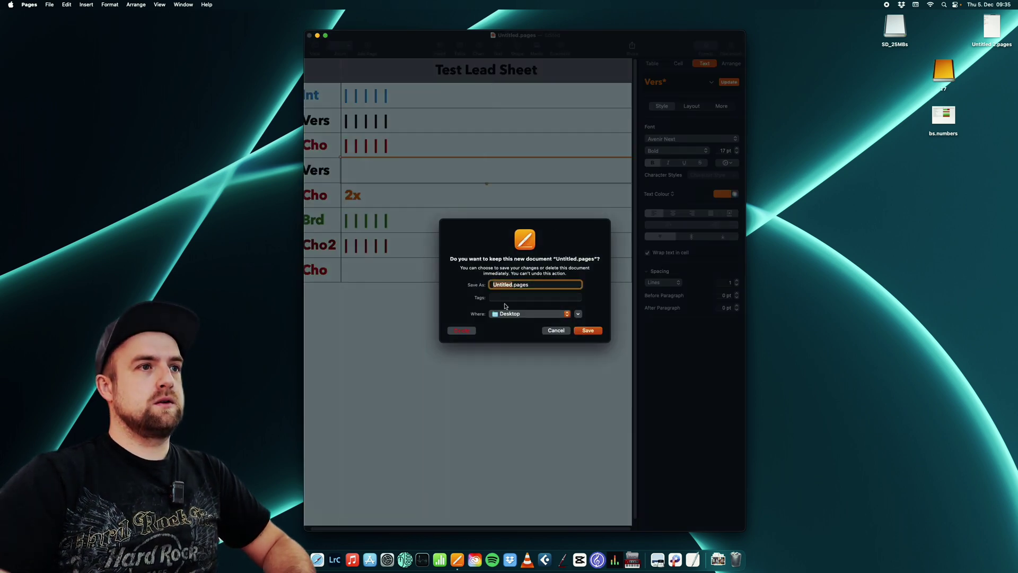
pyautogui.click(461, 330)
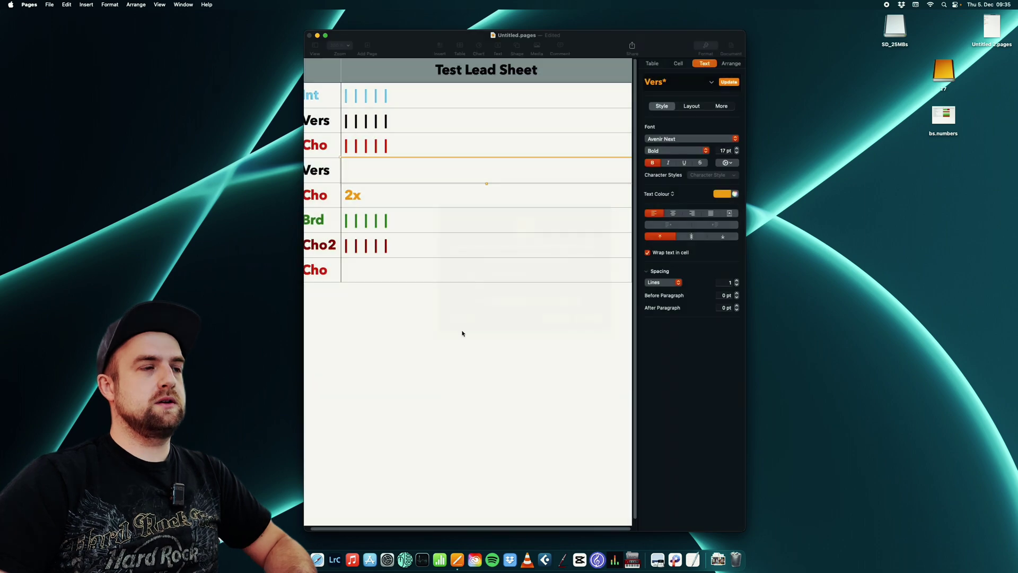
pyautogui.click(457, 559)
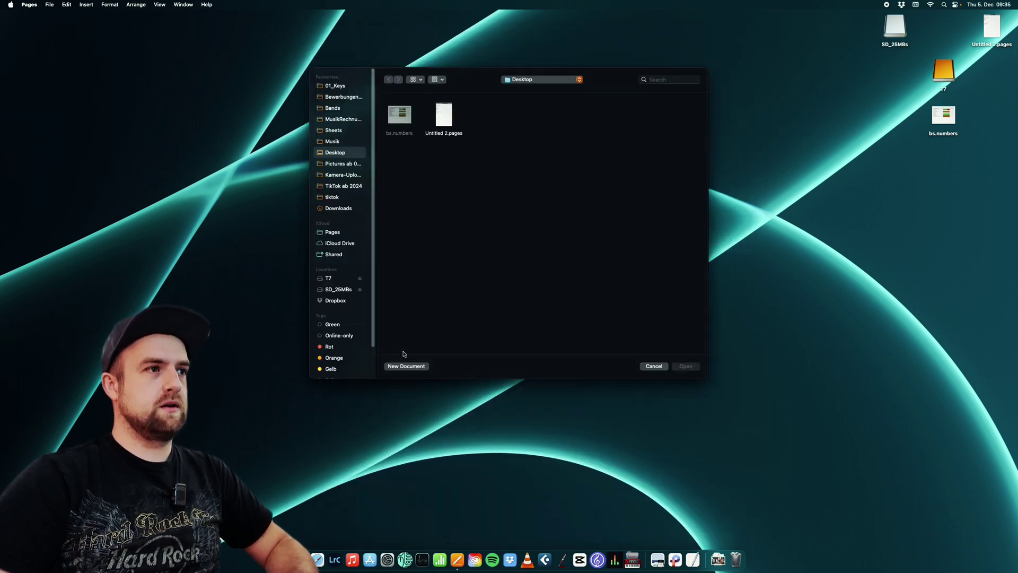
pyautogui.click(399, 368)
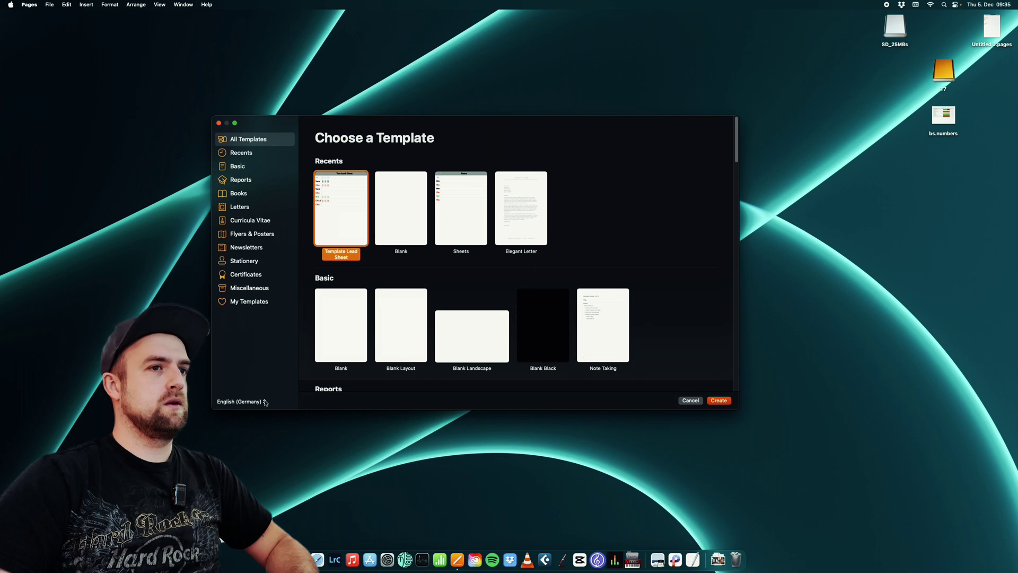
pyautogui.click(690, 402)
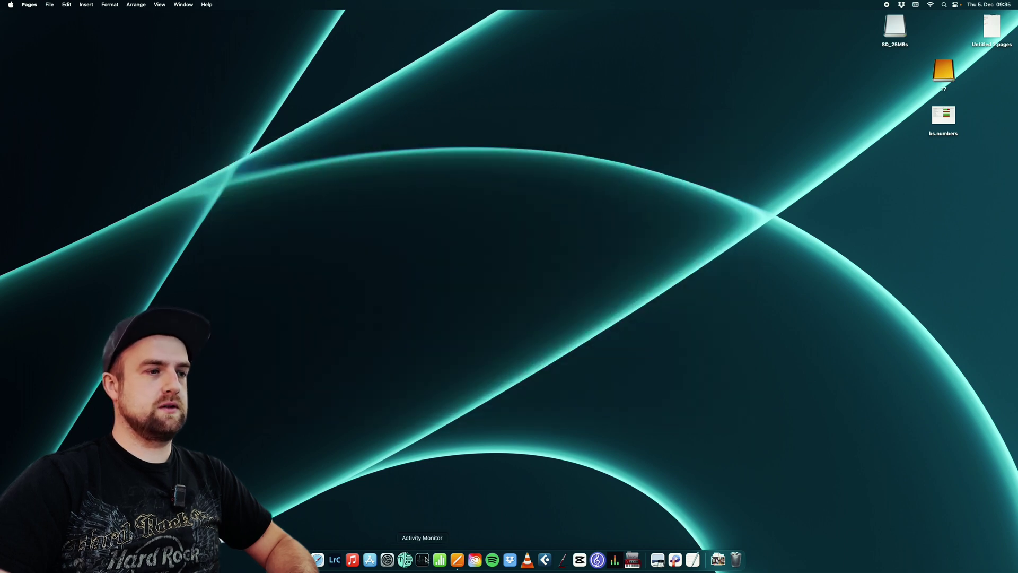
# Browse for an existing document to open in the "01_Standards" subfolder of "Sheets"
pyautogui.click(457, 560)
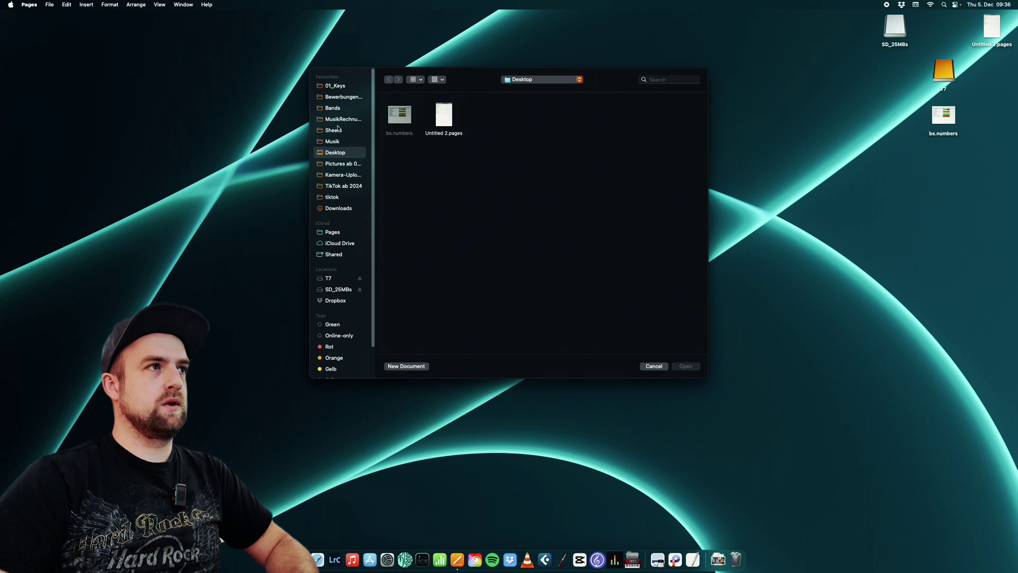
pyautogui.click(338, 131)
pyautogui.doubleClick(404, 114)
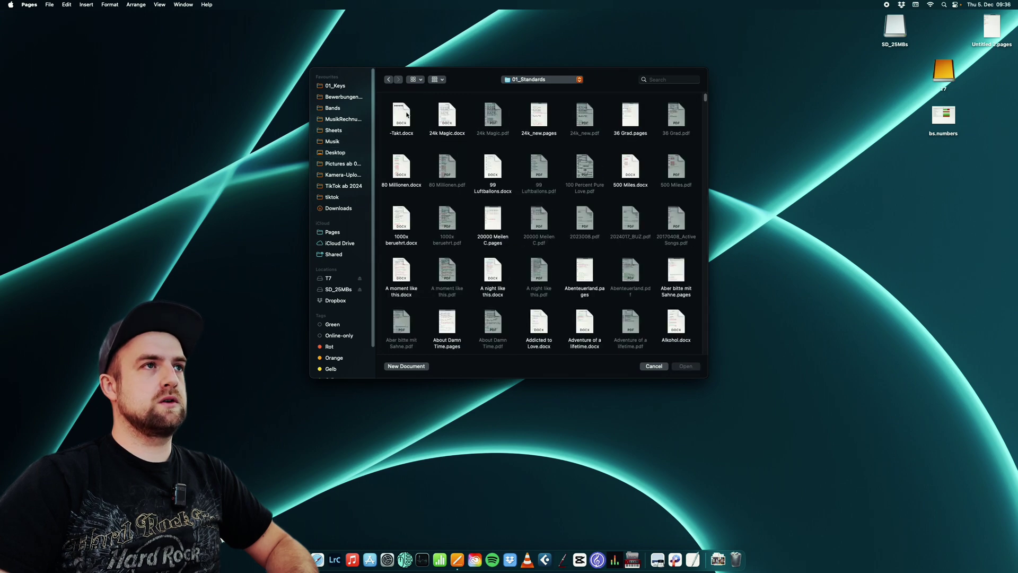
pyautogui.click(565, 80)
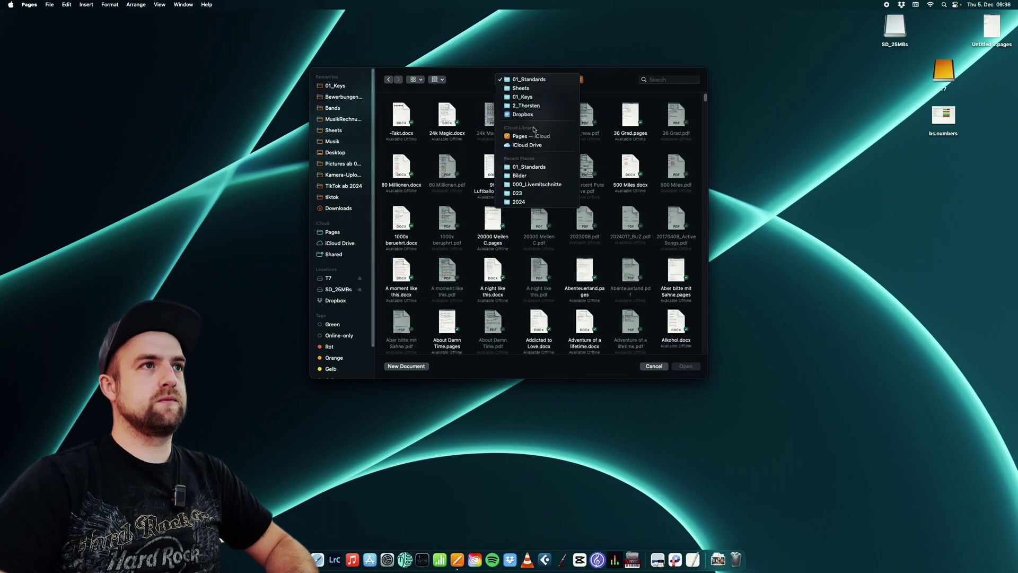
pyautogui.click(530, 89)
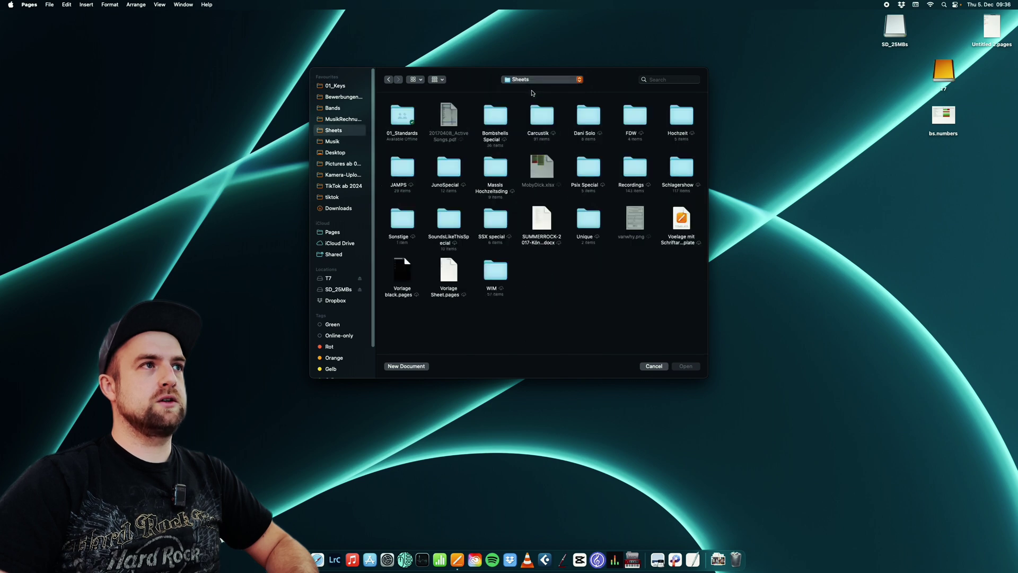
pyautogui.doubleClick(402, 116)
# Show the files of the "01_Standards" folder as a list sorted by date added, newest first
pyautogui.click(439, 80)
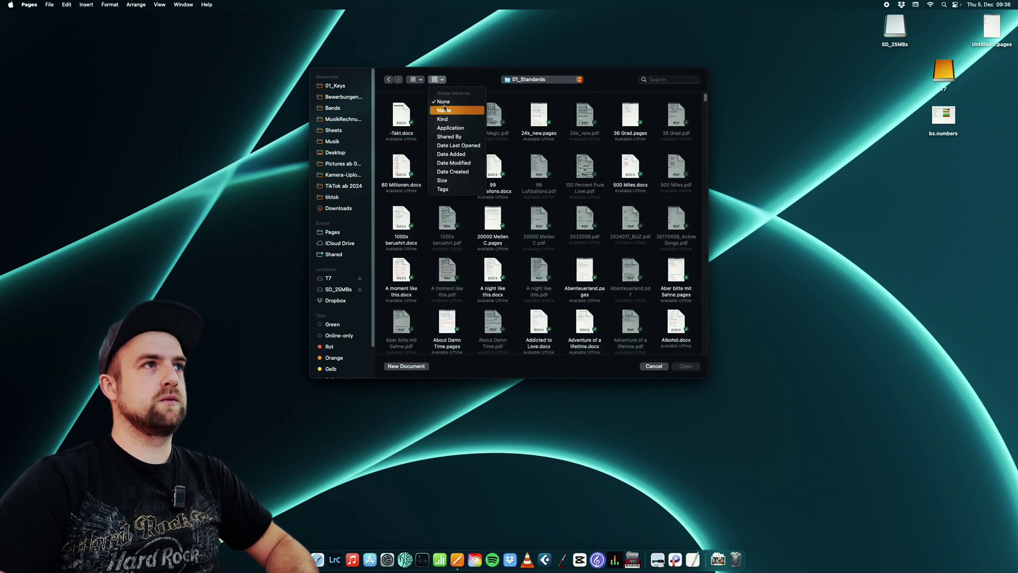
pyautogui.click(417, 80)
pyautogui.click(418, 80)
pyautogui.click(427, 117)
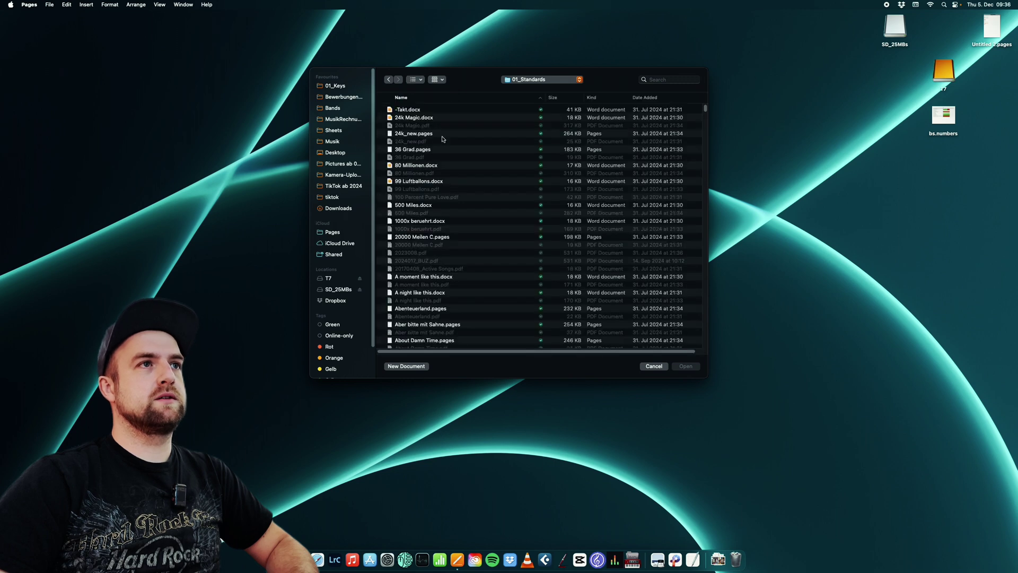
pyautogui.click(654, 100)
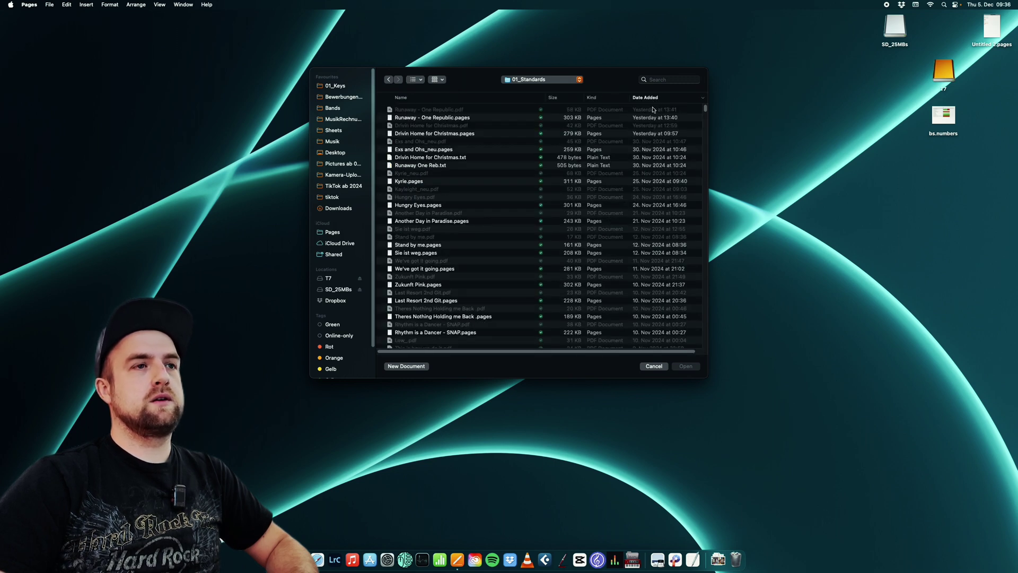
# Find the older lead sheet "Supermodel.pages" in the folder and open it
pyautogui.scroll(-15, 631, 232)
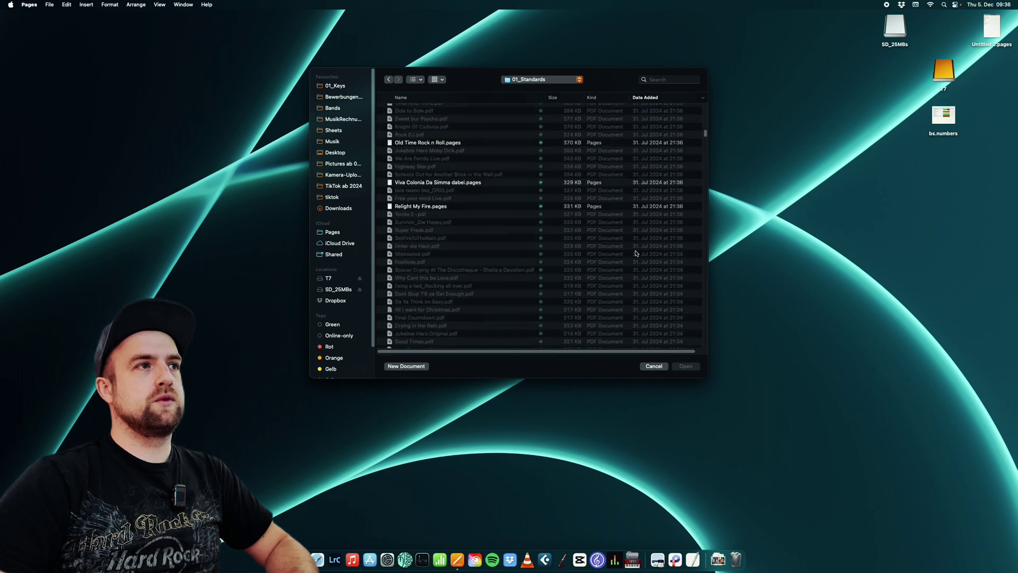
pyautogui.scroll(-15, 636, 255)
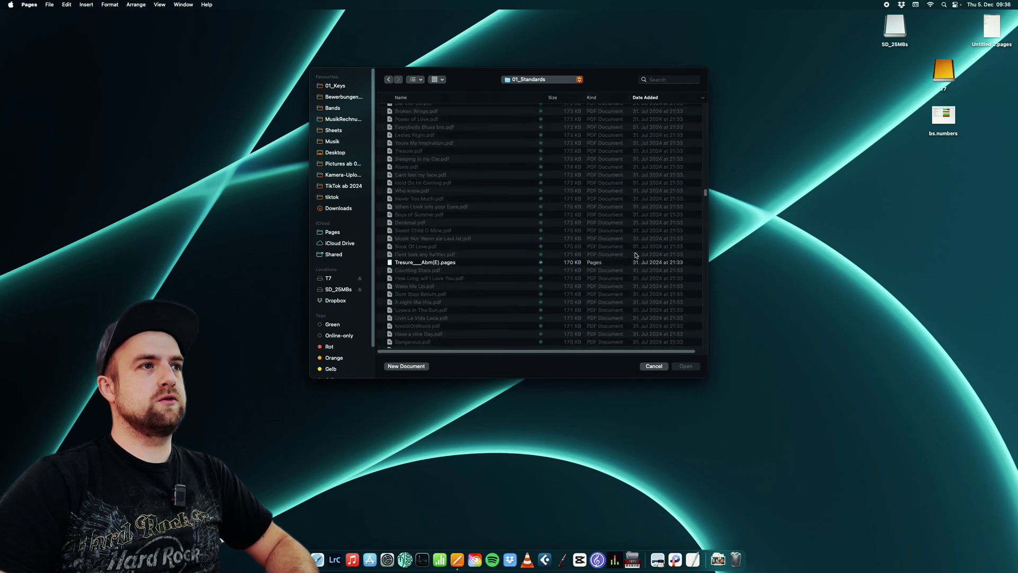
pyautogui.scroll(-10, 636, 255)
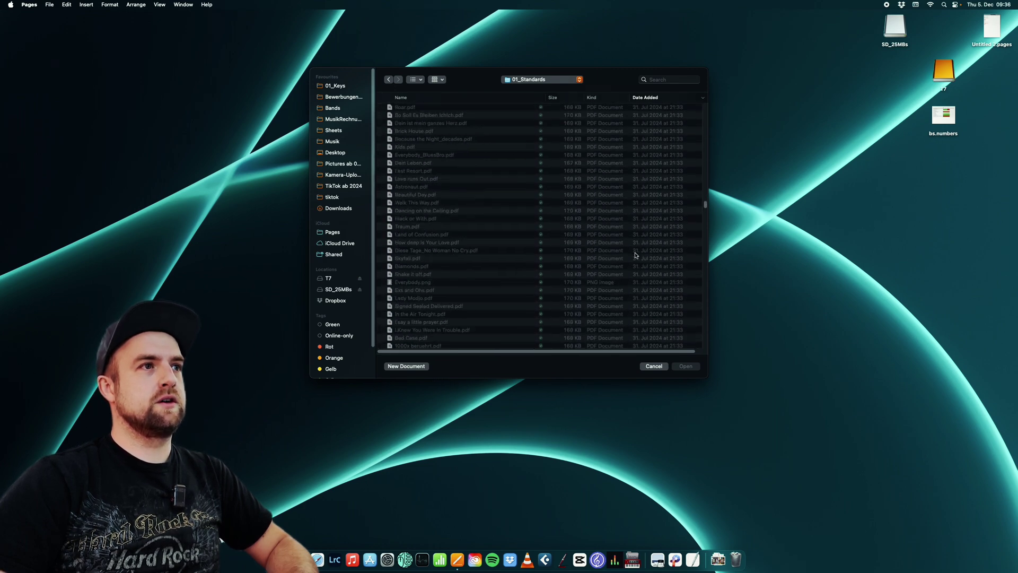
pyautogui.scroll(-10, 636, 255)
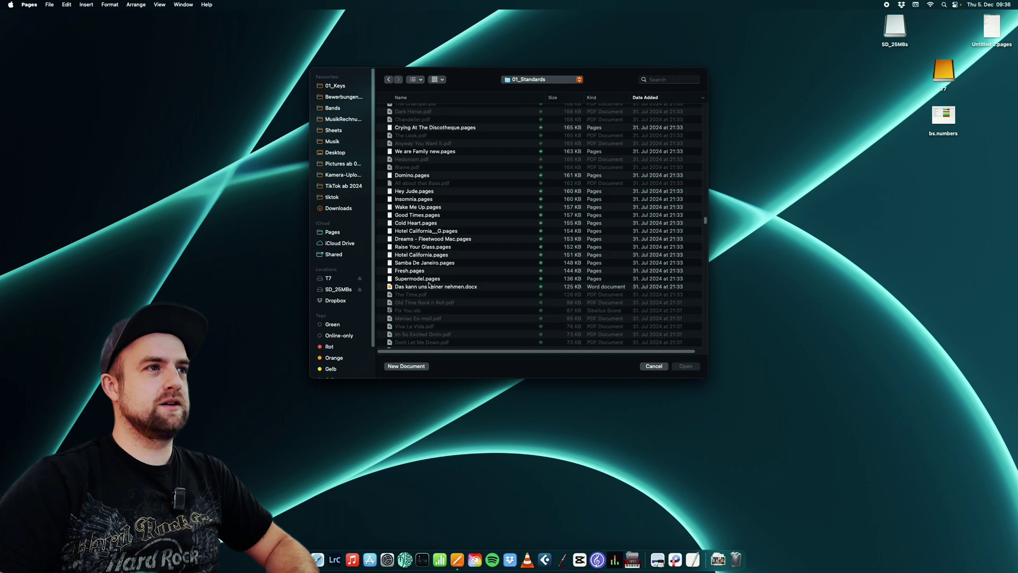
pyautogui.click(411, 279)
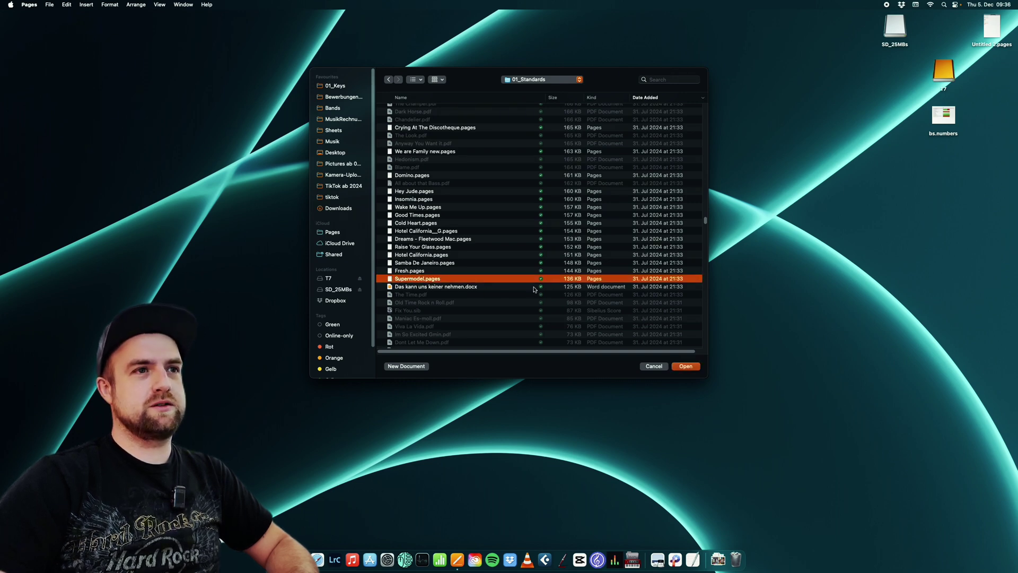
pyautogui.click(686, 368)
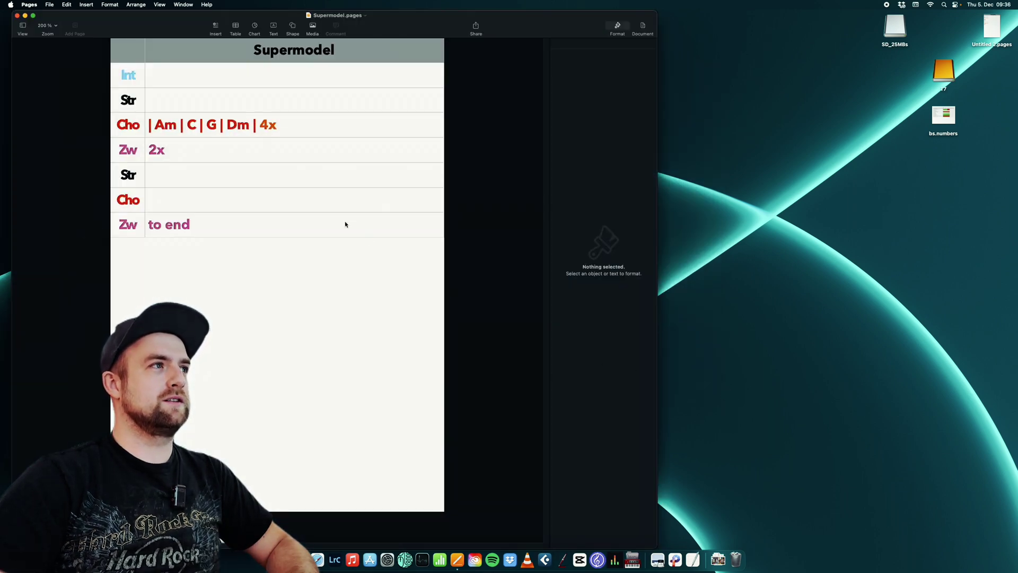
# Examine the paragraph styles available for the table in the "Supermodel" sheet, and close the document
pyautogui.click(357, 81)
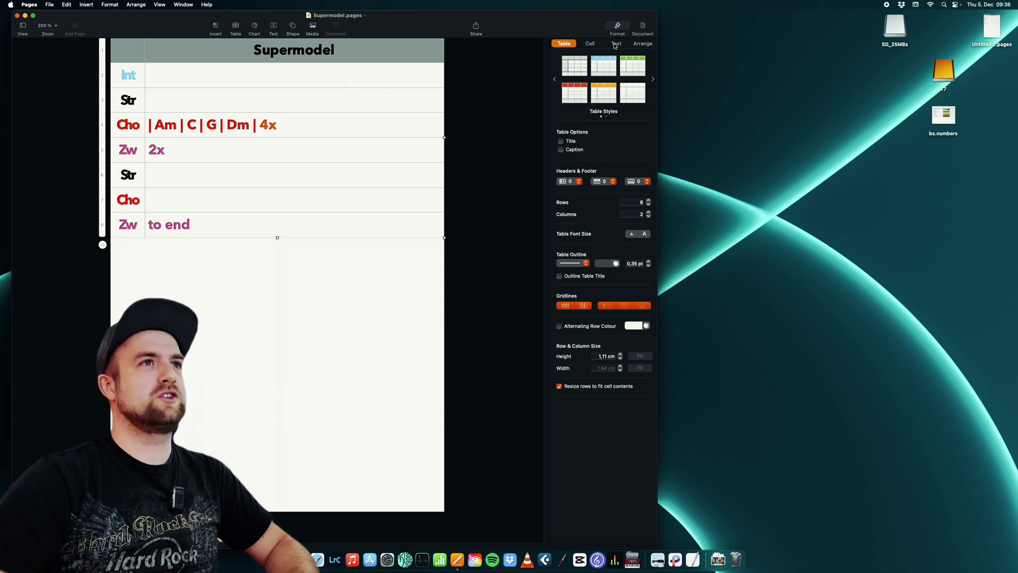
pyautogui.click(614, 44)
pyautogui.click(607, 62)
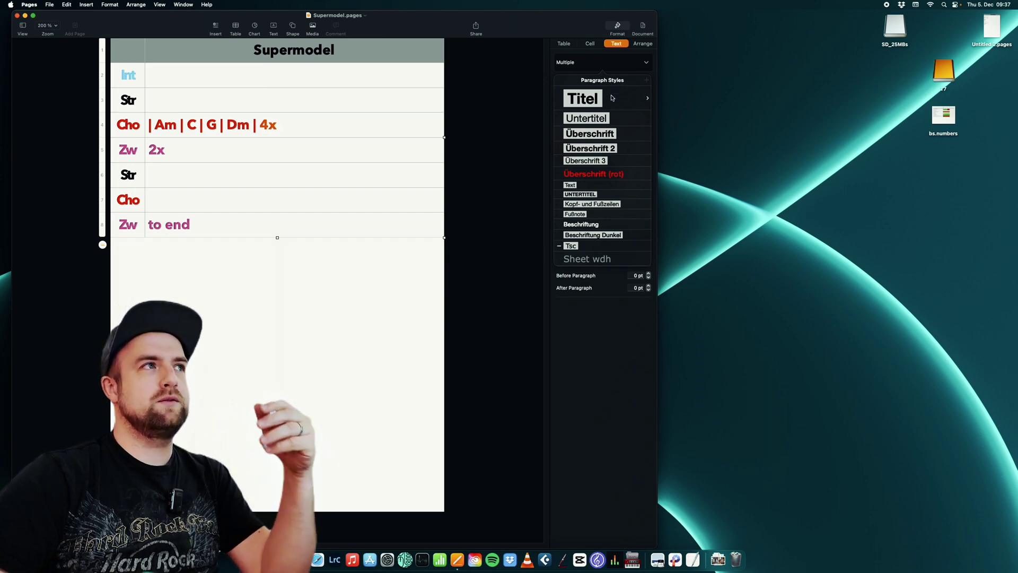
pyautogui.click(524, 134)
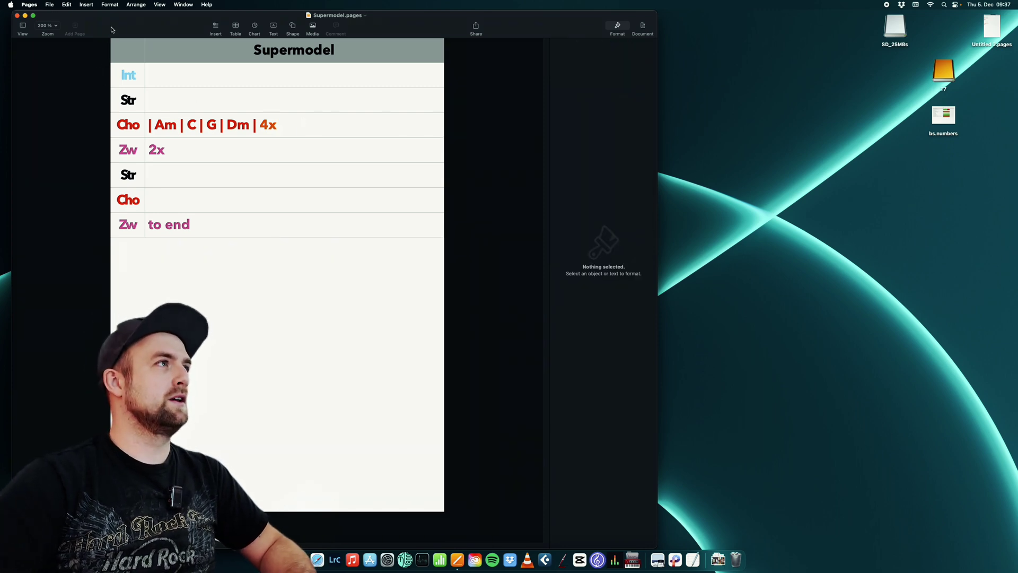
pyautogui.click(17, 16)
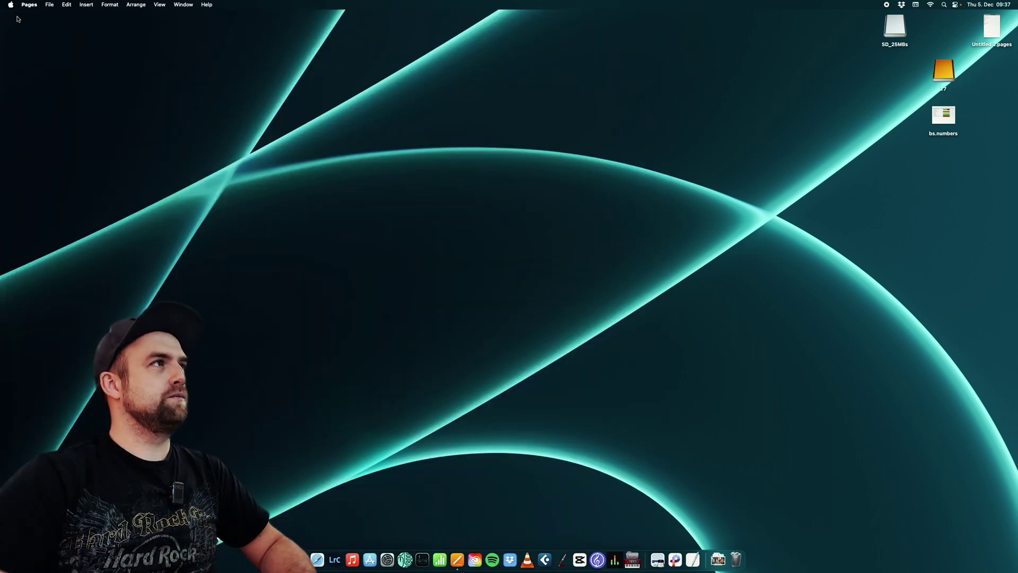